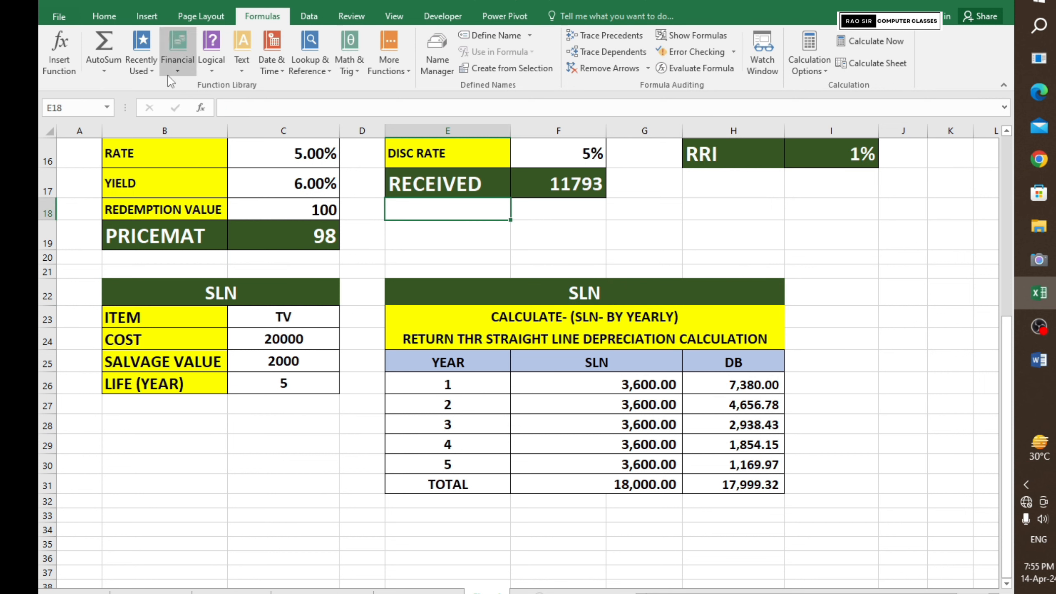
# Step: Browse the Financial function list, switch to Word and read the document's list of formulas in today's topic
pyautogui.click(185, 73)
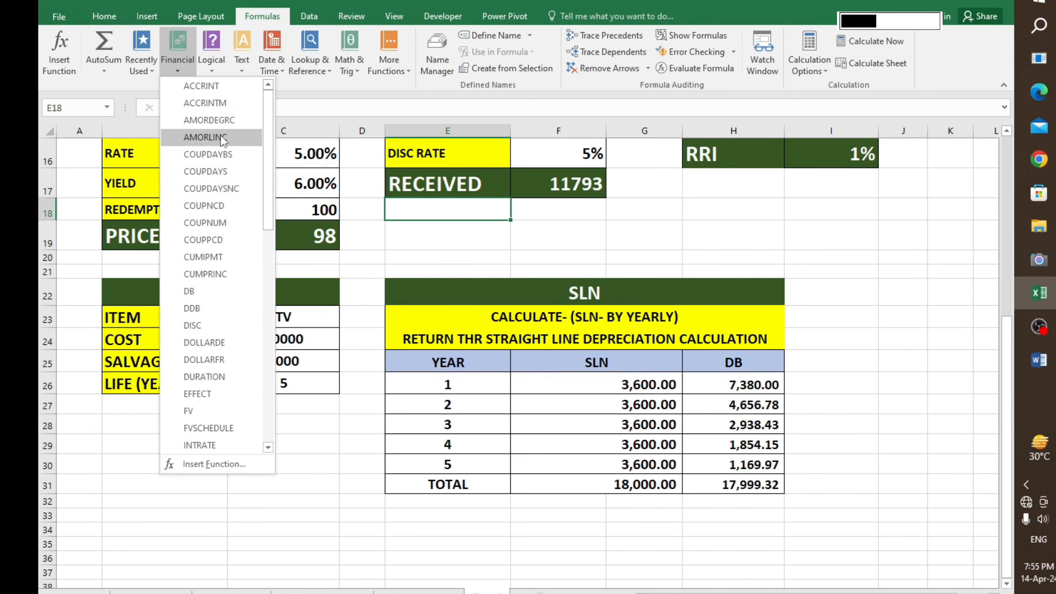
pyautogui.moveTo(268, 170); pyautogui.dragTo(268, 283)
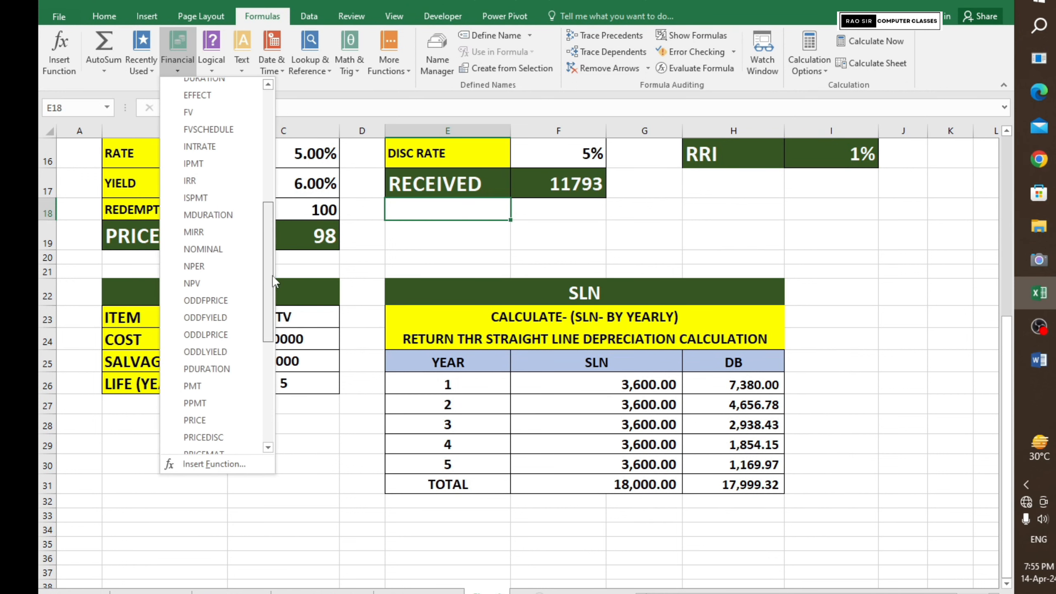
pyautogui.click(1039, 360)
pyautogui.scroll(-5, 609, 469)
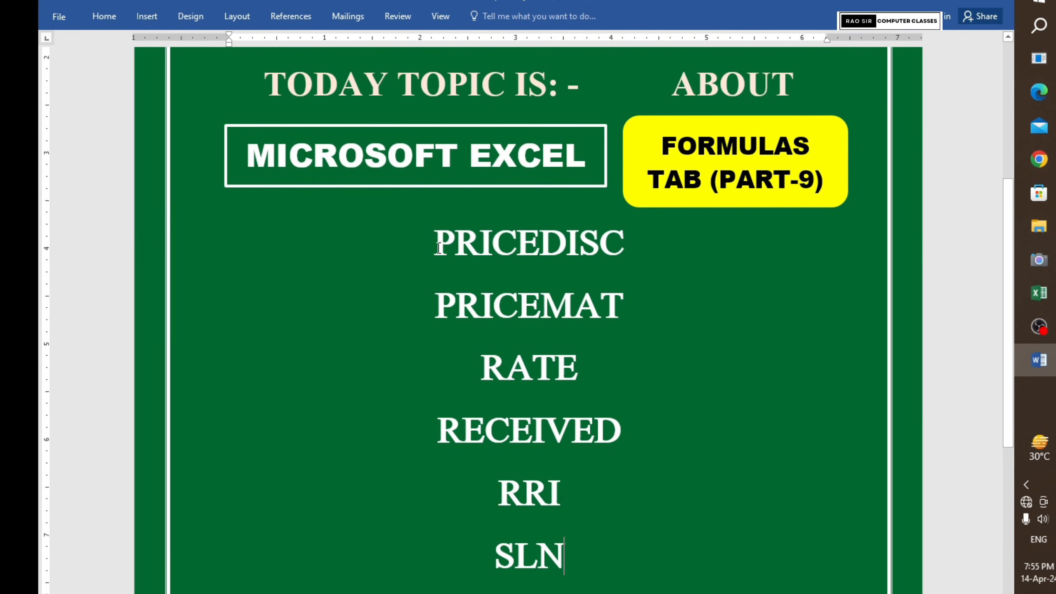
pyautogui.scroll(-1, 624, 254)
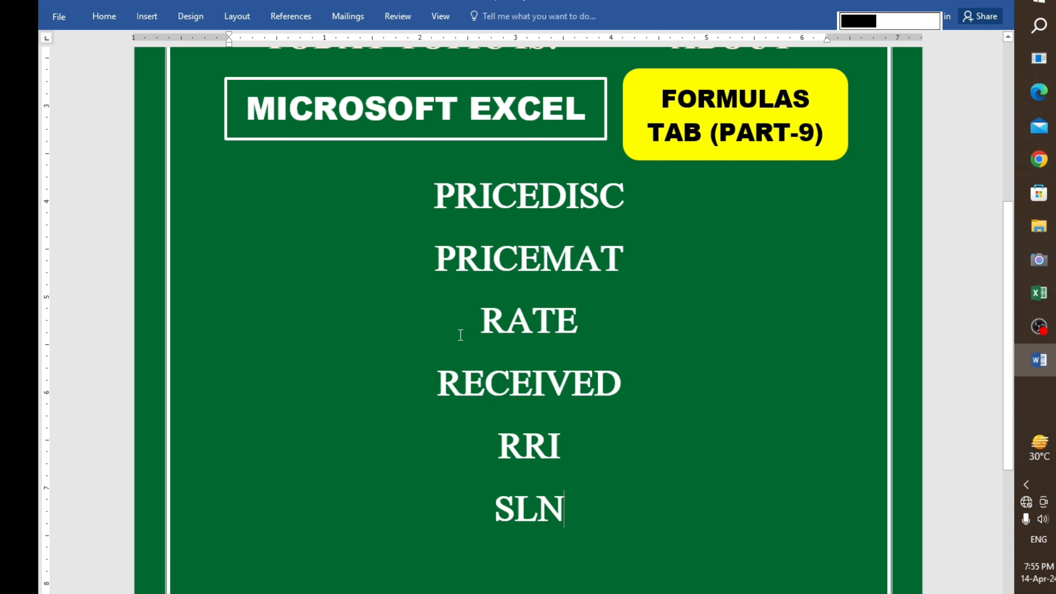
pyautogui.scroll(-2, 459, 335)
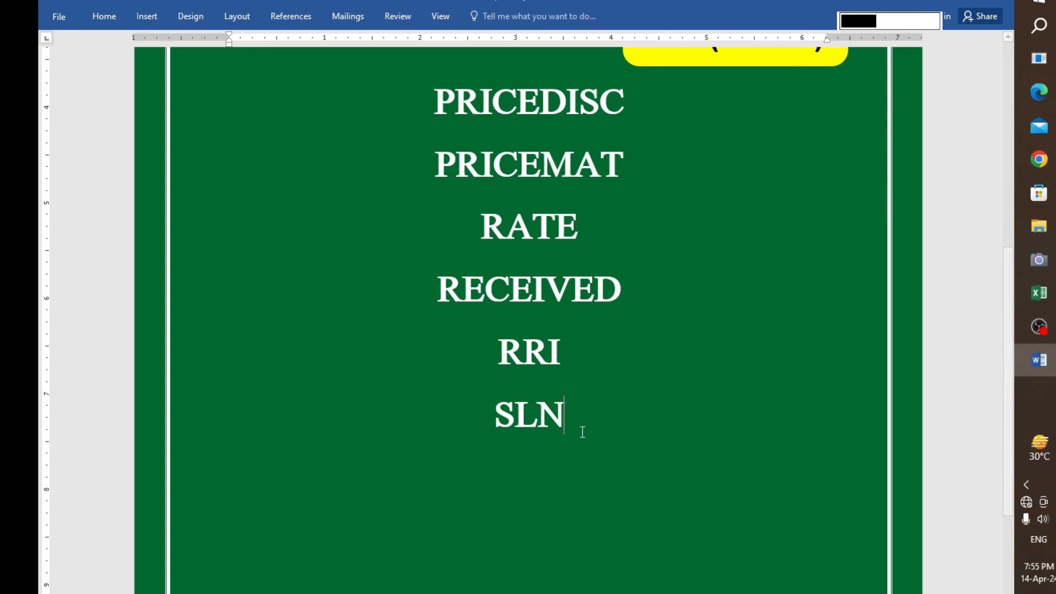
pyautogui.scroll(1, 583, 432)
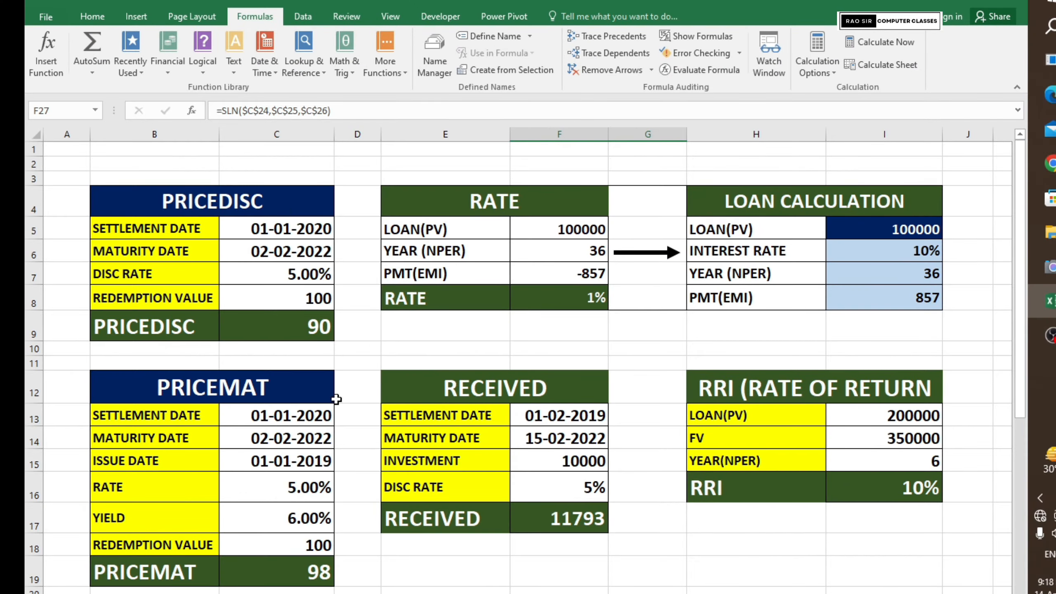
# Step: Look through Excel's Financial function list for the functions from PRICEDISC and PRICEMAT down to RRI and SLN
pyautogui.click(168, 71)
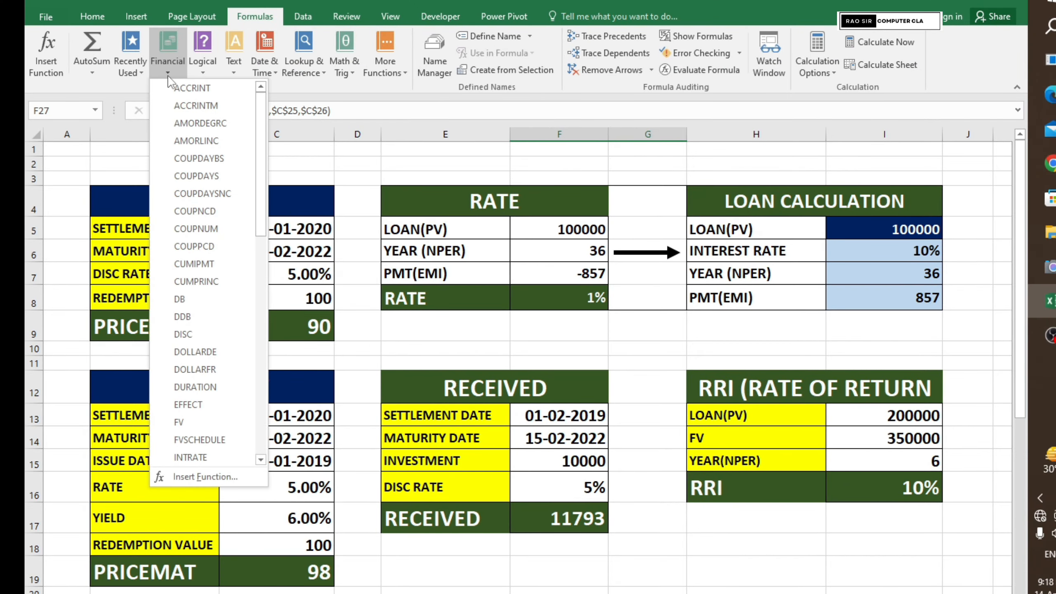
pyautogui.scroll(-5, 204, 250)
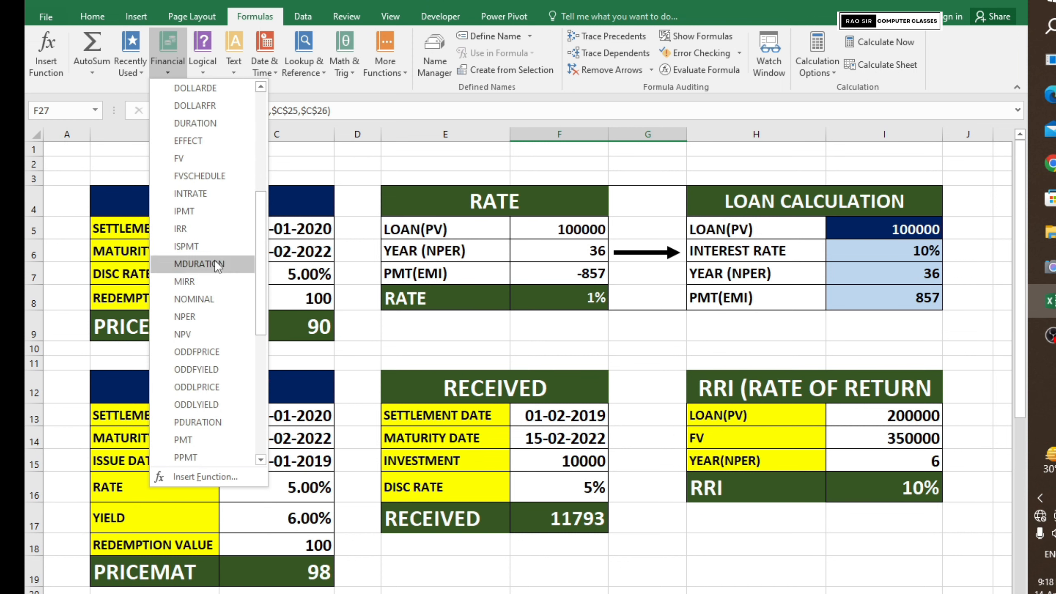
pyautogui.scroll(-5, 218, 266)
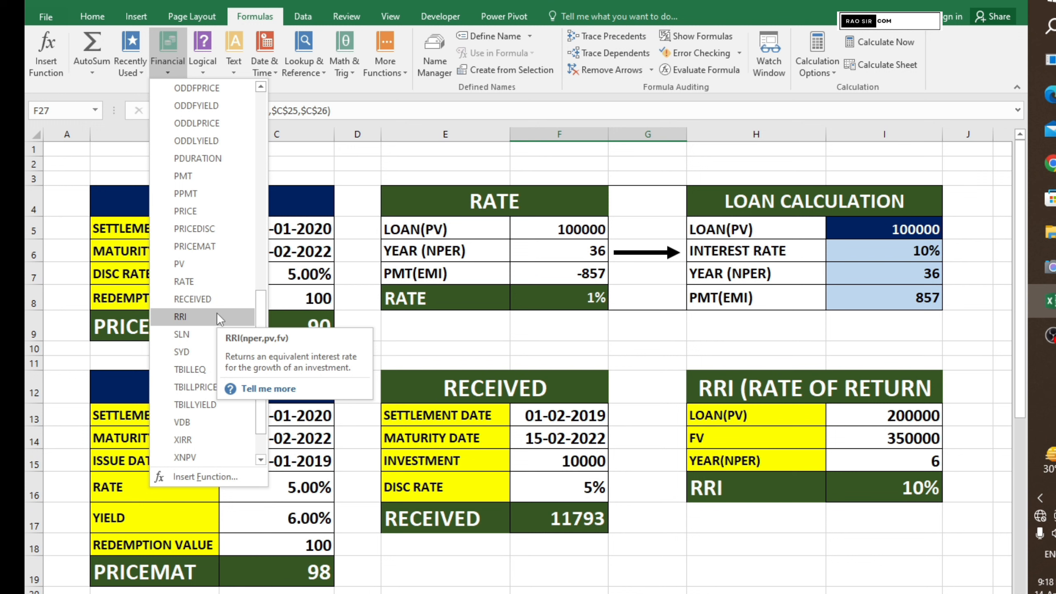
pyautogui.click(339, 210)
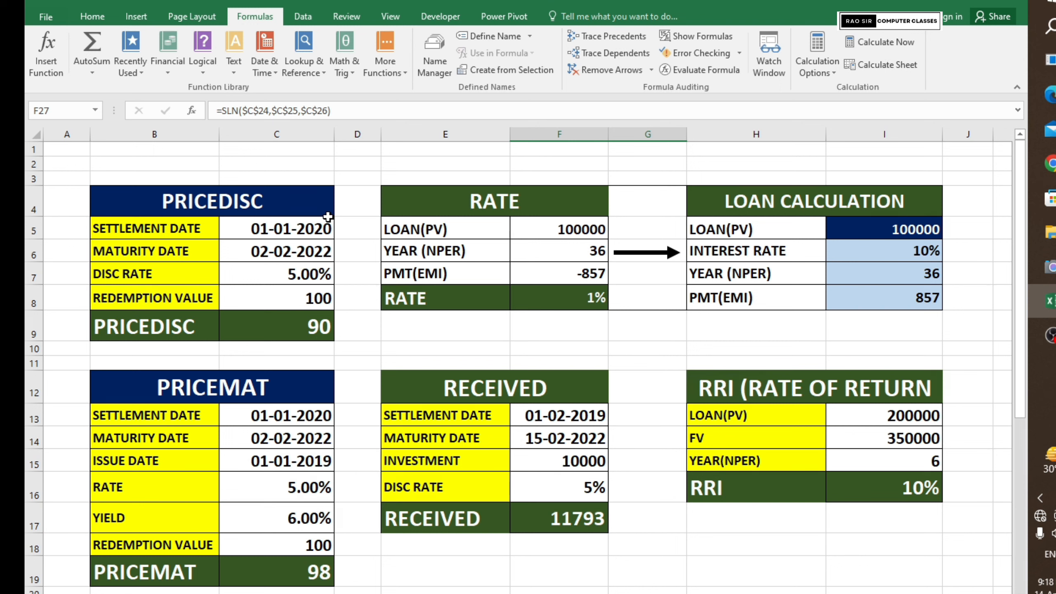
pyautogui.click(168, 50)
pyautogui.scroll(-6, 210, 333)
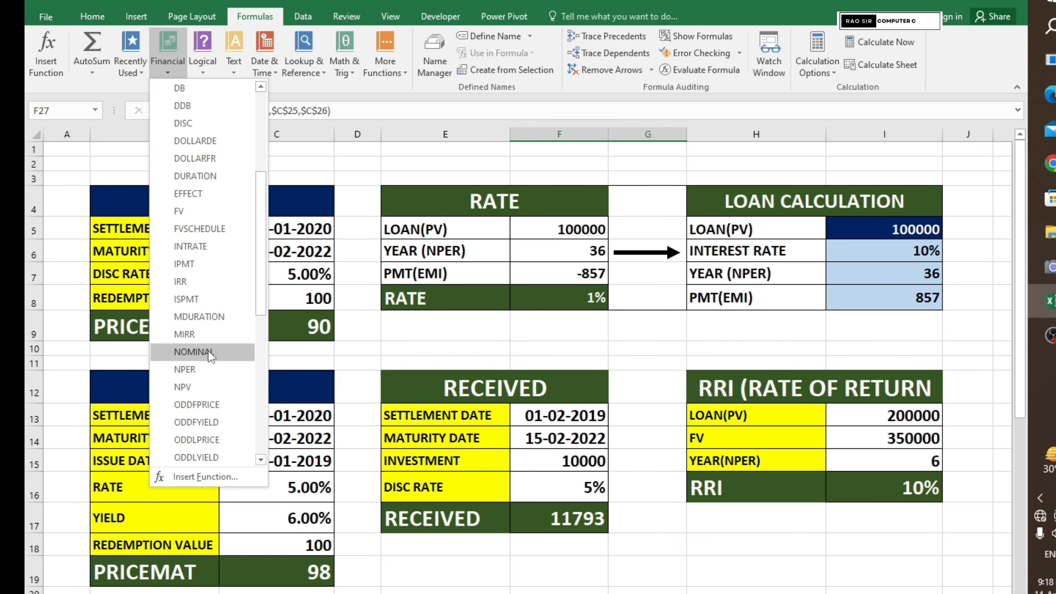
pyautogui.scroll(-3, 210, 356)
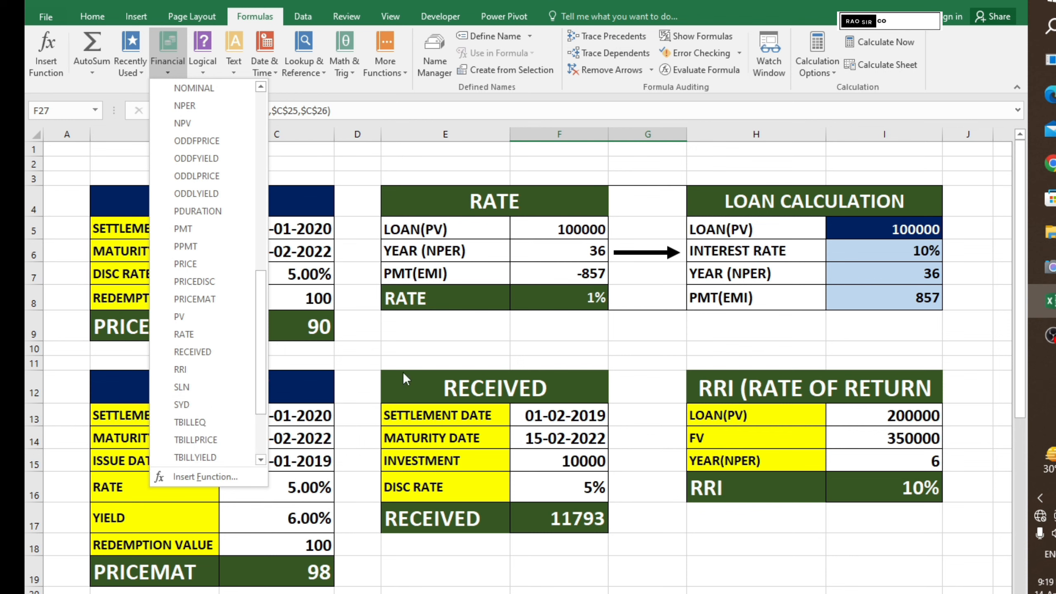
pyautogui.click(388, 357)
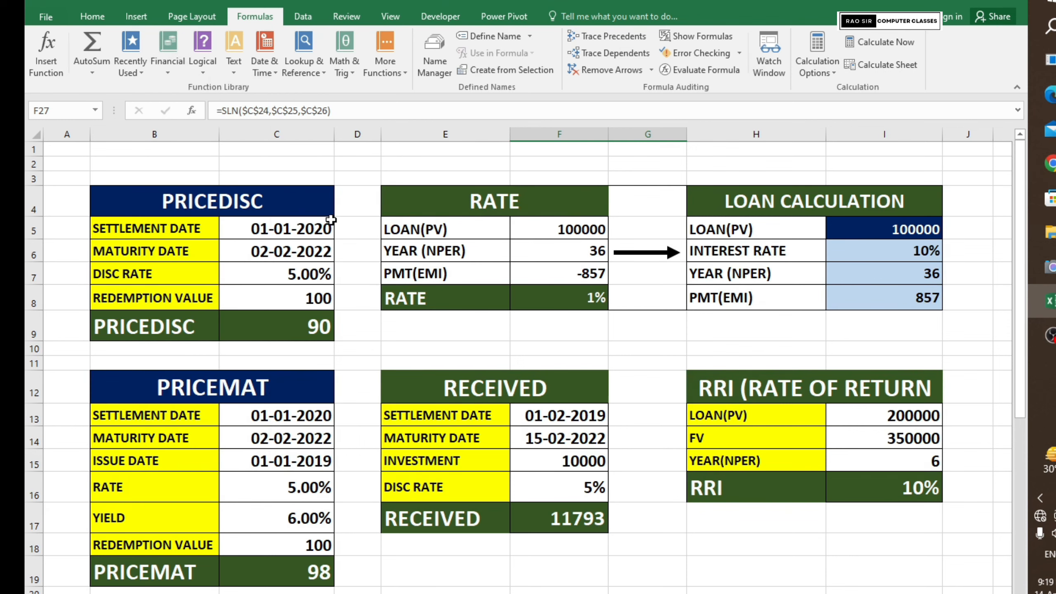
# Step: Examine the PRICEDISC table in B4:C9 and the existing formula in its result cell C9
pyautogui.scroll(3, 518, 360)
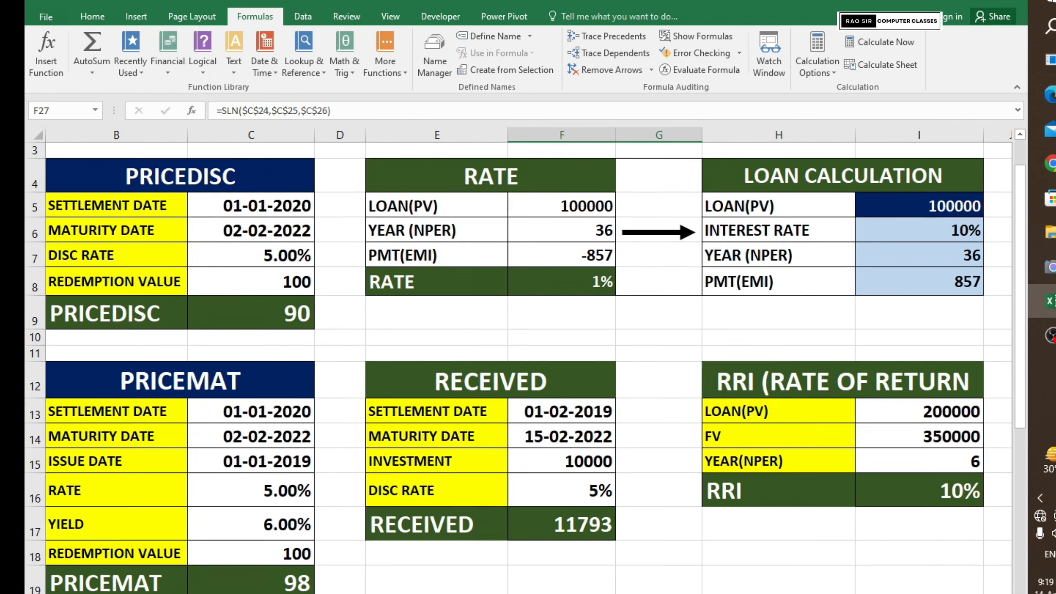
pyautogui.hscroll(-3, 354, 478)
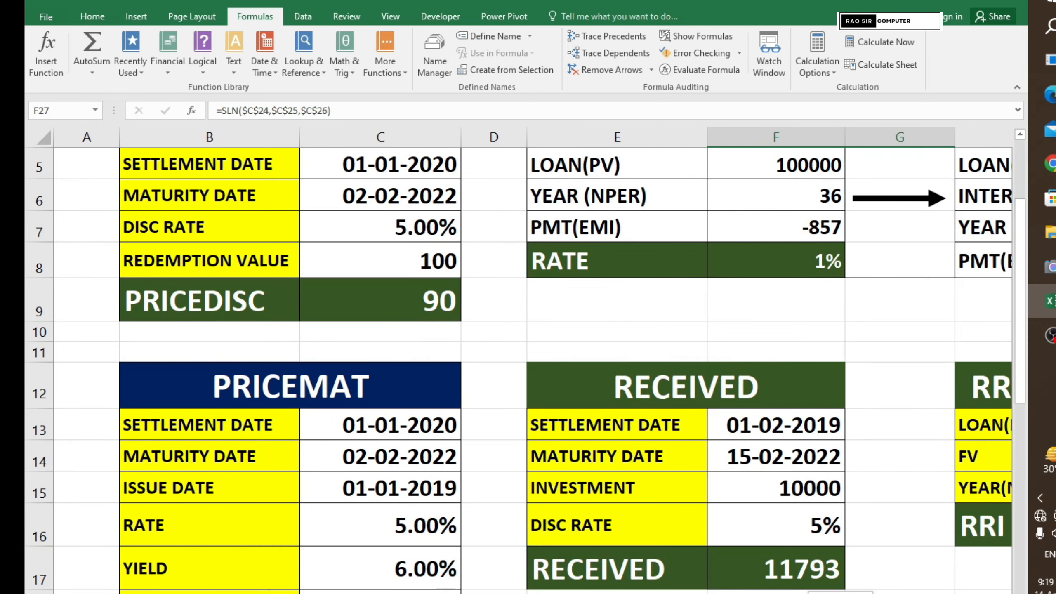
pyautogui.scroll(2, 314, 448)
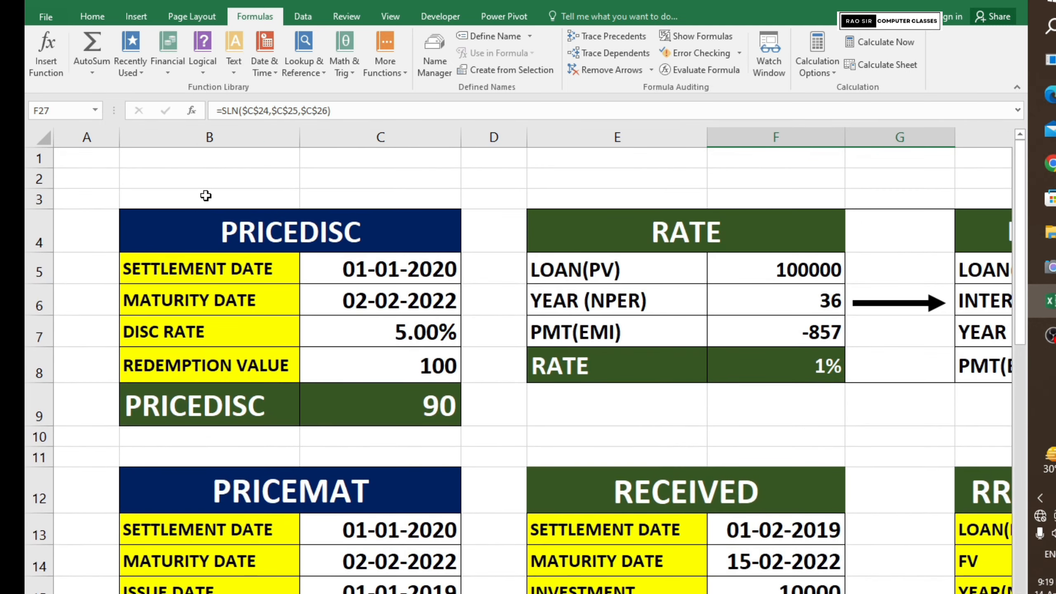
pyautogui.click(307, 221)
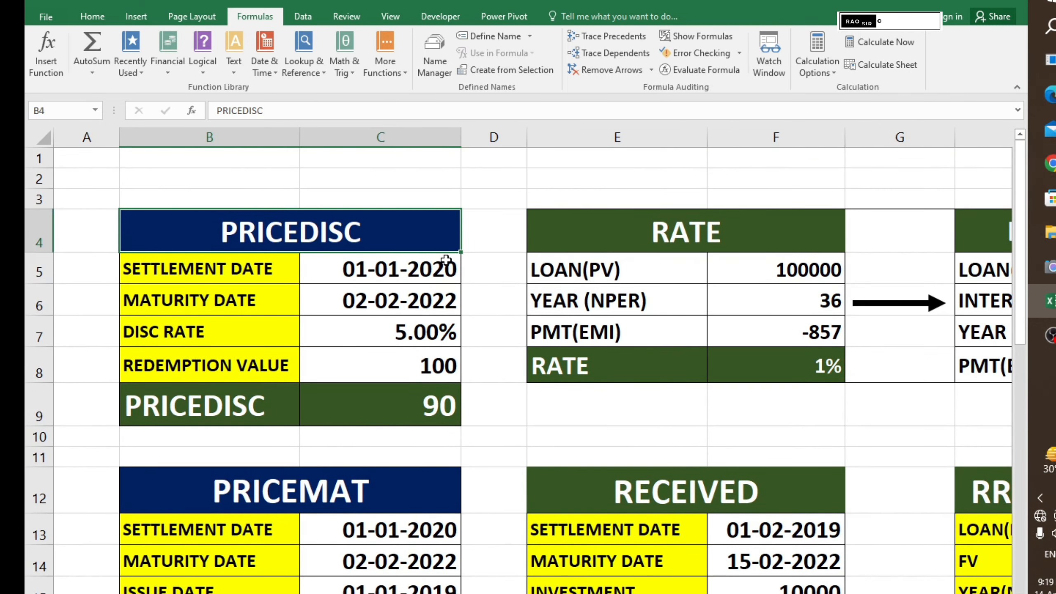
pyautogui.moveTo(163, 235); pyautogui.dragTo(210, 409)
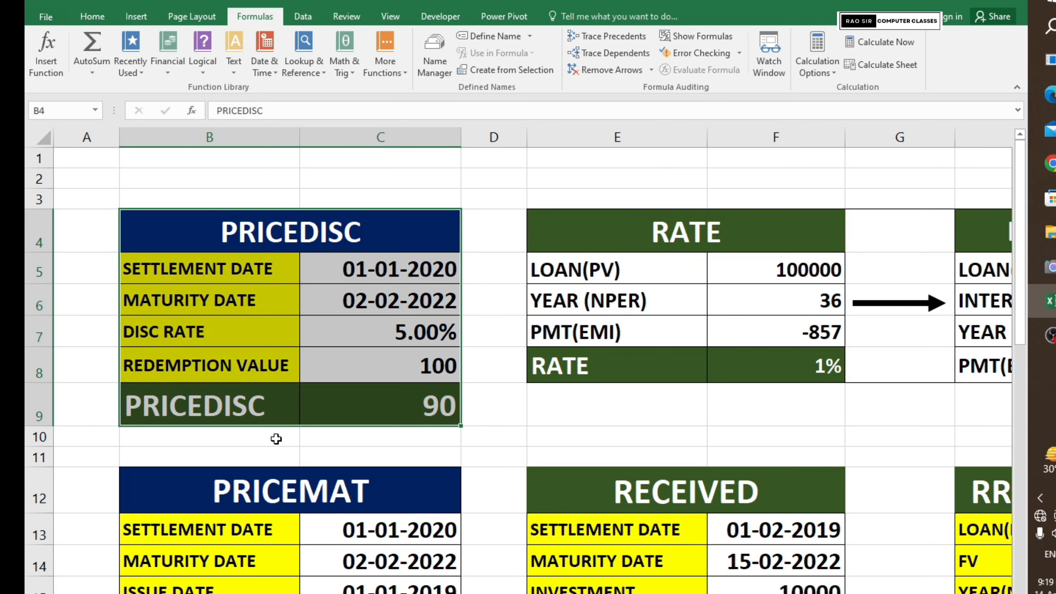
pyautogui.click(335, 402)
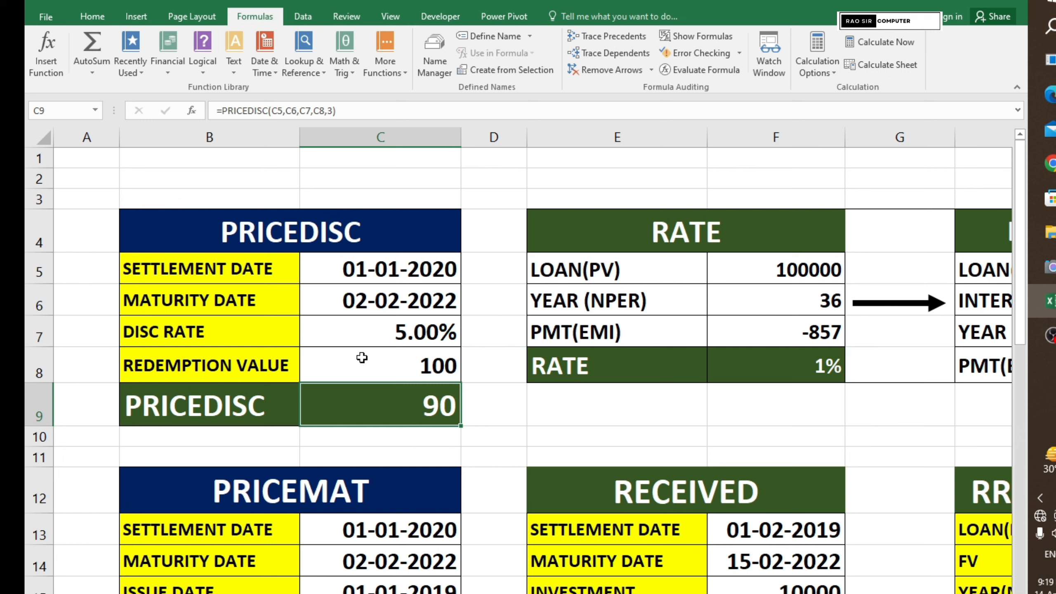
# Step: Review the settlement date, maturity date, discount rate and redemption value in C5:C8 that feed the PRICEDISC result
pyautogui.click(332, 278)
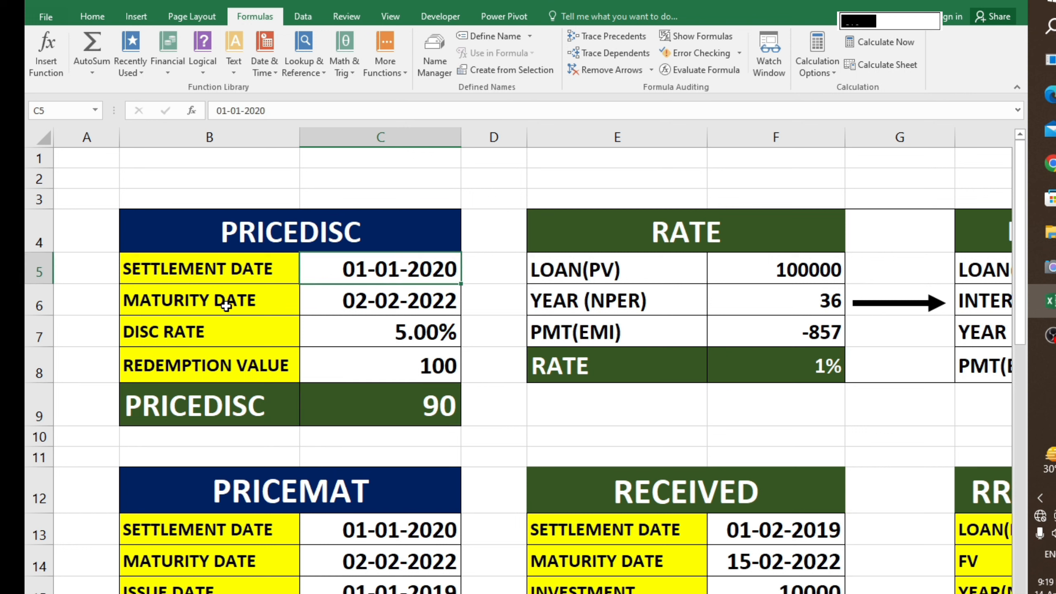
pyautogui.click(331, 306)
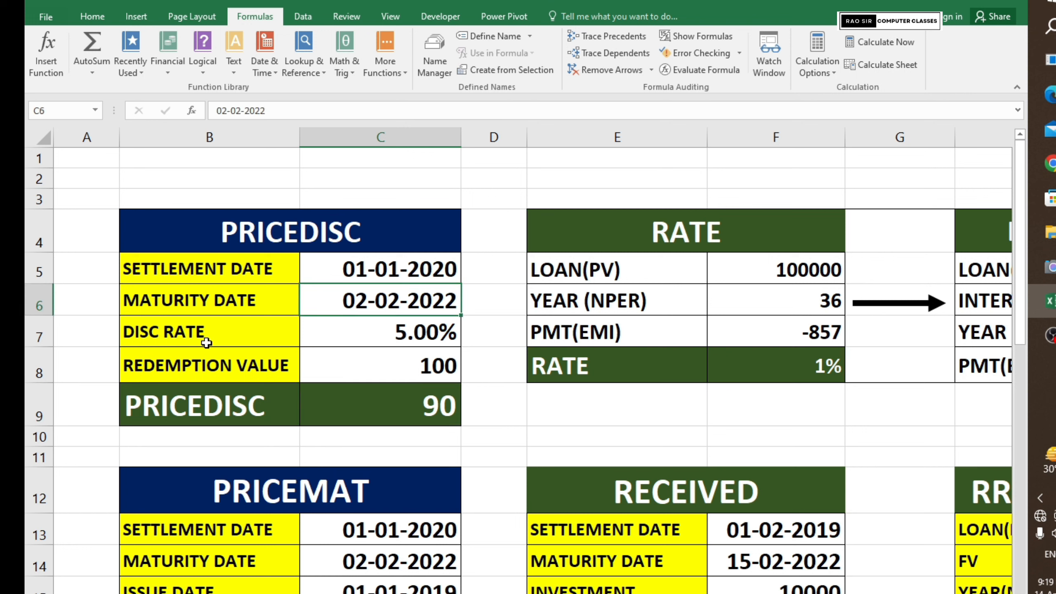
pyautogui.click(350, 332)
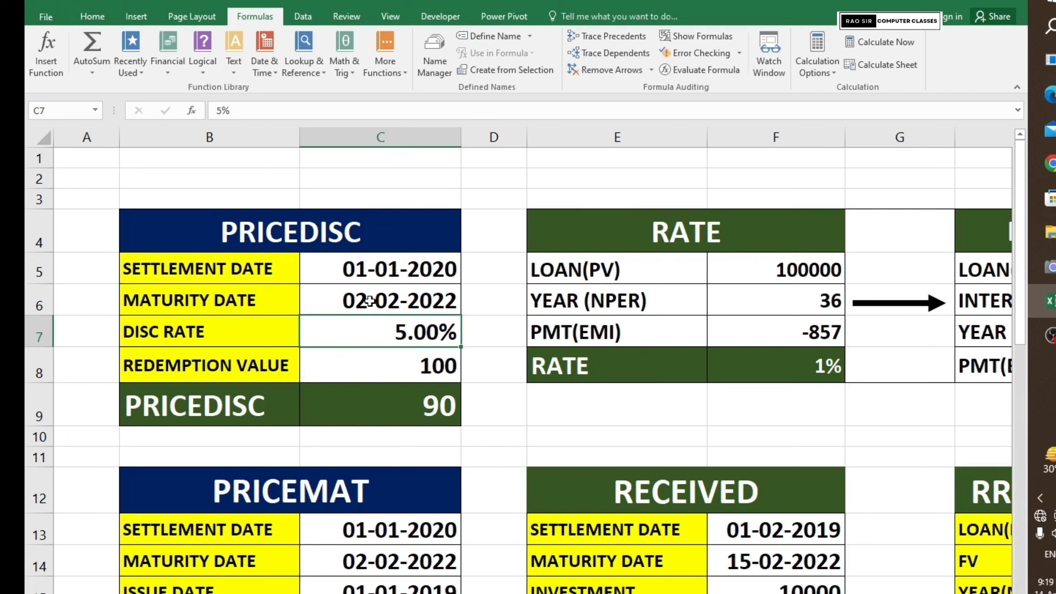
pyautogui.click(357, 370)
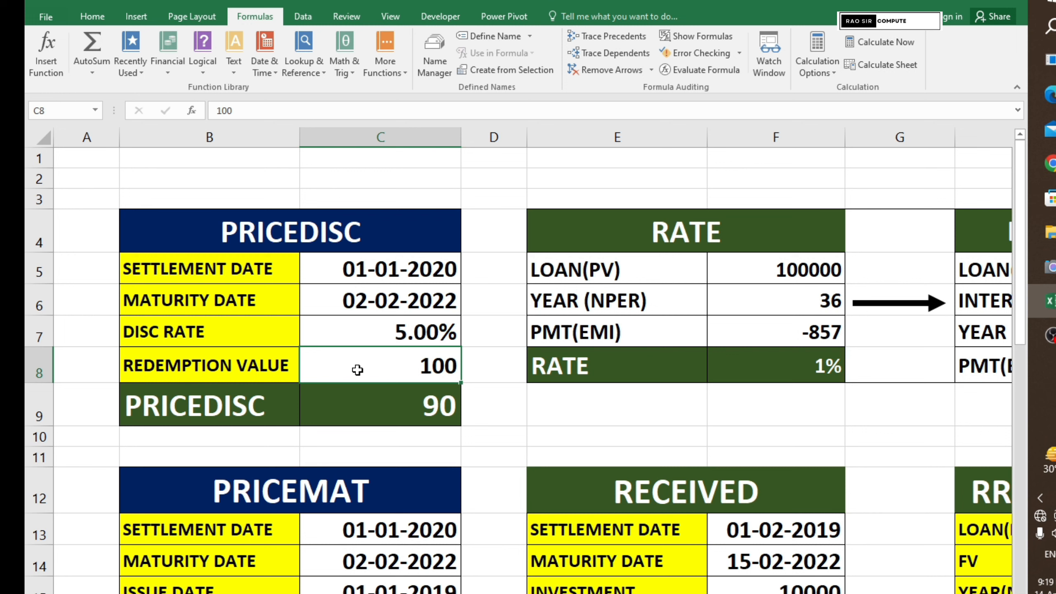
pyautogui.click(364, 398)
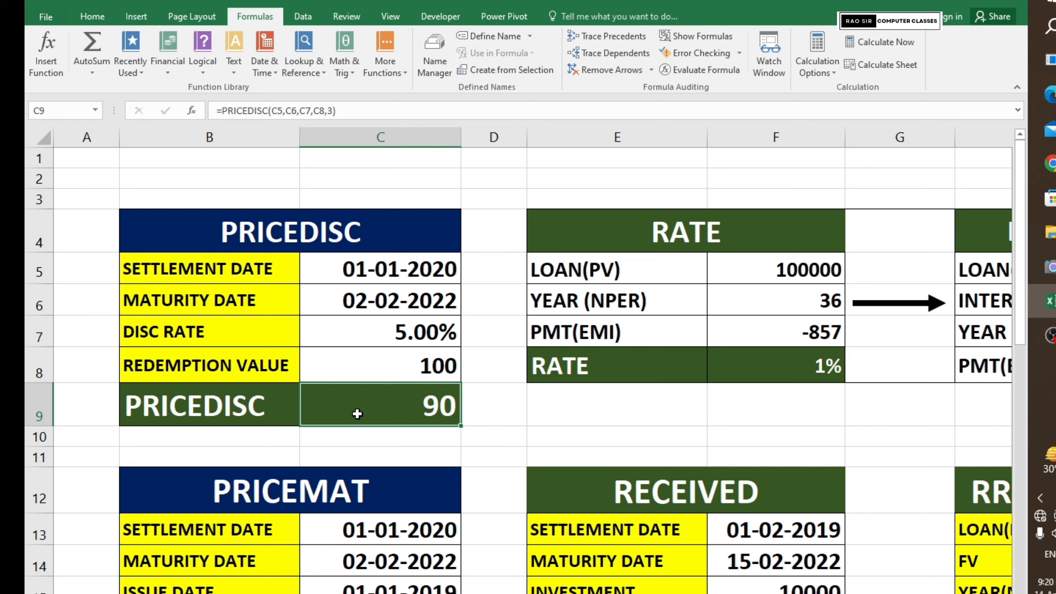
pyautogui.click(350, 334)
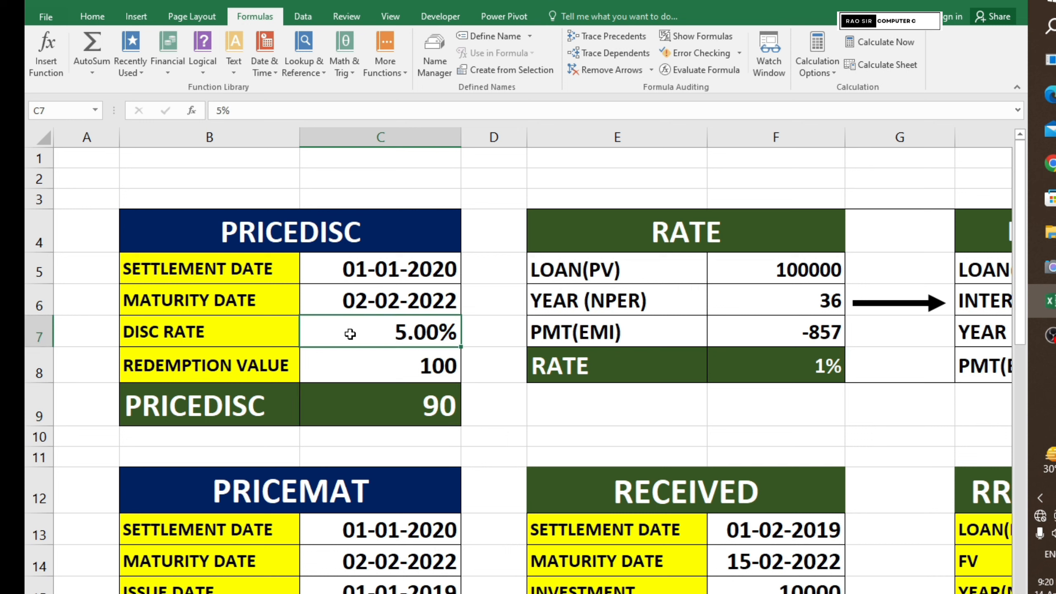
# Step: Start a new PRICEDISC formula in the PRICEDISC table's result cell C9, replacing the existing one
pyautogui.click(365, 406)
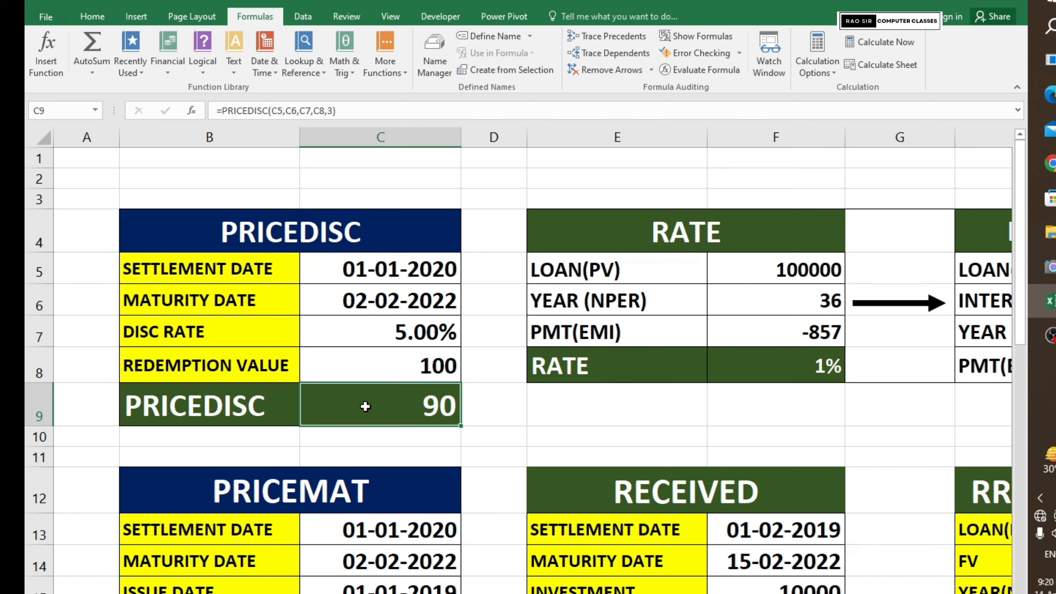
pyautogui.write('=')
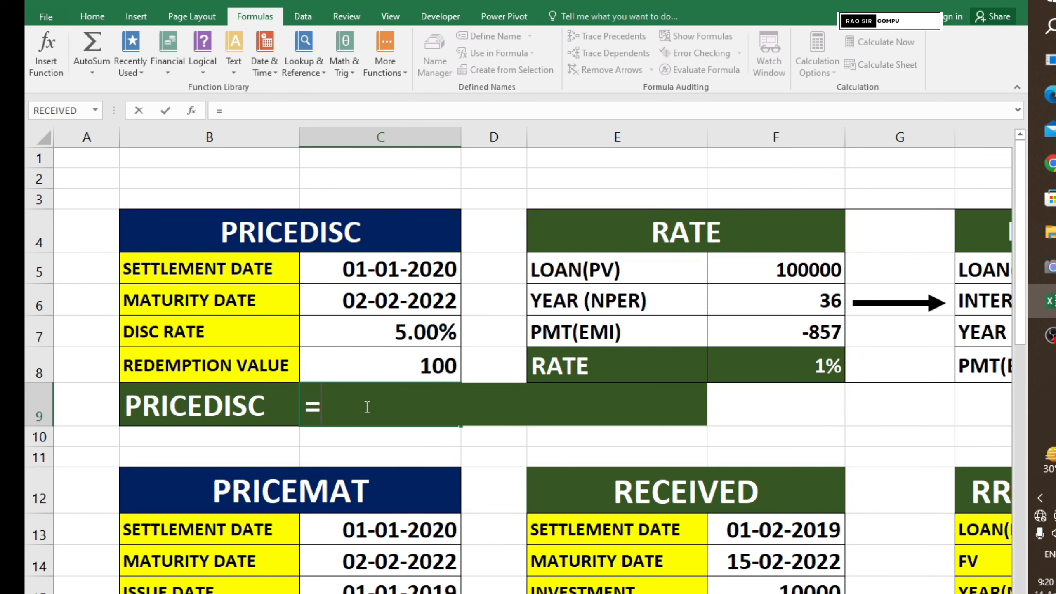
pyautogui.write('PRI')
pyautogui.write('C')
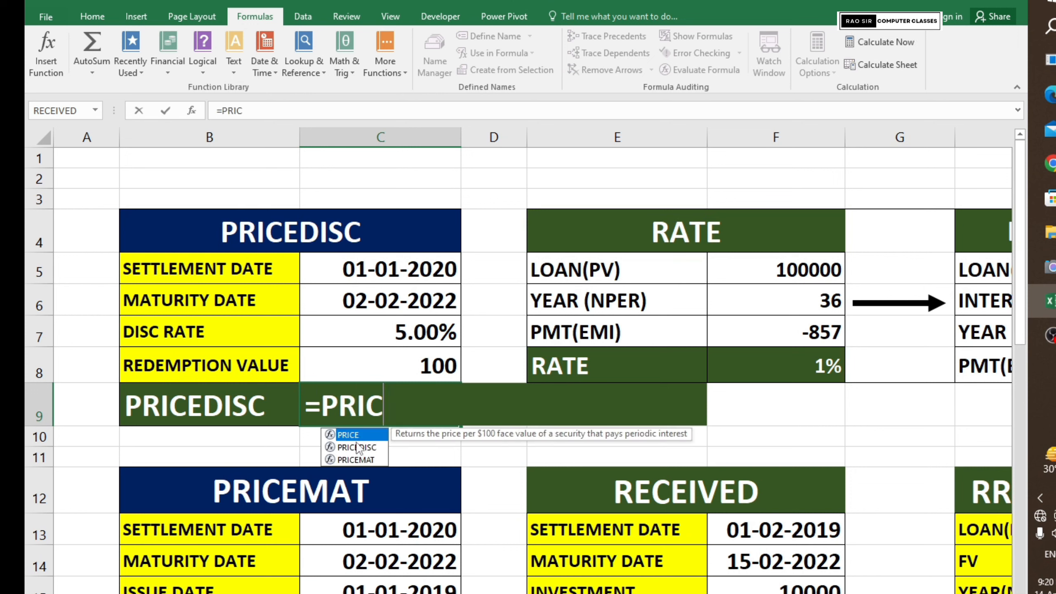
pyautogui.press('Down')
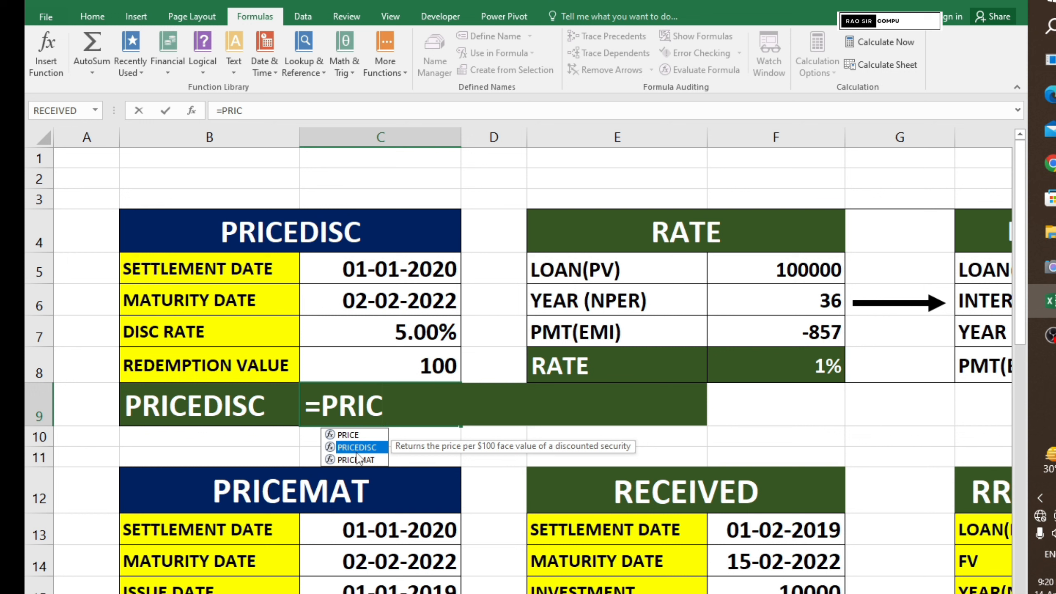
pyautogui.press('Tab')
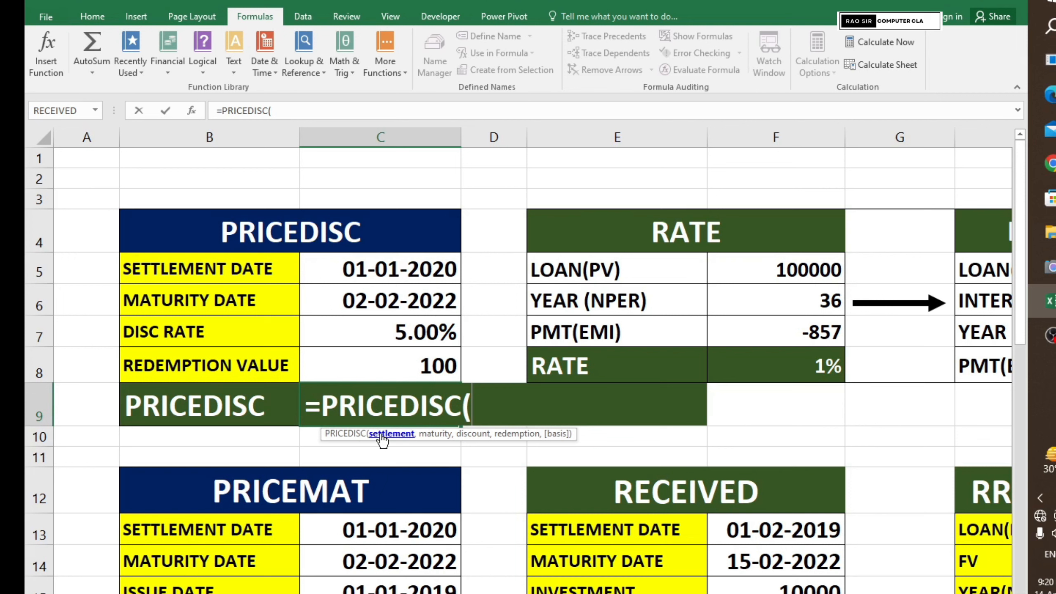
# Step: Supply C5, C6, C7 and C8 as the formula's settlement, maturity, discount and redemption arguments
pyautogui.click(378, 269)
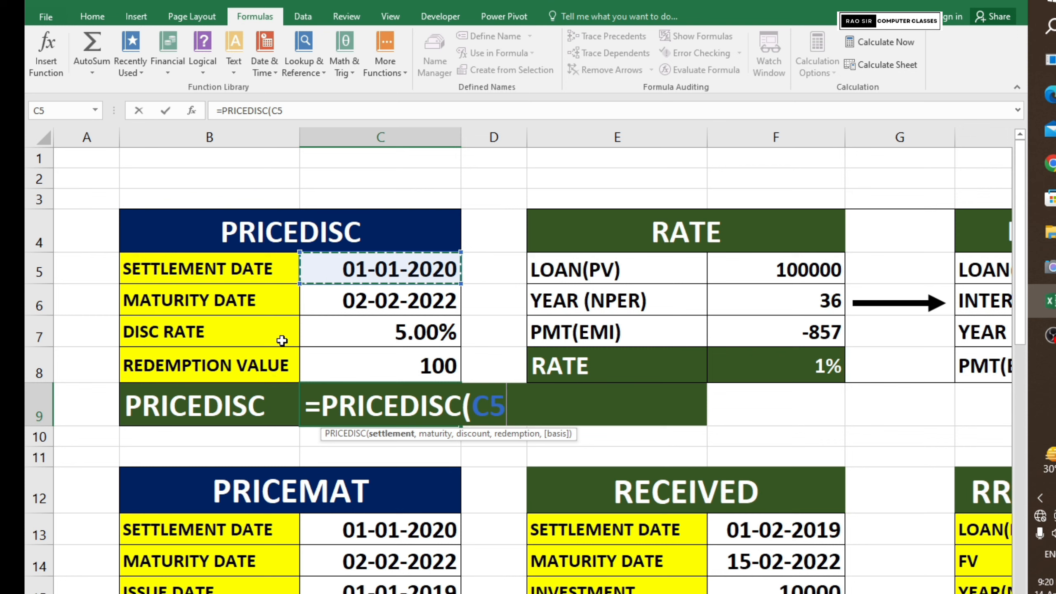
pyautogui.write(',')
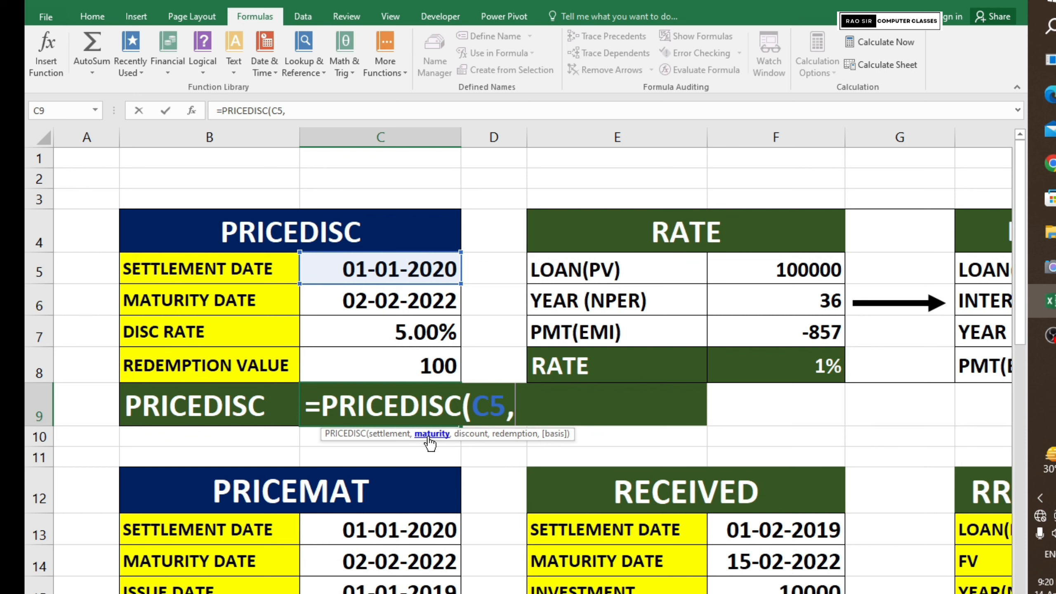
pyautogui.click(377, 304)
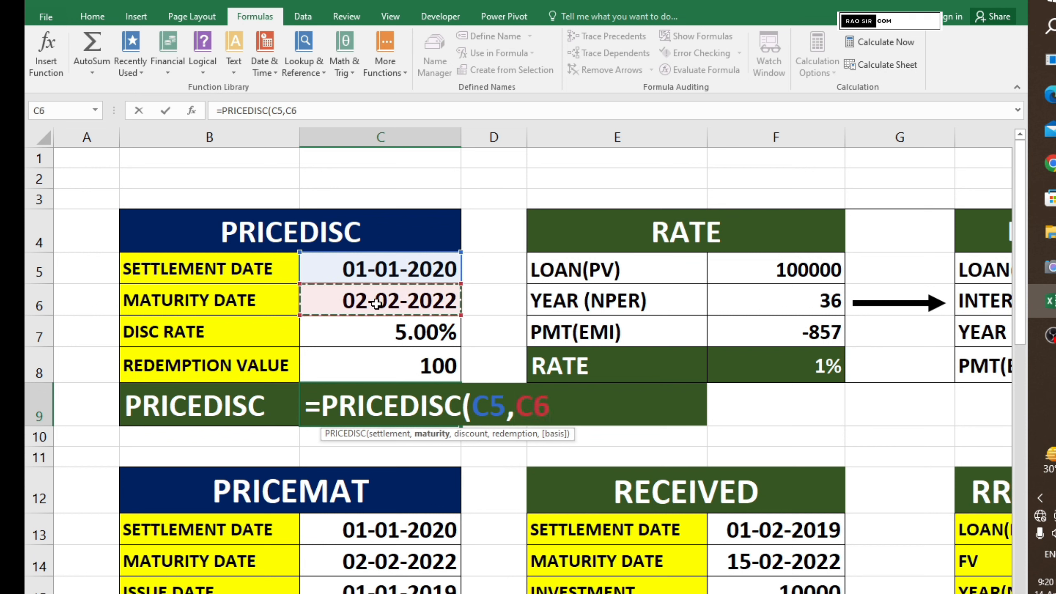
pyautogui.write(',')
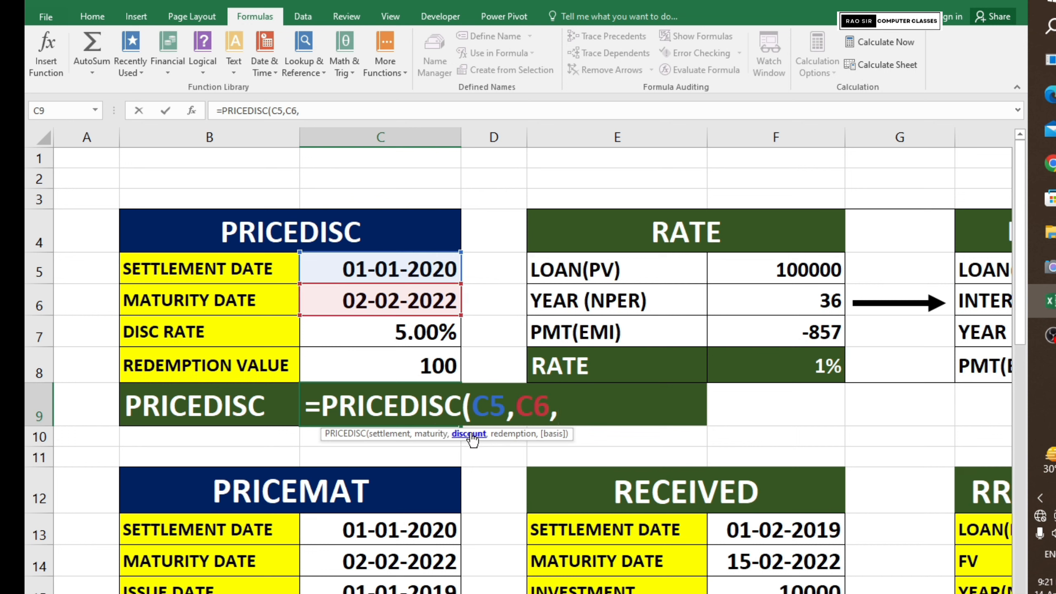
pyautogui.click(383, 328)
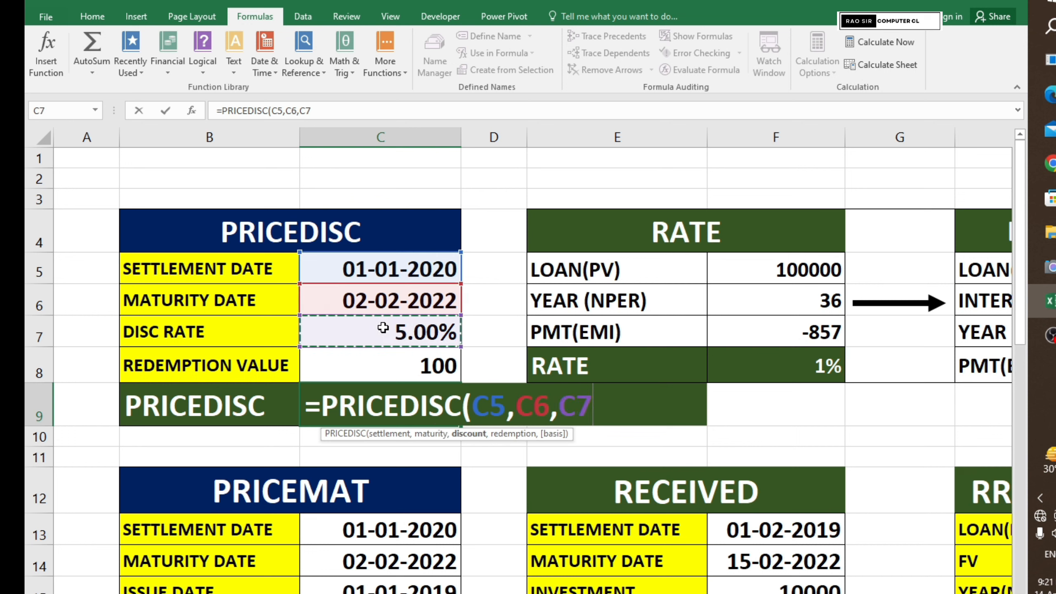
pyautogui.write(',')
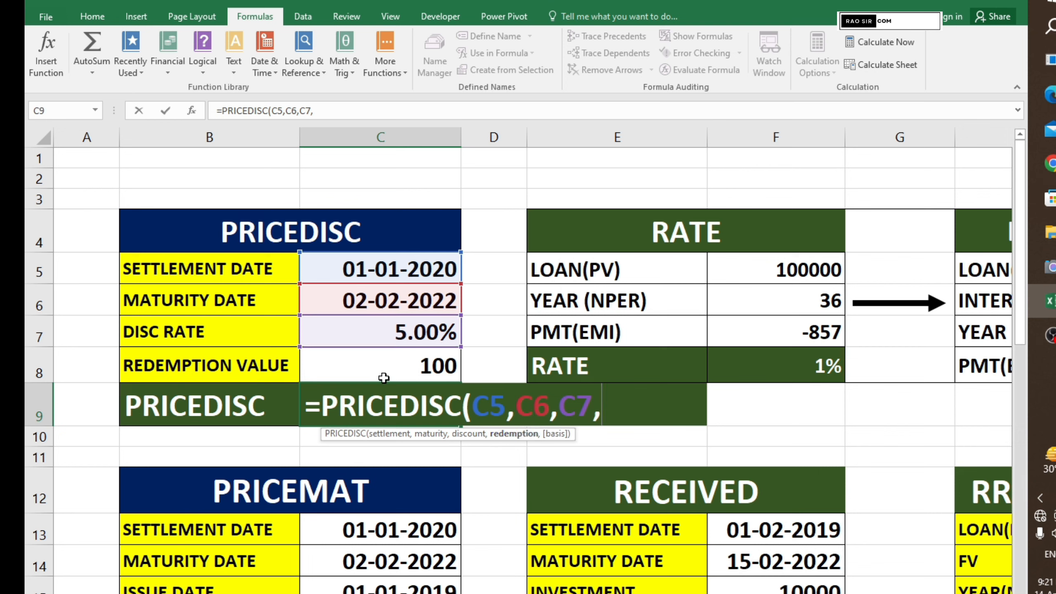
pyautogui.click(407, 368)
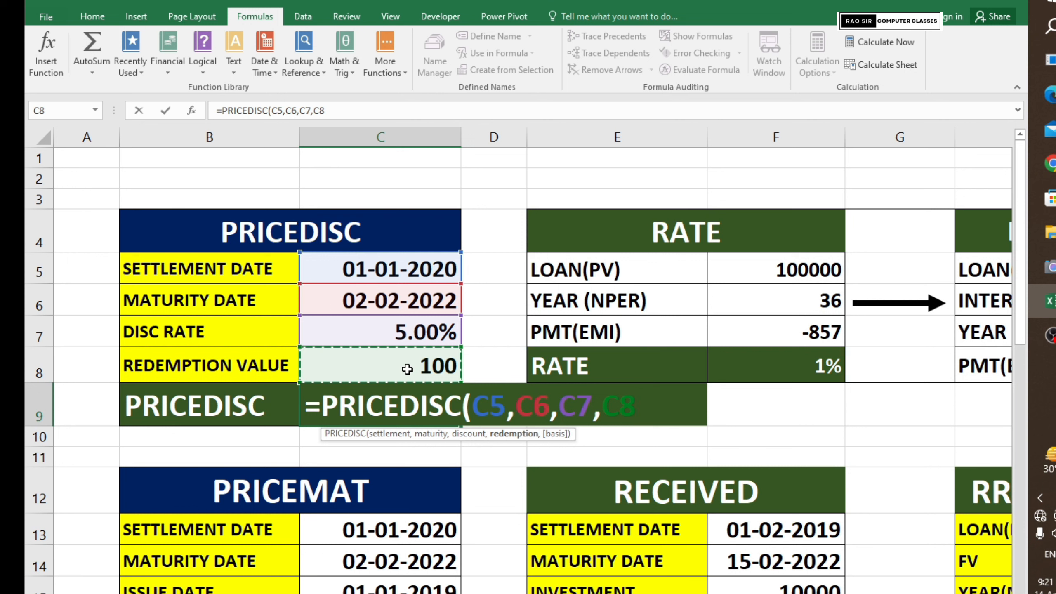
pyautogui.write(',')
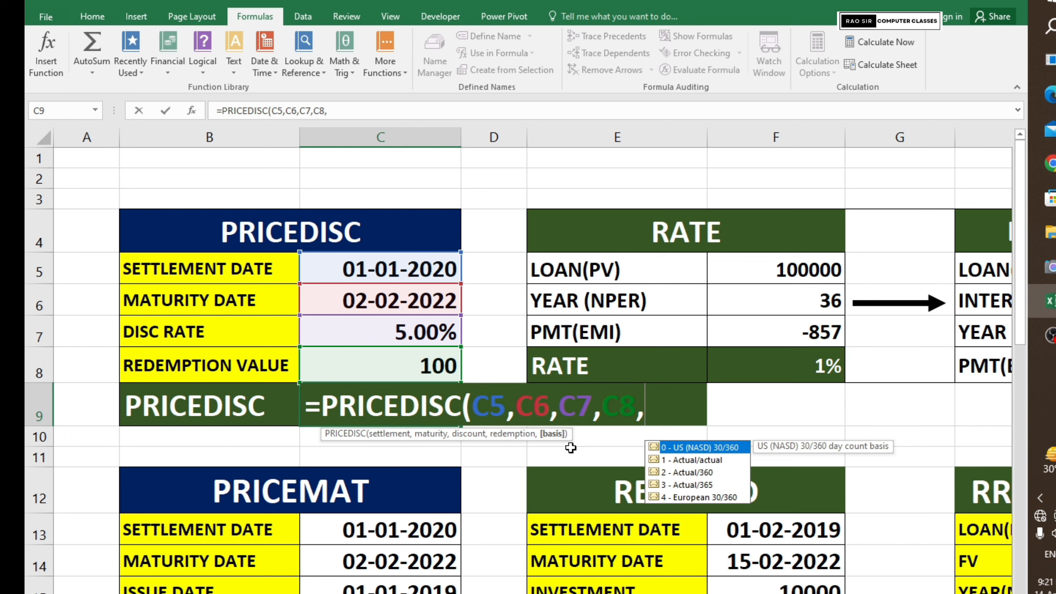
# Step: Set the basis argument to 3 (Actual/365) and complete the PRICEDISC formula in C9
pyautogui.write('3')
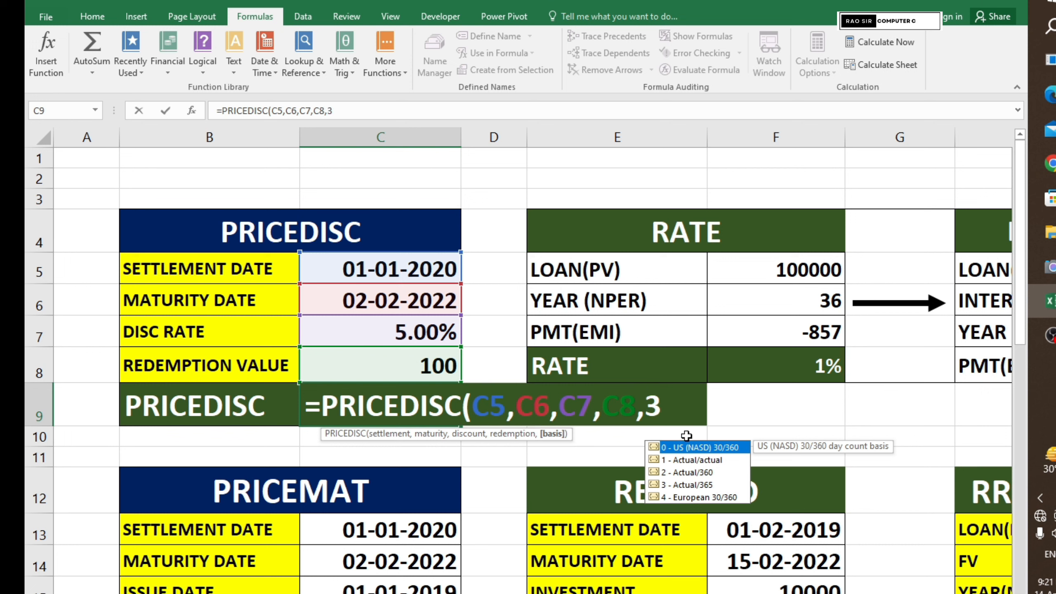
pyautogui.press('Down')
pyautogui.press('Down')
pyautogui.press('Down')
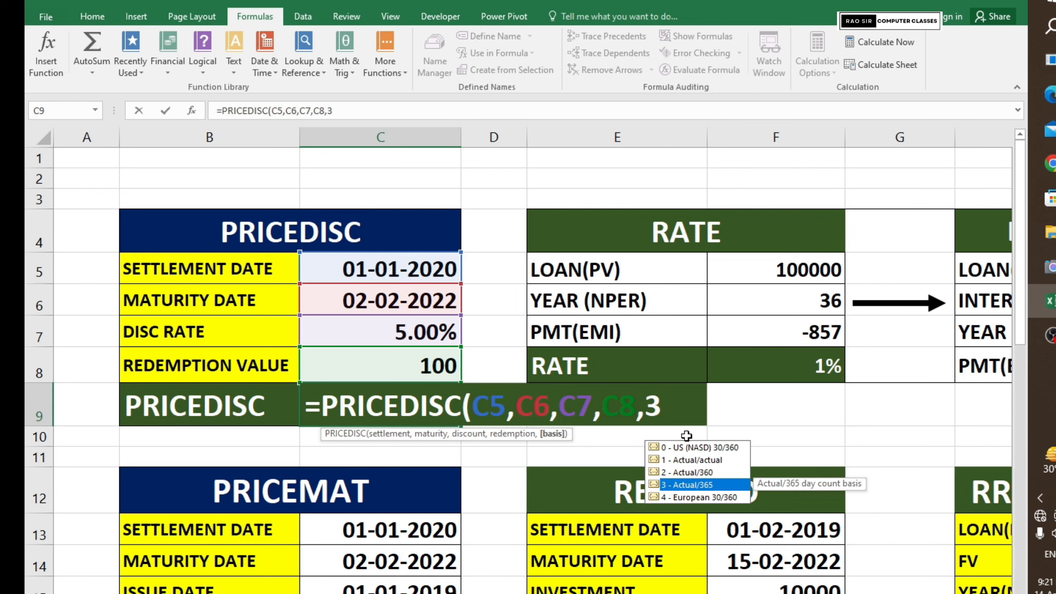
pyautogui.write(')')
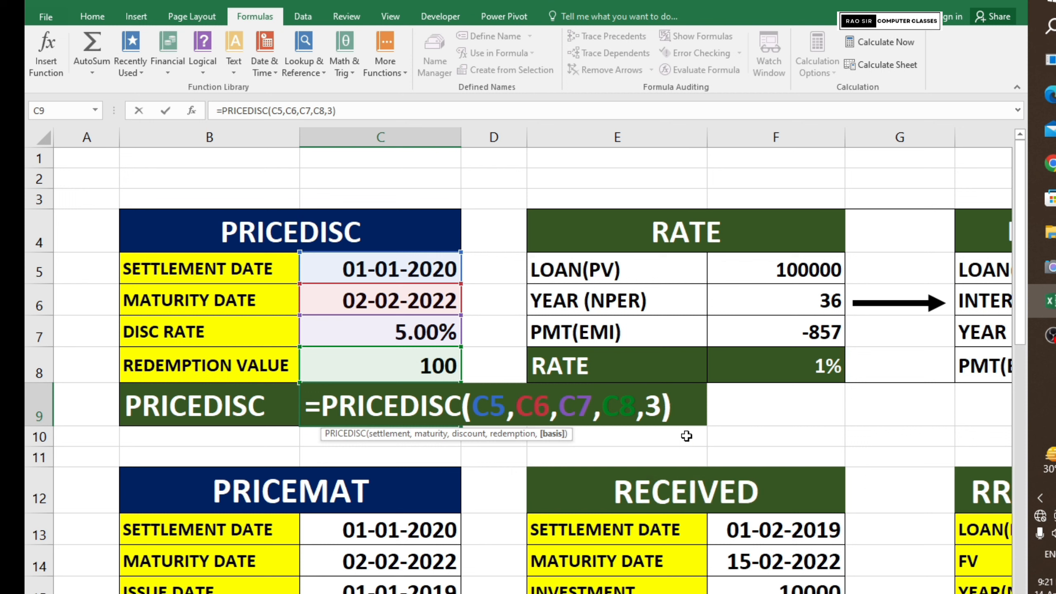
pyautogui.press('Return')
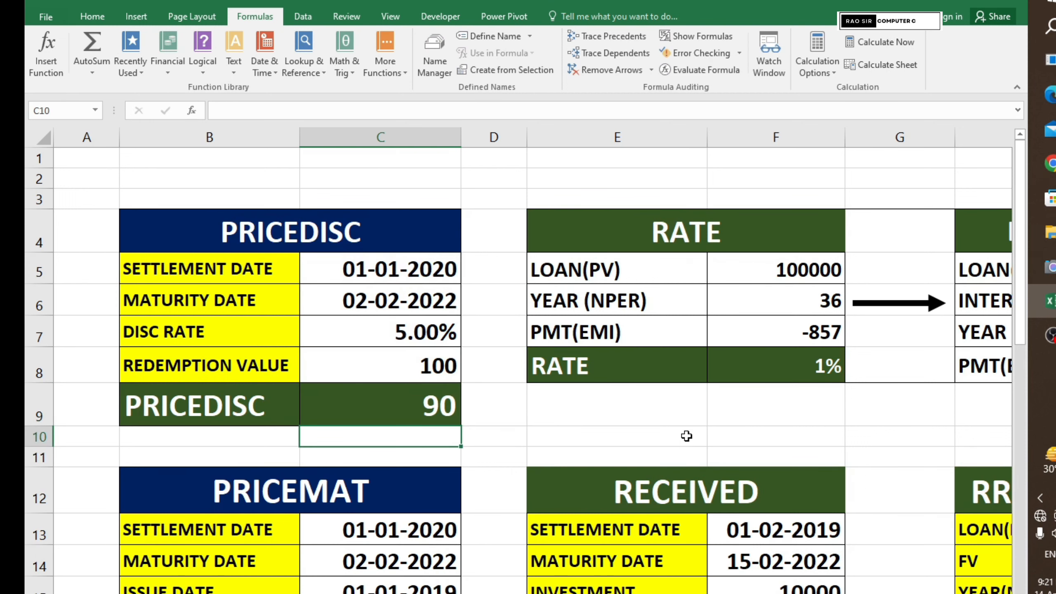
# Step: Set the PRICEDISC table's discount rate in C7 to 6% and check the result in C9
pyautogui.click(418, 414)
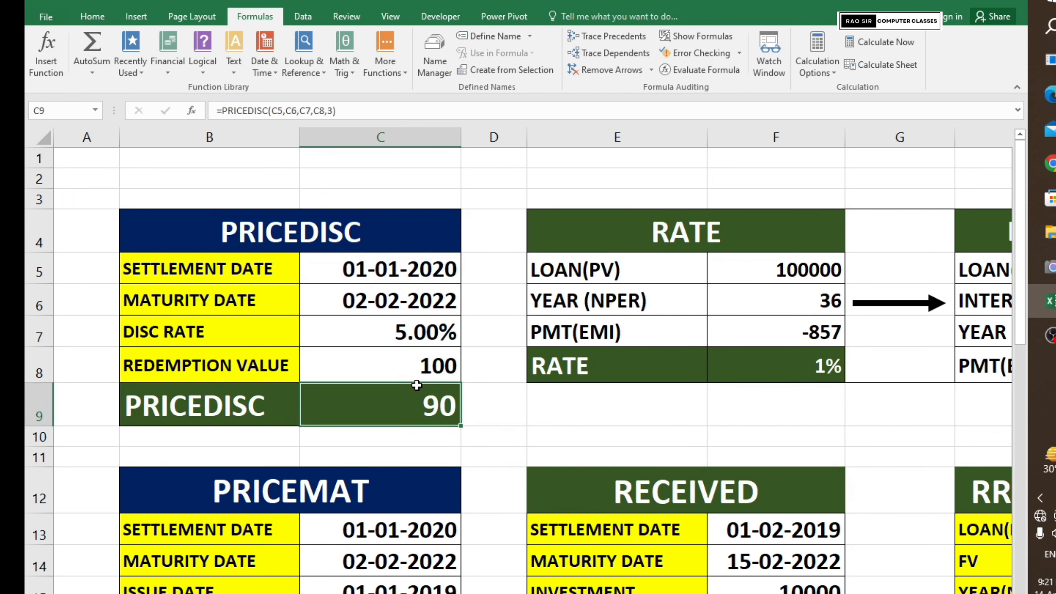
pyautogui.click(404, 337)
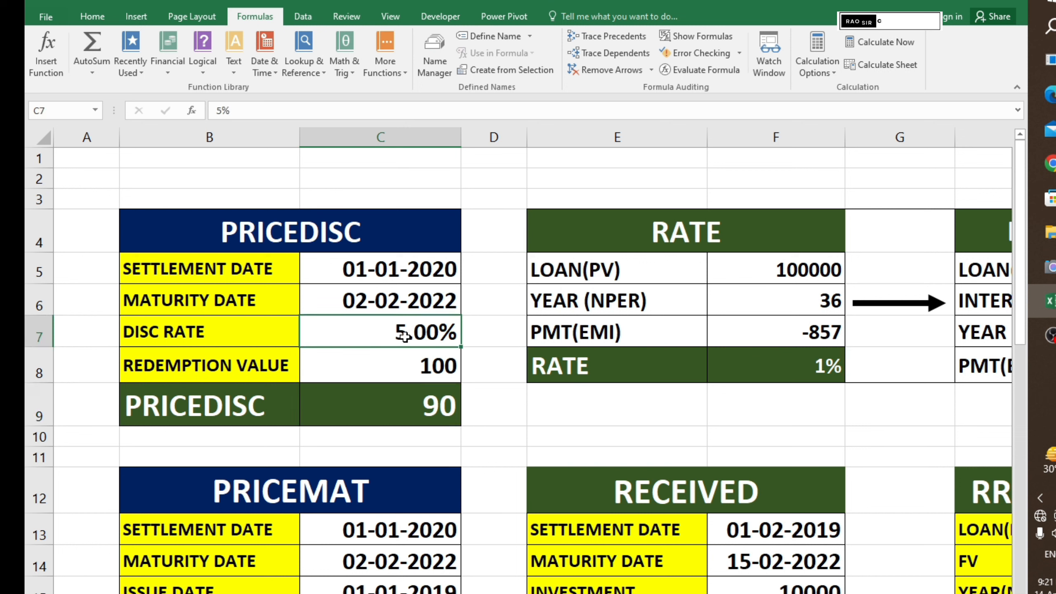
pyautogui.write('6%')
pyautogui.press('Return')
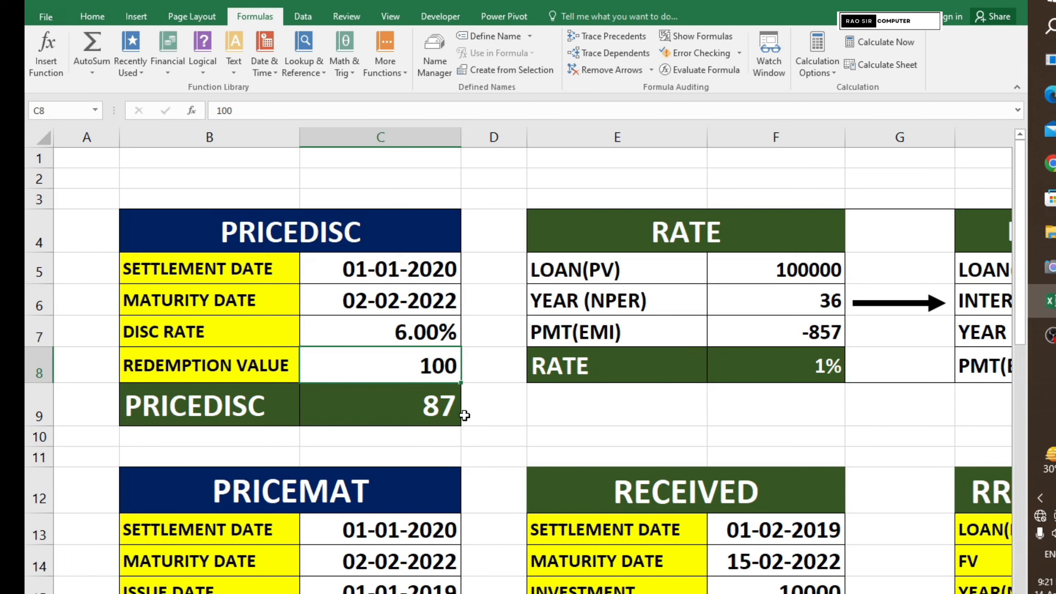
pyautogui.click(381, 411)
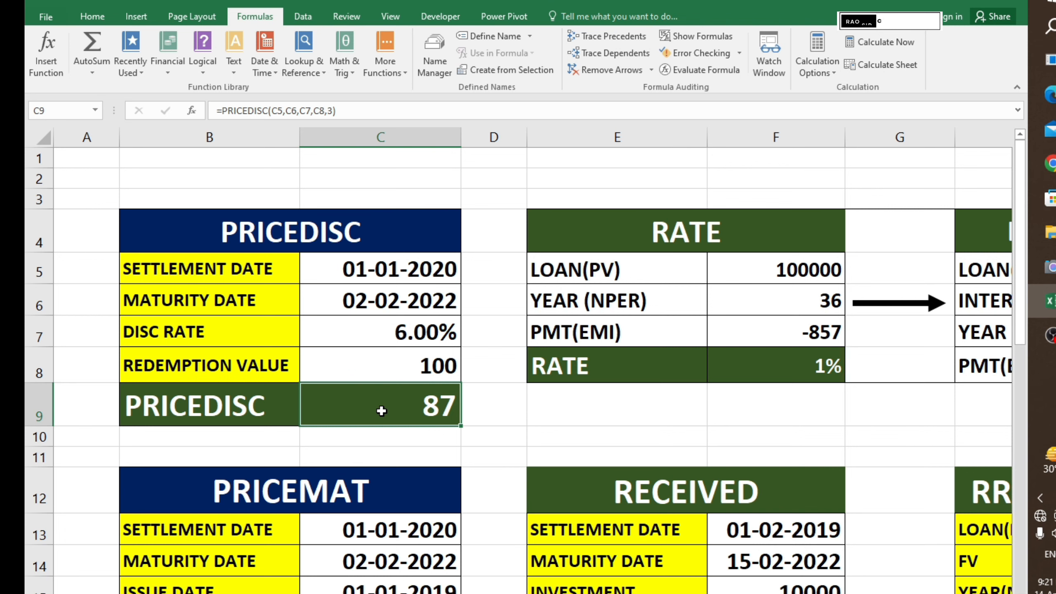
# Step: Look over the PRICEMAT table in B12:C19 and compare it with the PRICEDISC discount rate and result
pyautogui.scroll(-1, 381, 411)
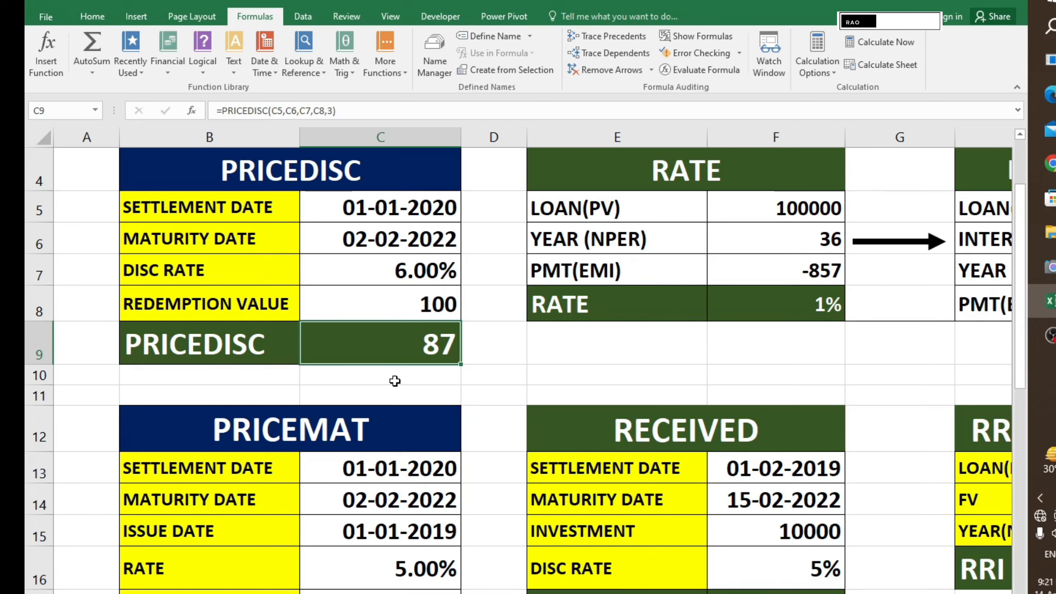
pyautogui.scroll(-1, 394, 381)
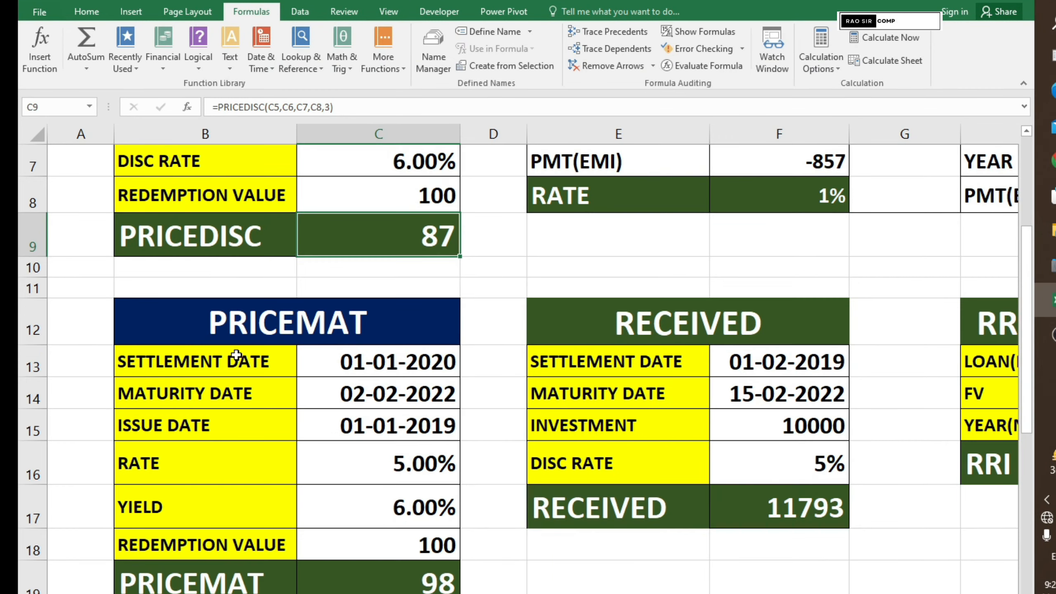
pyautogui.click(205, 333)
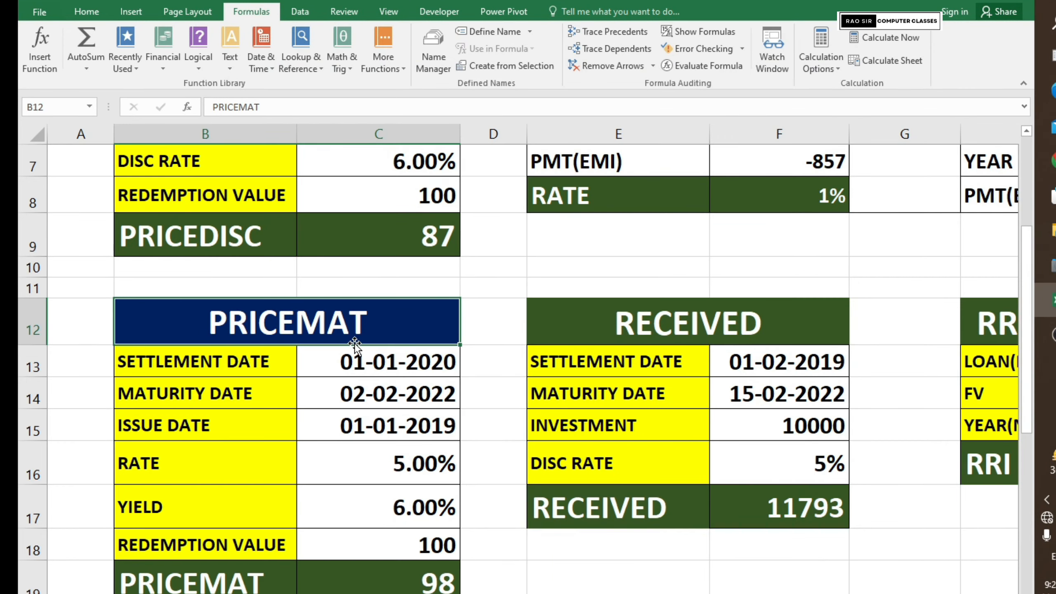
pyautogui.scroll(-1, 354, 345)
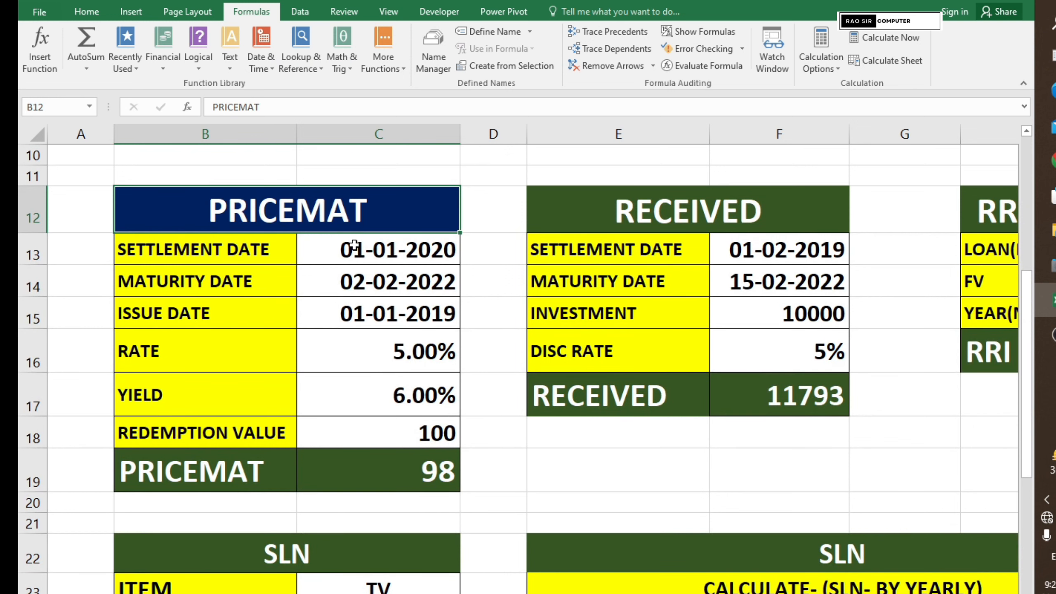
pyautogui.scroll(2, 379, 383)
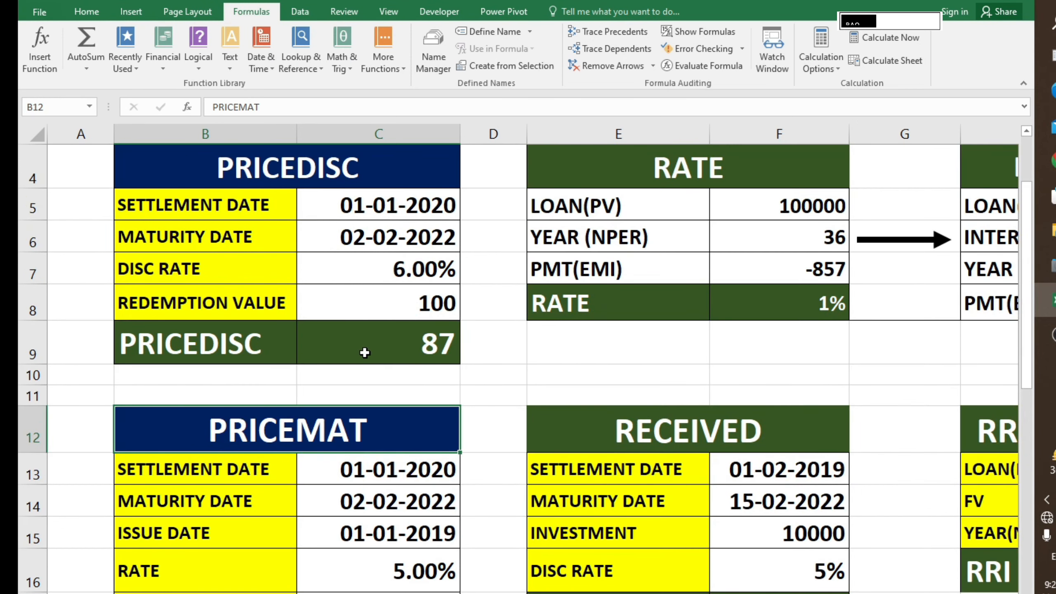
pyautogui.click(376, 273)
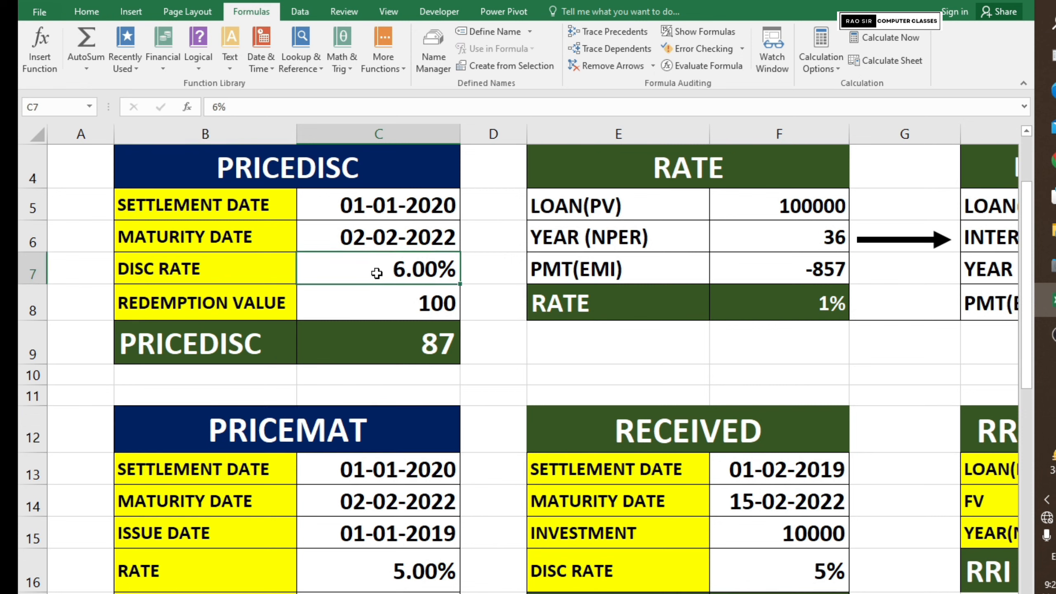
pyautogui.click(385, 337)
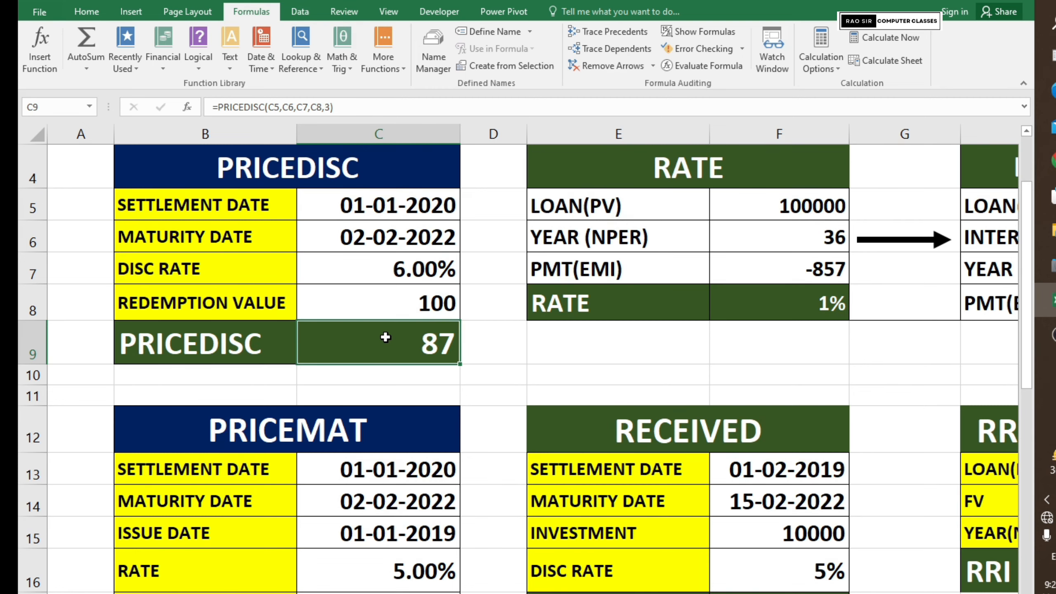
pyautogui.scroll(-1, 385, 337)
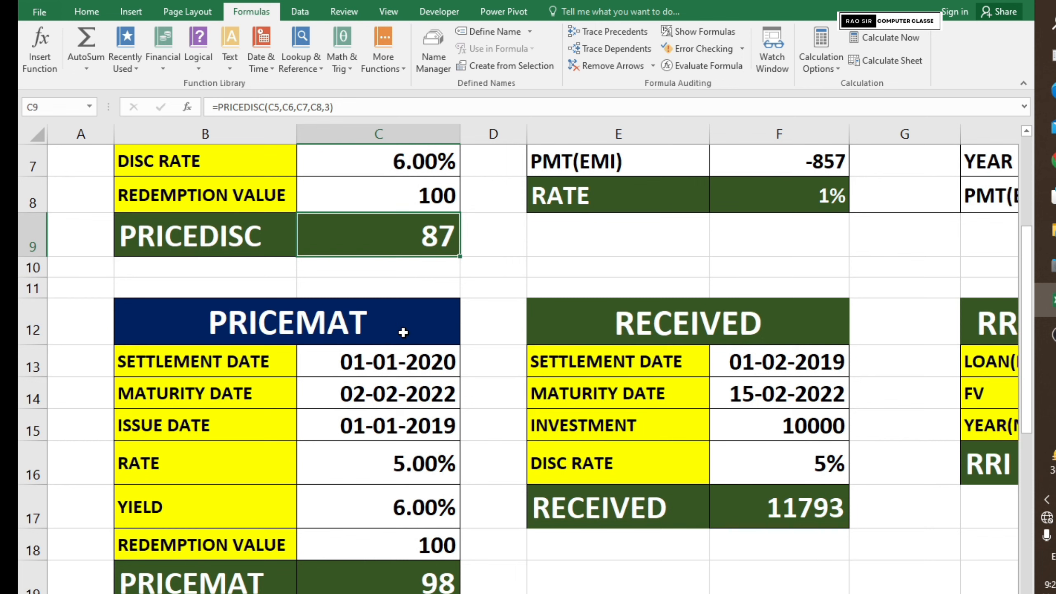
# Step: Review the PRICEMAT table's settlement date in C13 and maturity date in C14 against the PRICEDISC inputs
pyautogui.click(410, 303)
pyautogui.scroll(-1, 403, 333)
pyautogui.scroll(-1, 403, 333)
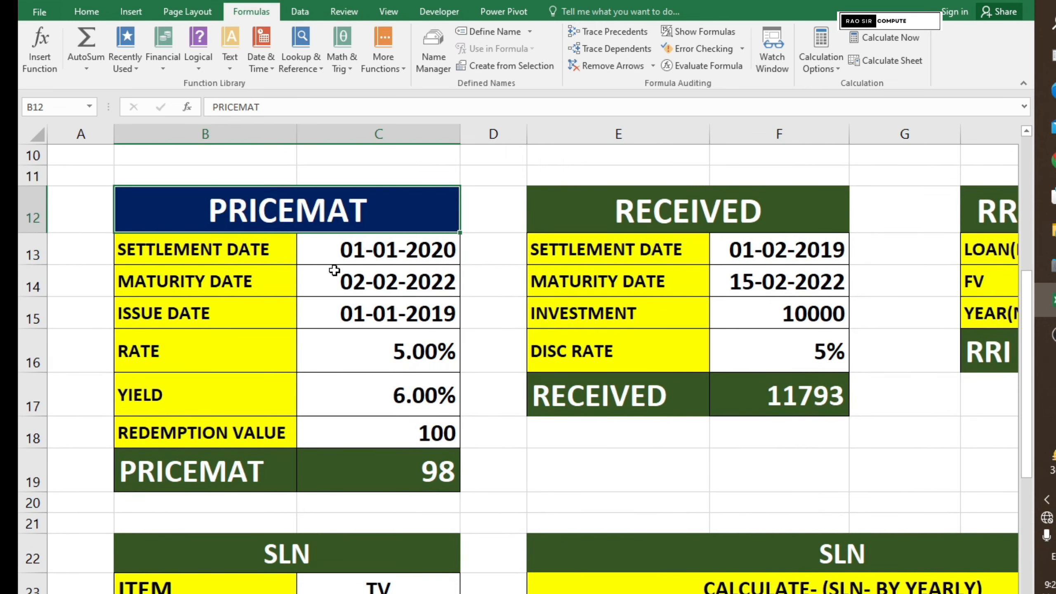
pyautogui.click(367, 257)
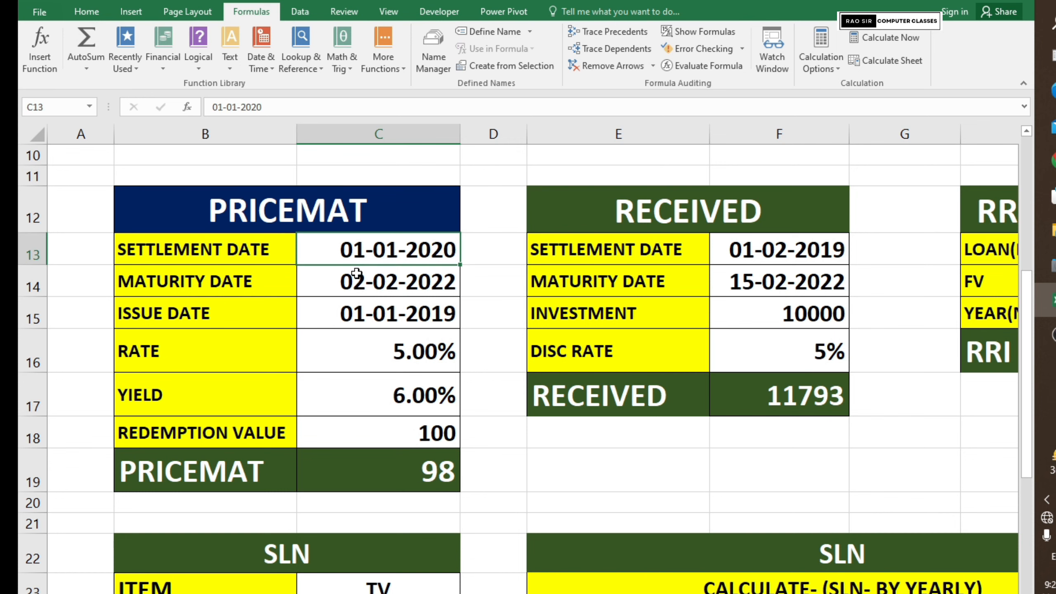
pyautogui.click(356, 278)
pyautogui.scroll(2, 356, 329)
pyautogui.scroll(-2, 355, 328)
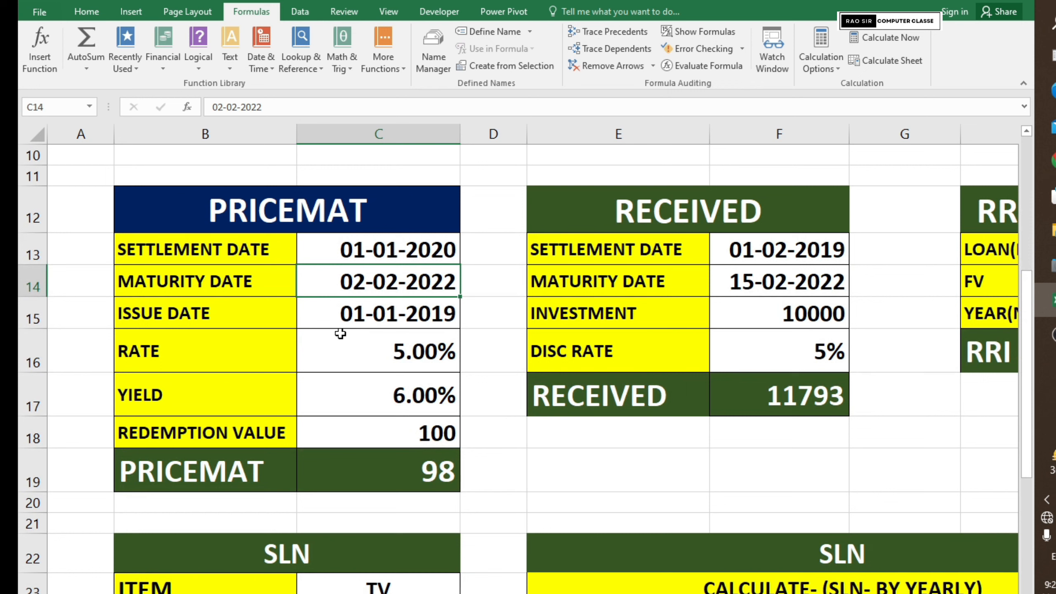
# Step: Compare the PRICEMAT formula in C19 with the PRICEDISC formula in C9
pyautogui.click(427, 467)
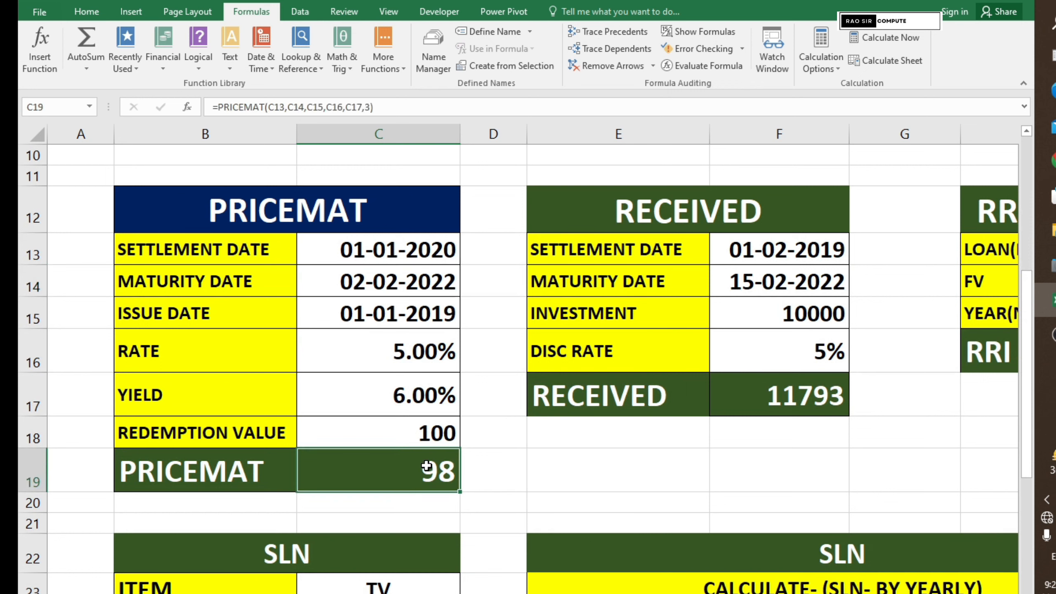
pyautogui.scroll(3, 426, 467)
pyautogui.click(429, 434)
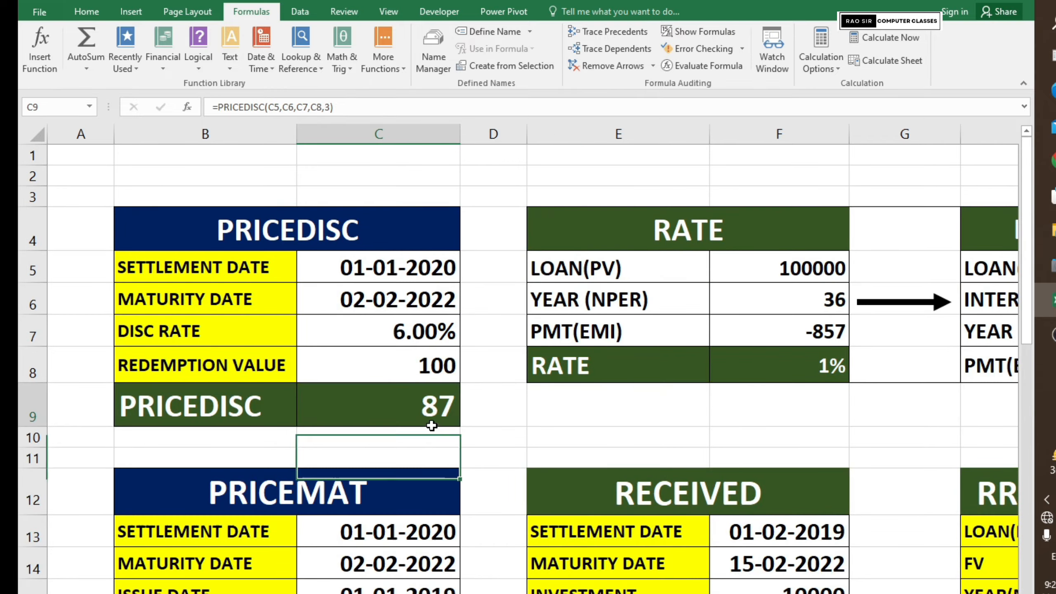
pyautogui.click(344, 417)
pyautogui.scroll(-3, 358, 416)
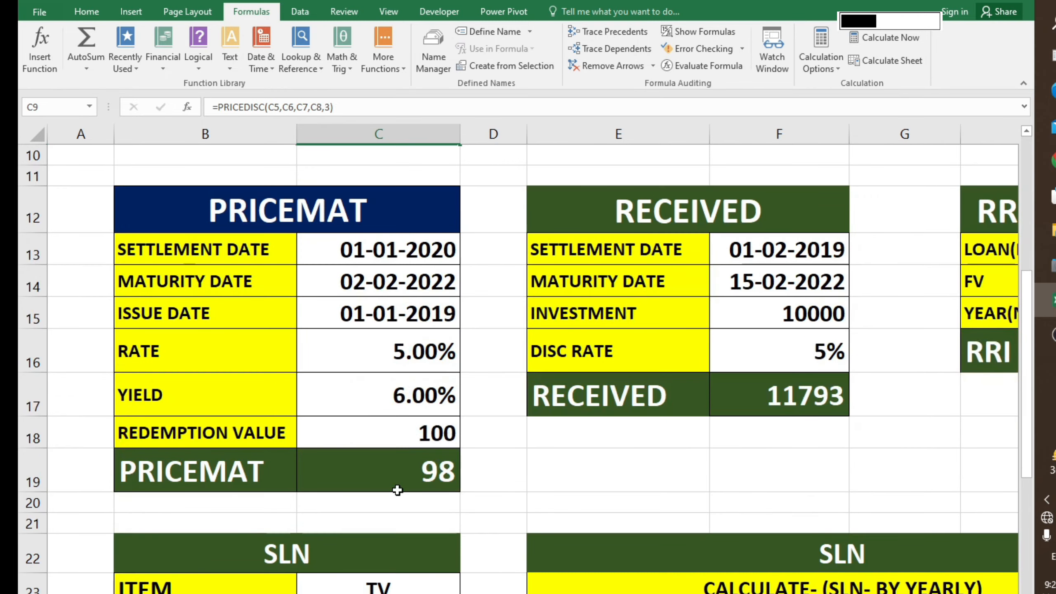
# Step: Start a new PRICEMAT formula in the PRICEMAT table's result cell C19
pyautogui.click(400, 469)
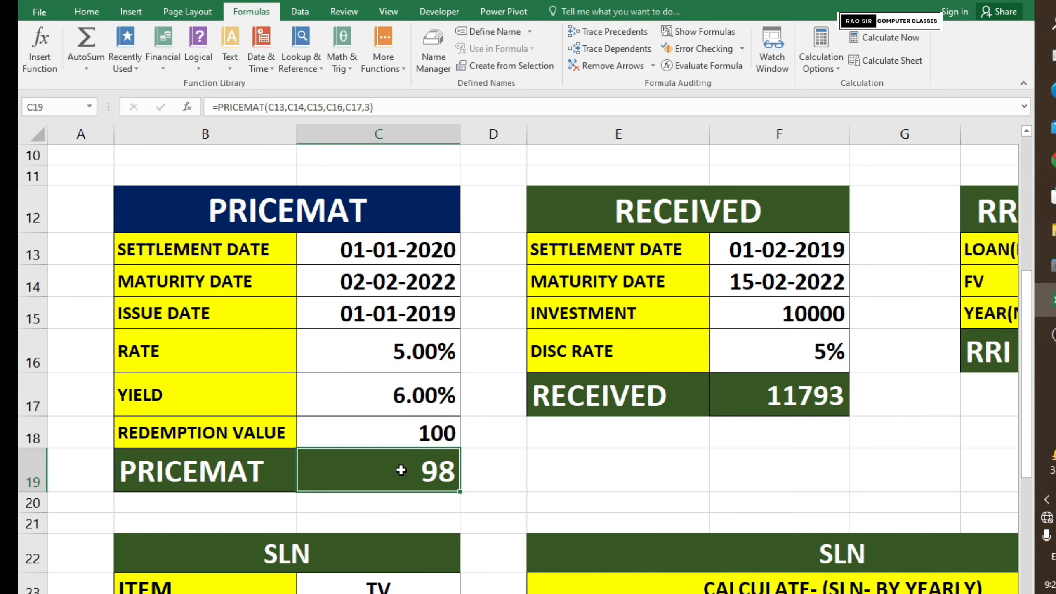
pyautogui.scroll(2, 483, 432)
pyautogui.scroll(-2, 462, 430)
pyautogui.scroll(-1, 426, 478)
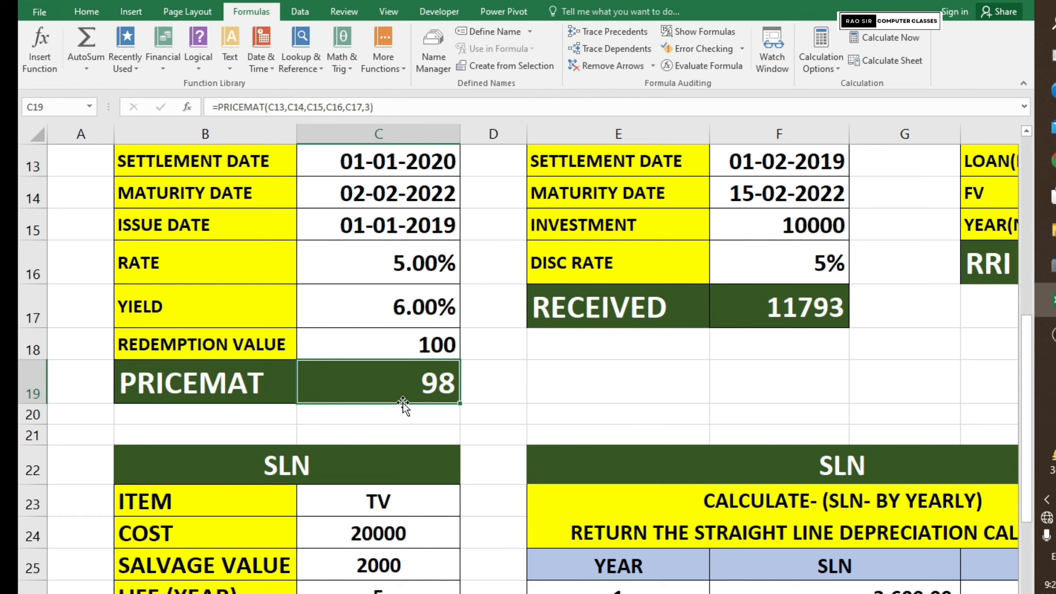
pyautogui.write('=')
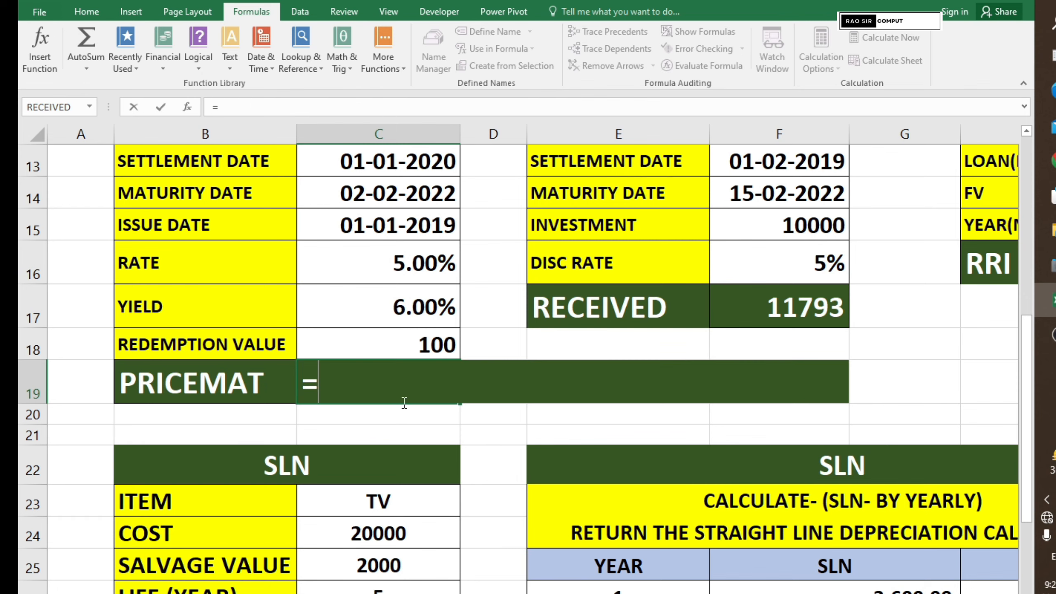
pyautogui.write('PRICE')
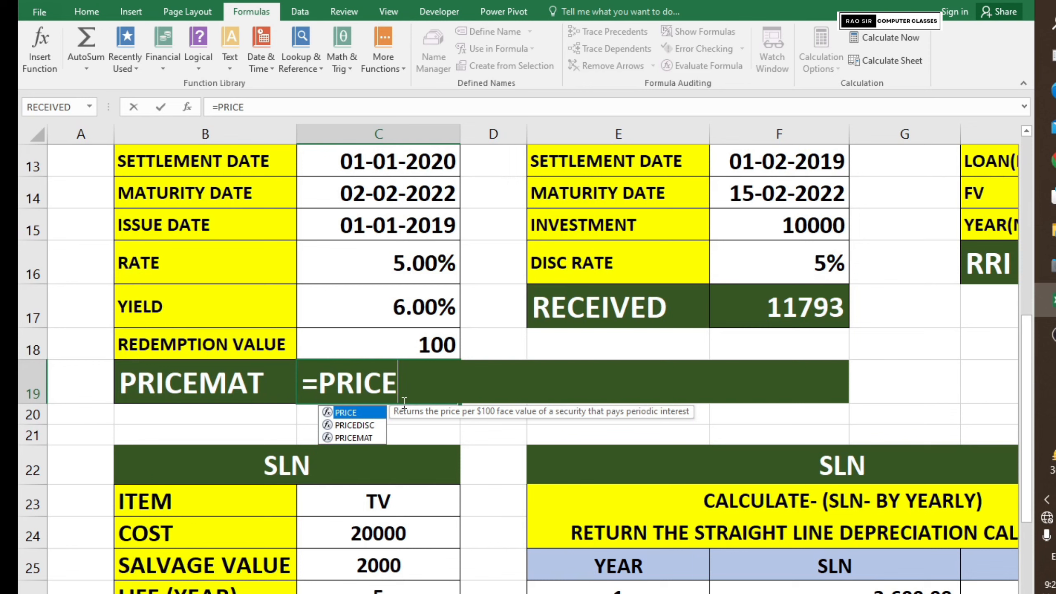
pyautogui.press('Down')
pyautogui.press('Down')
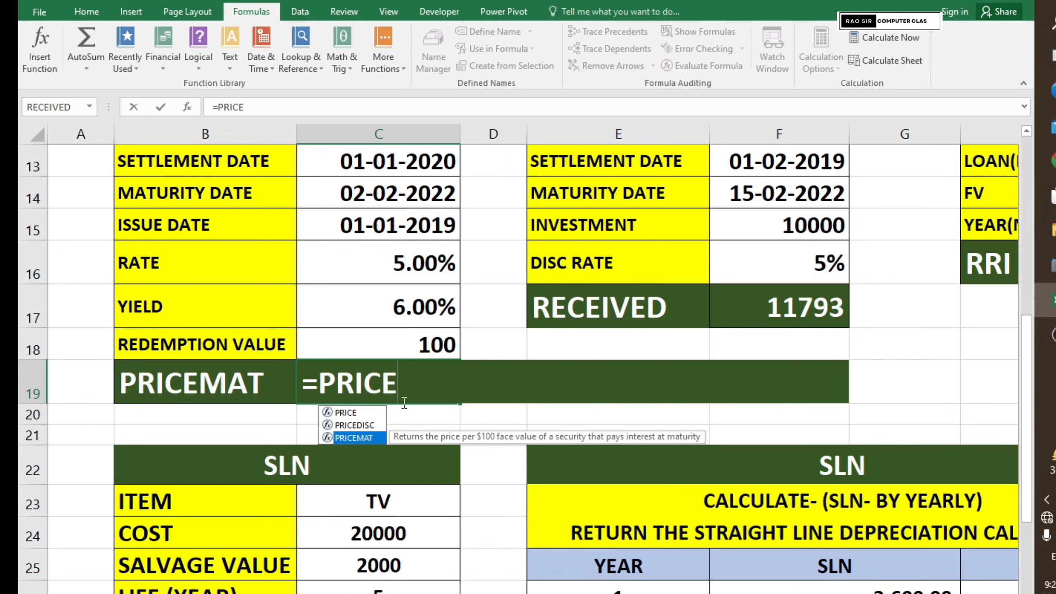
pyautogui.write('MA')
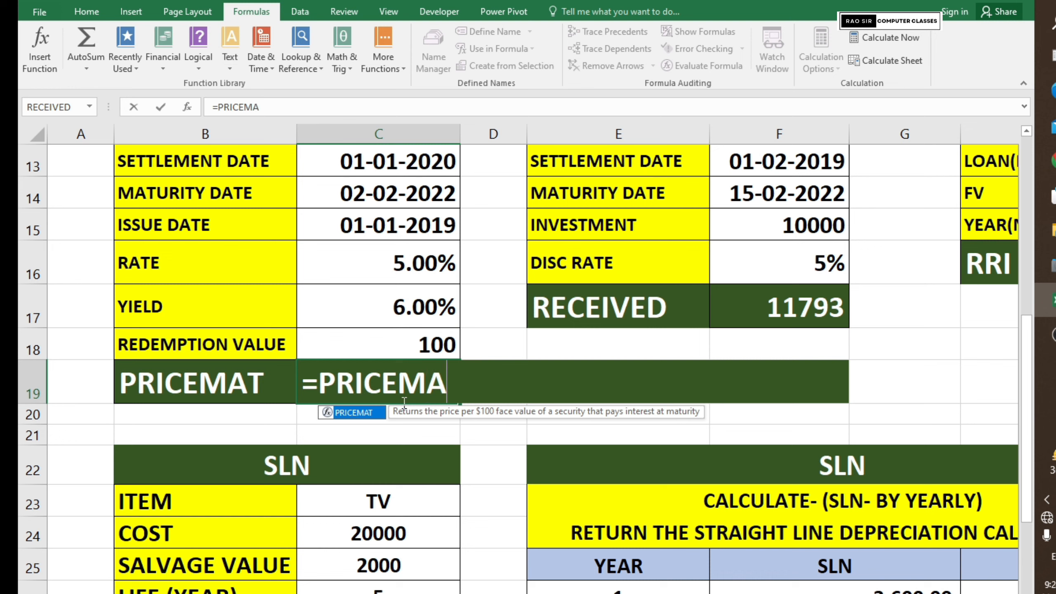
pyautogui.write('T')
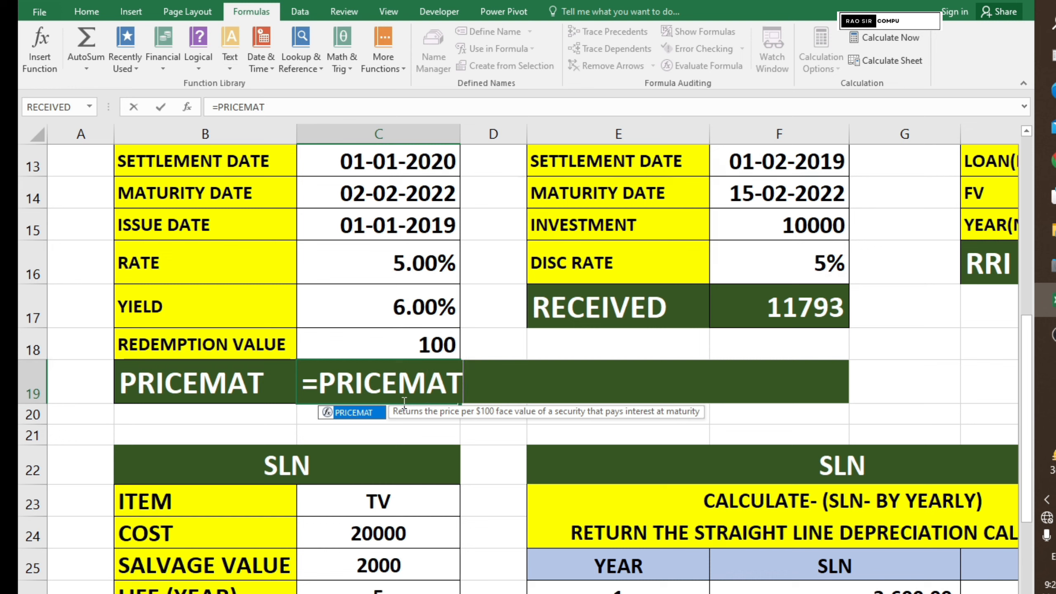
pyautogui.write('(')
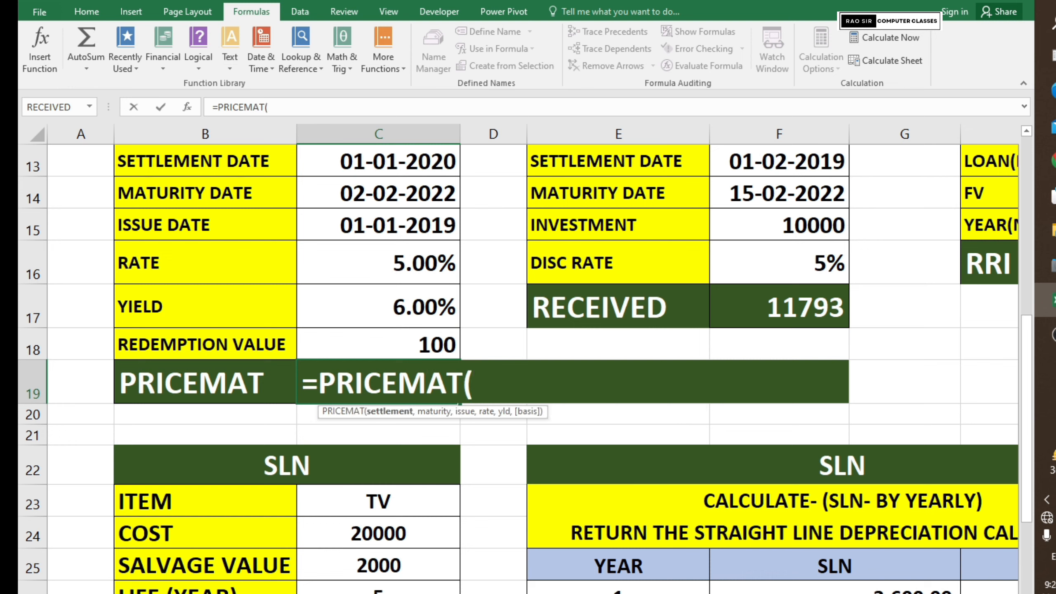
# Step: Supply the PRICEMAT formula's settlement, maturity and issue arguments with C13, C14 and C15
pyautogui.scroll(1, 448, 288)
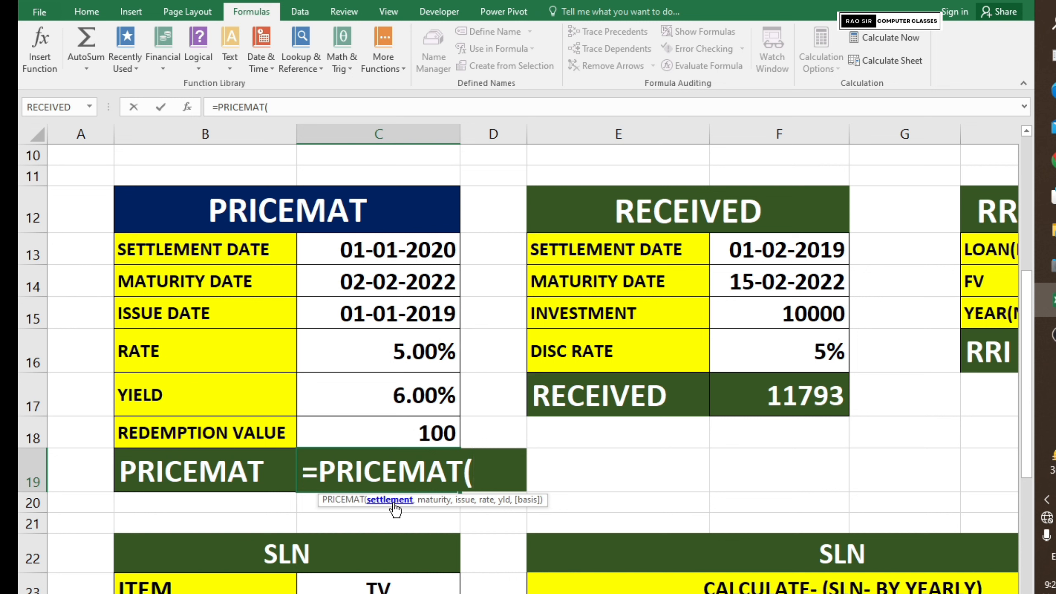
pyautogui.click(394, 256)
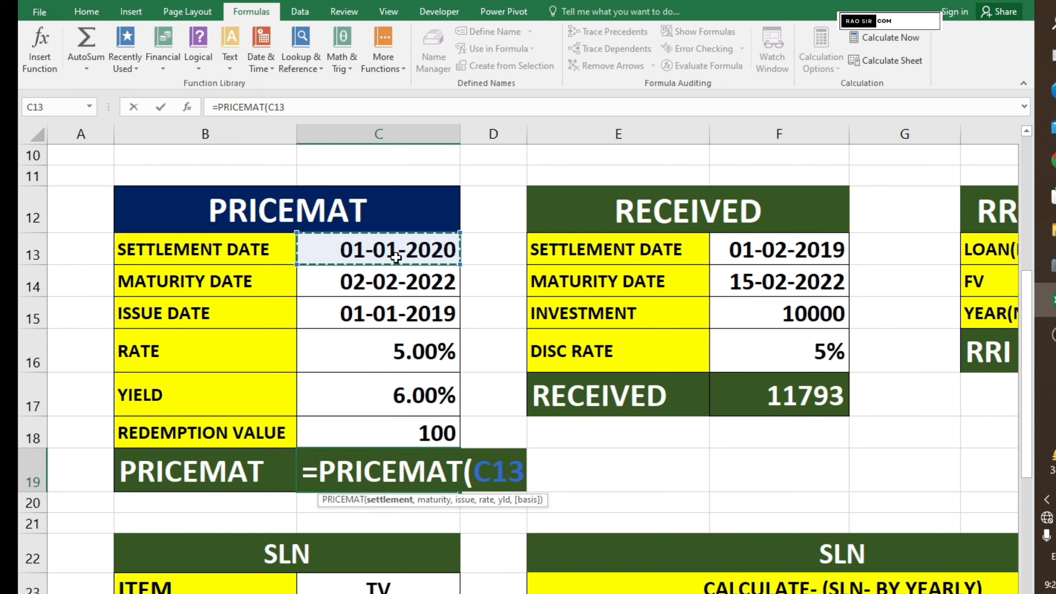
pyautogui.write(',')
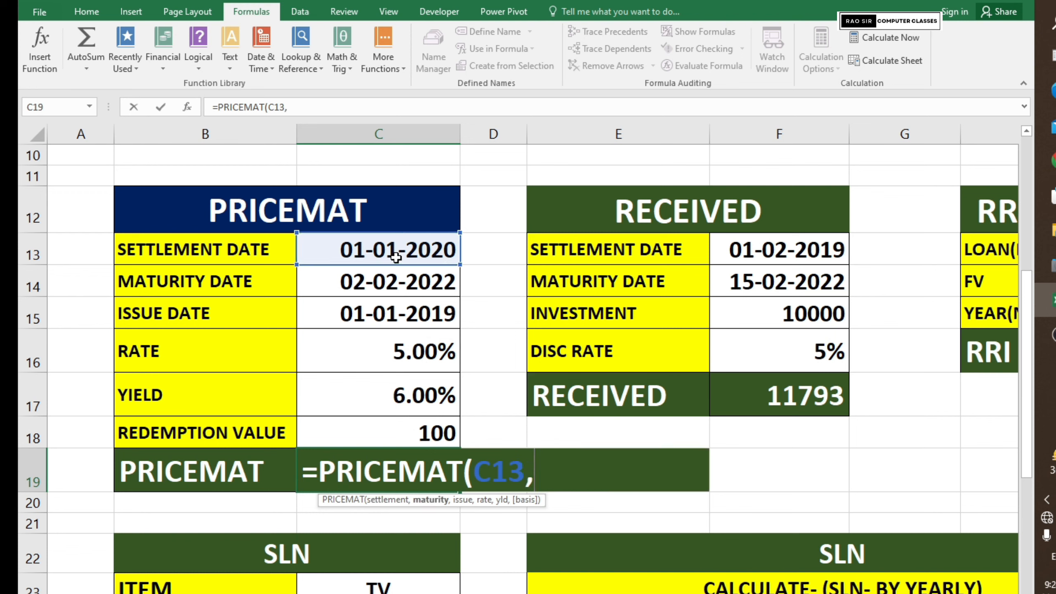
pyautogui.click(373, 279)
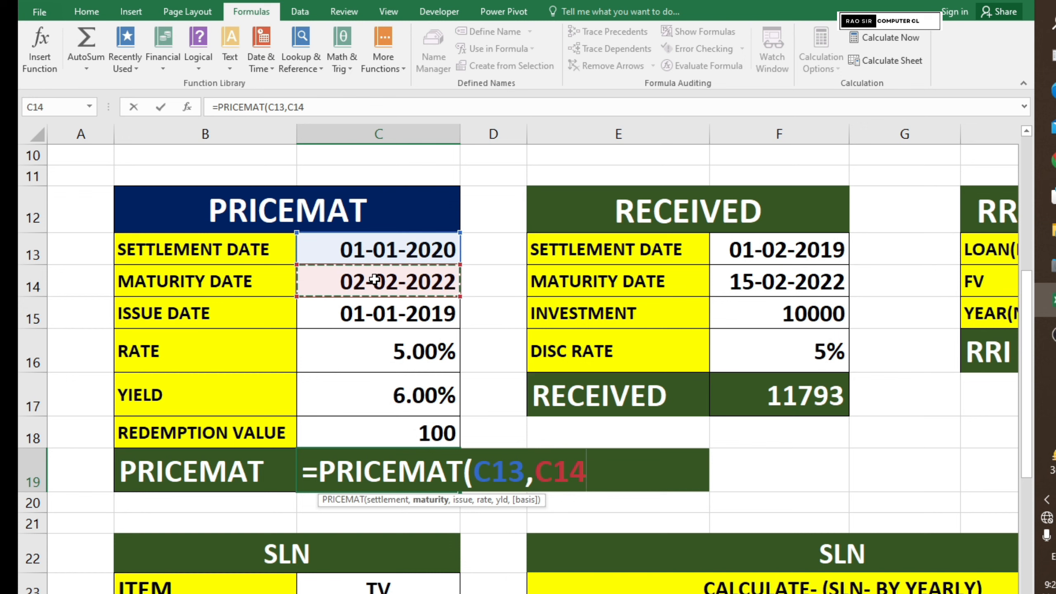
pyautogui.write(',')
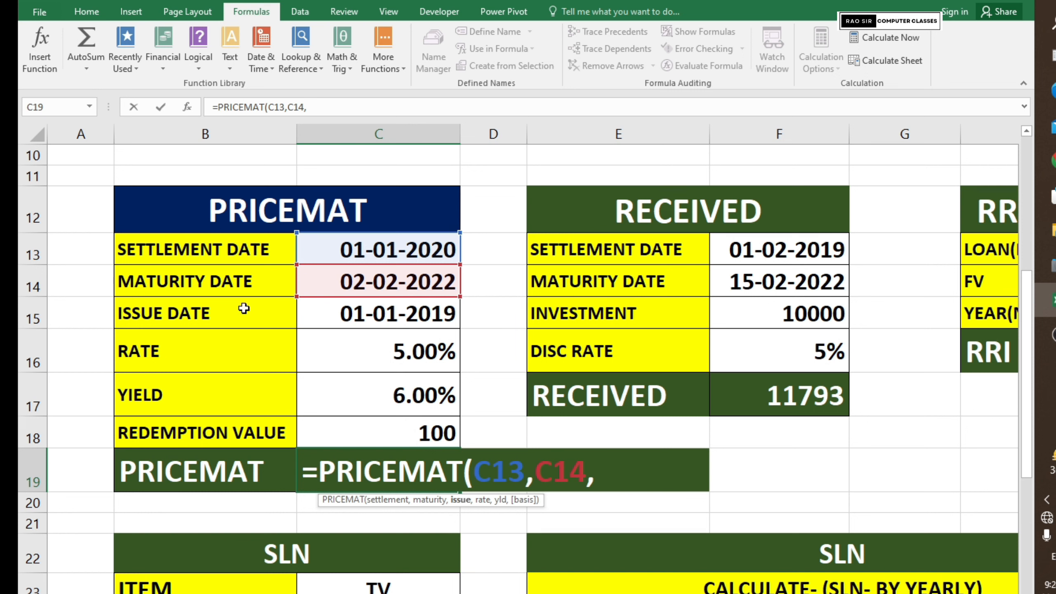
pyautogui.click(336, 314)
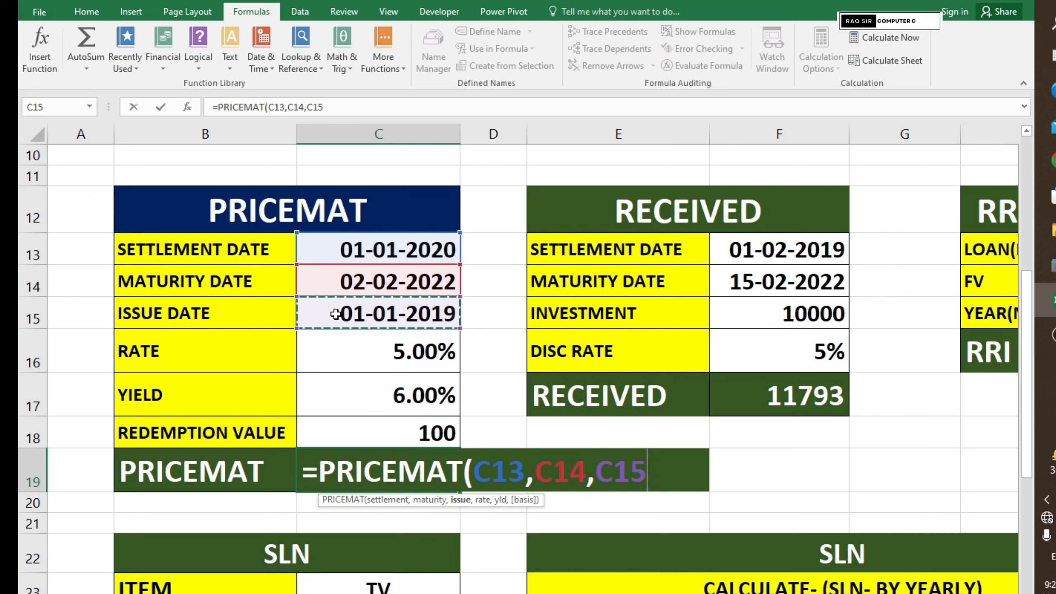
pyautogui.write(',')
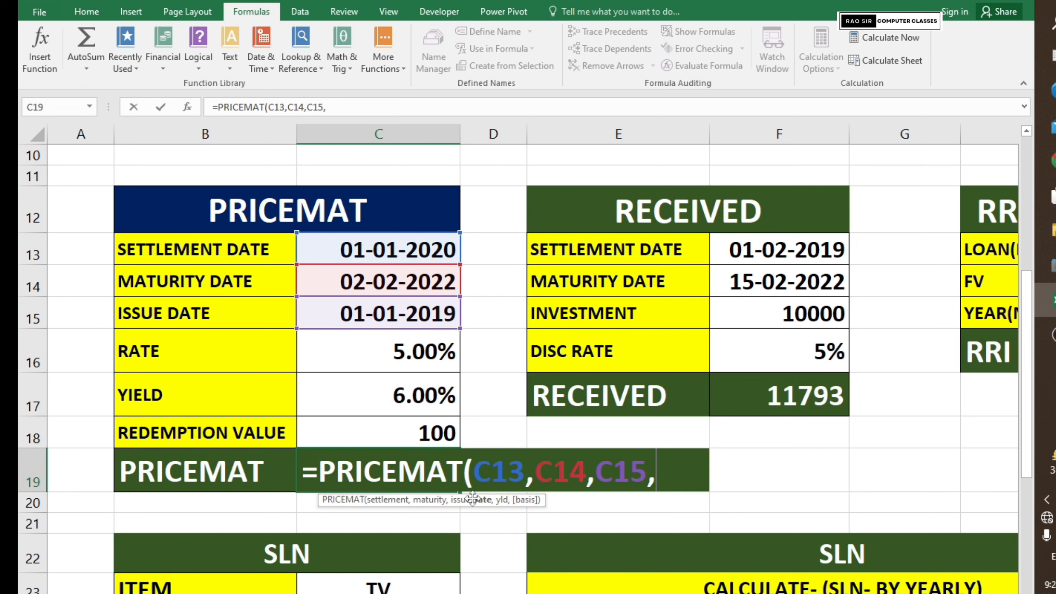
# Step: Complete the C19 formula with rate C16, yield C17 and basis 3 (Actual/365), and check the result
pyautogui.click(365, 347)
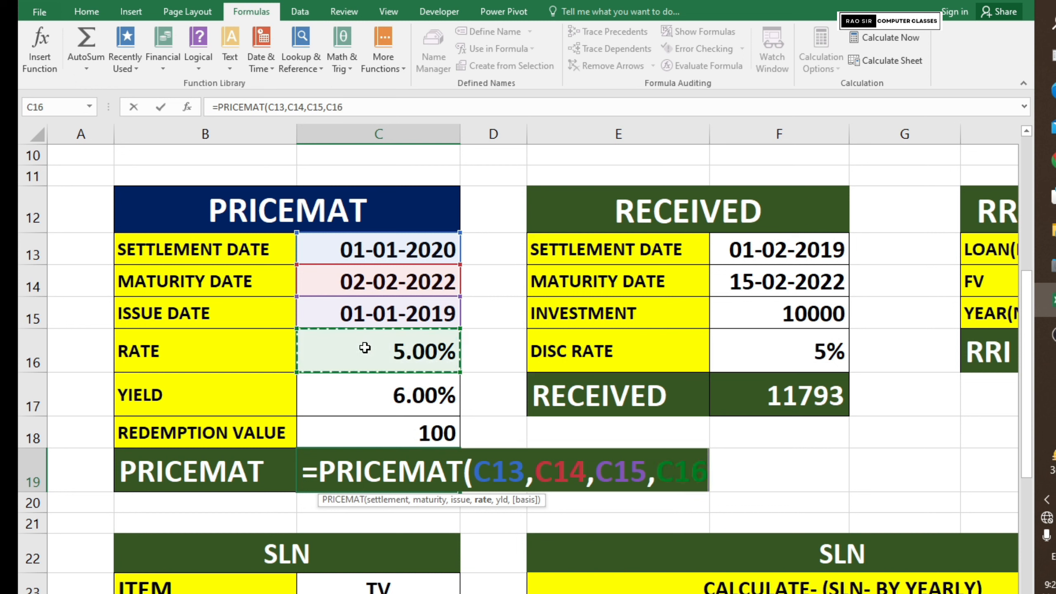
pyautogui.write(',')
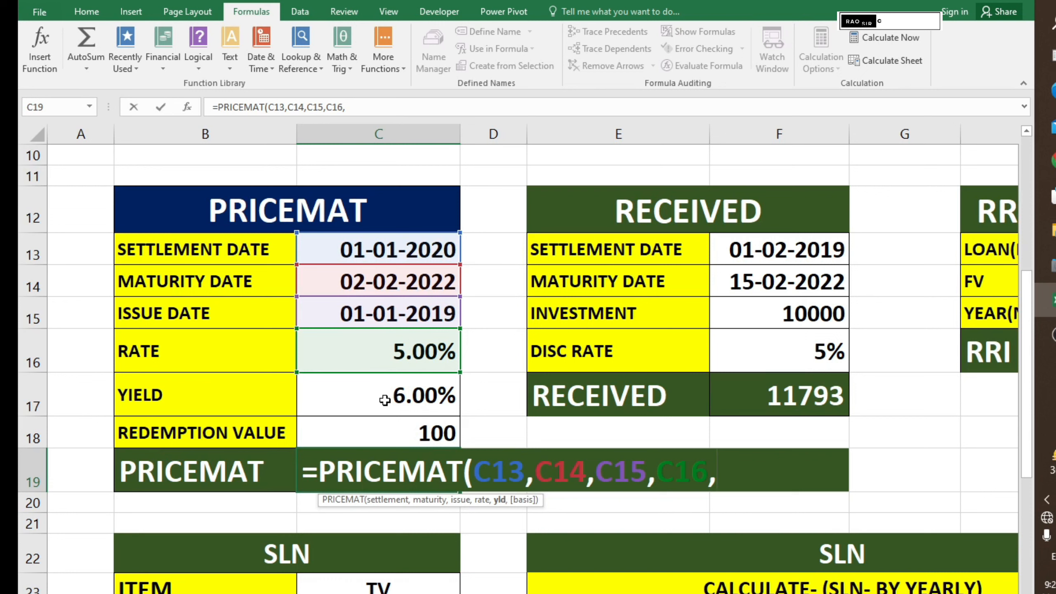
pyautogui.click(385, 400)
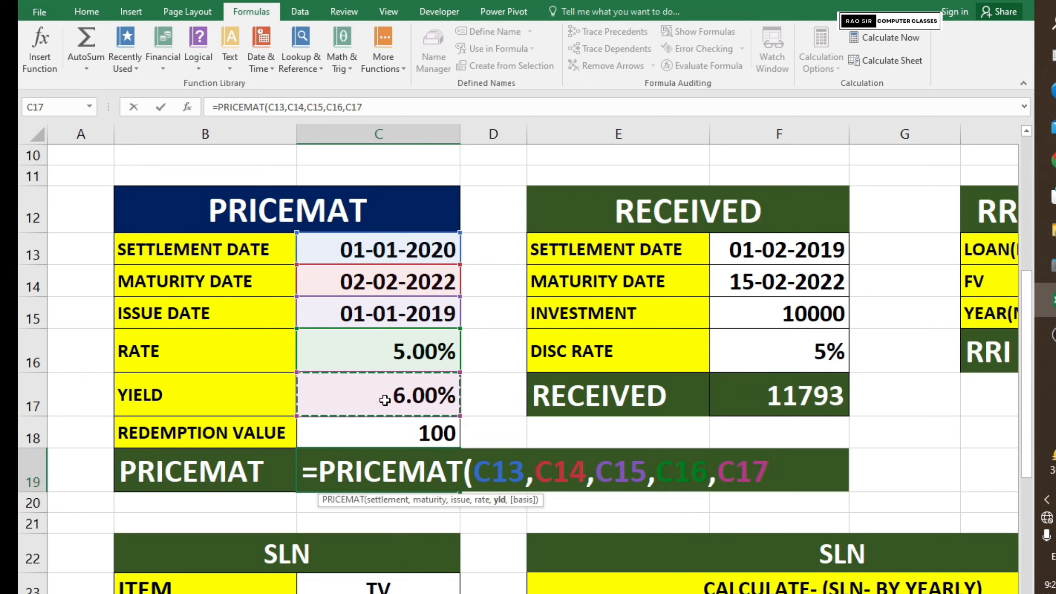
pyautogui.write(',')
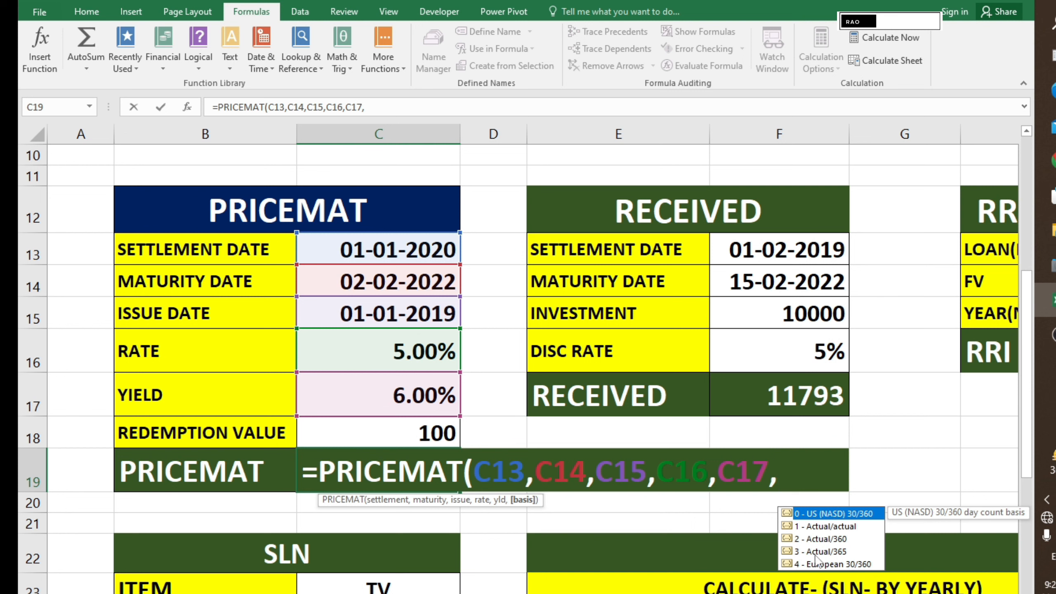
pyautogui.write('3)')
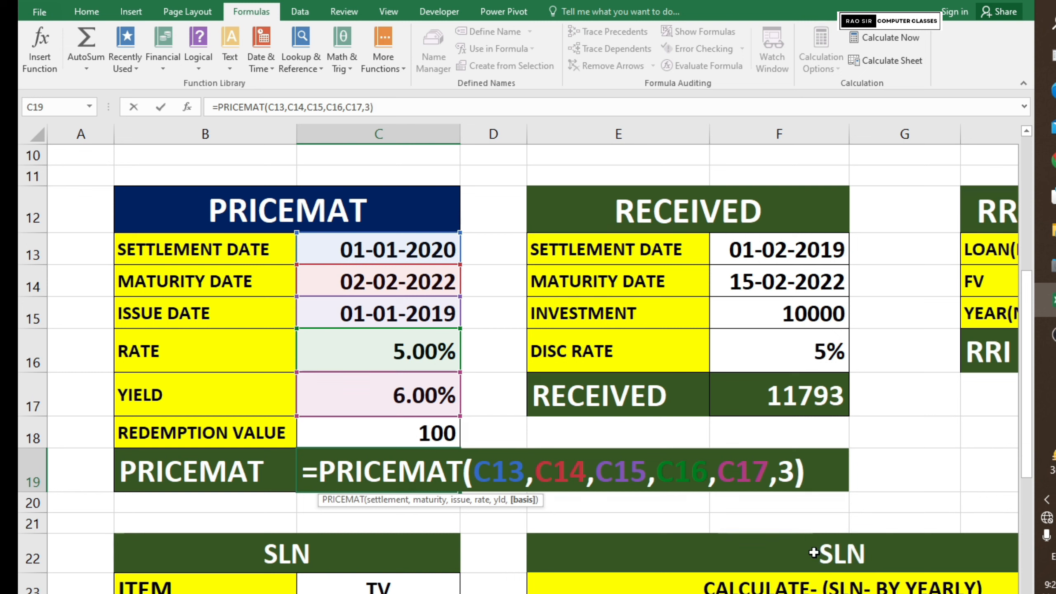
pyautogui.press('Return')
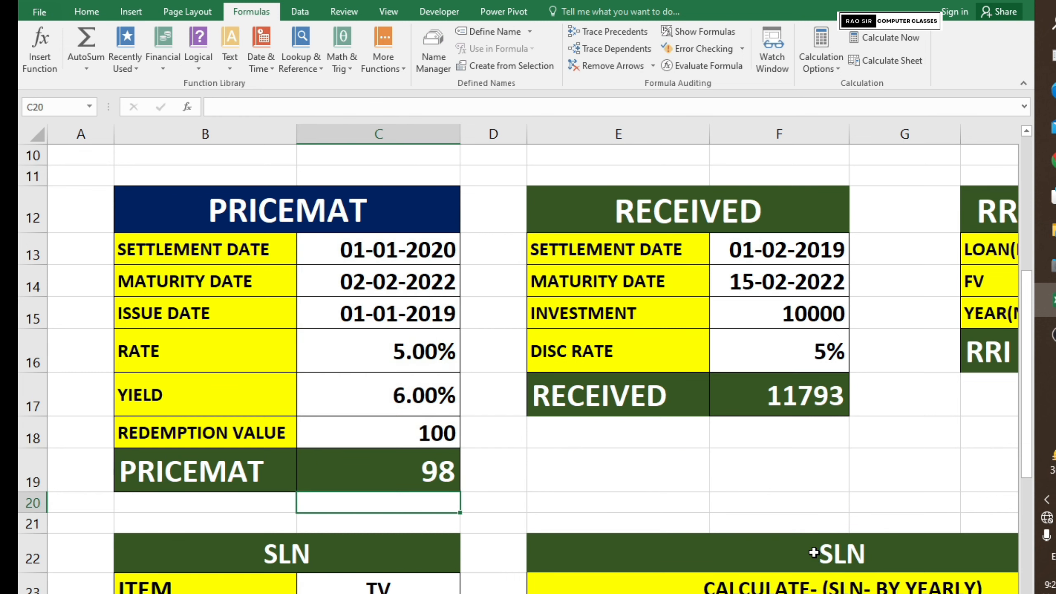
pyautogui.click(383, 465)
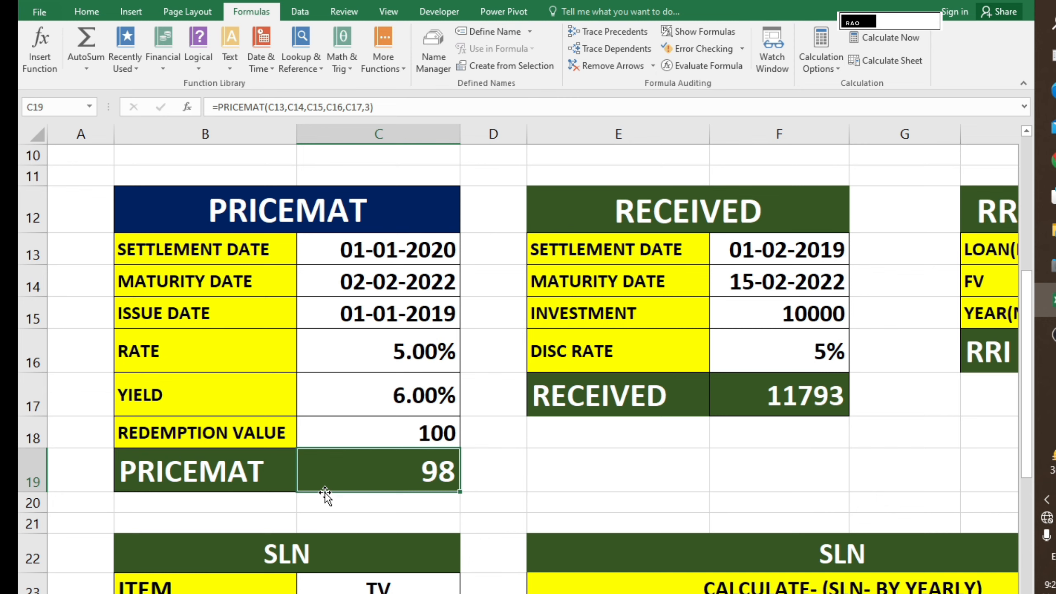
# Step: Set the PRICEDISC table's discount rate in C7 to 5% and compare the PRICEDISC and PRICEMAT tables
pyautogui.scroll(2, 325, 495)
pyautogui.scroll(-3, 326, 495)
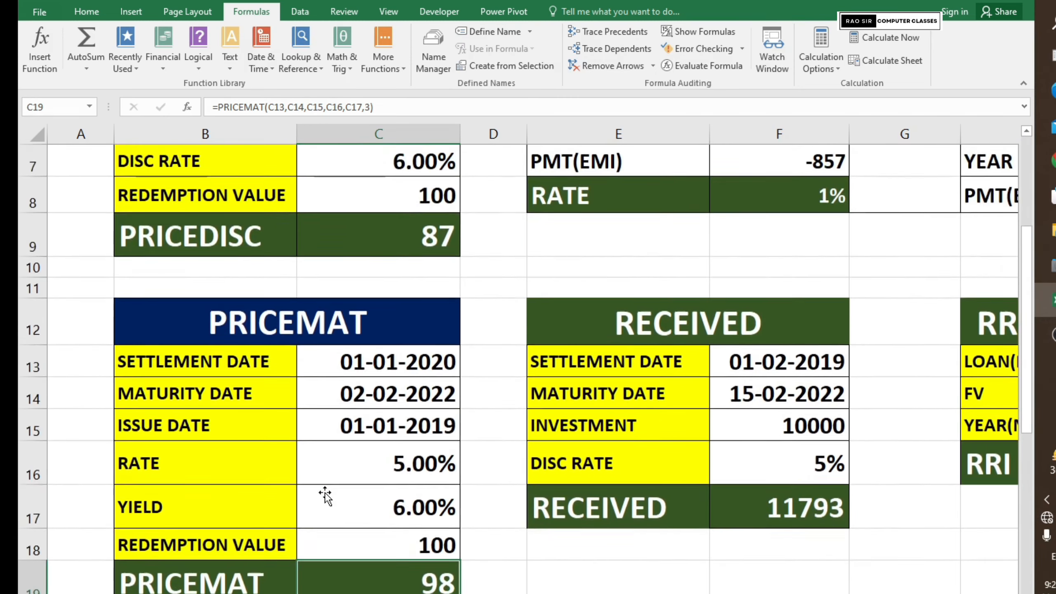
pyautogui.scroll(2, 325, 495)
pyautogui.scroll(1, 358, 262)
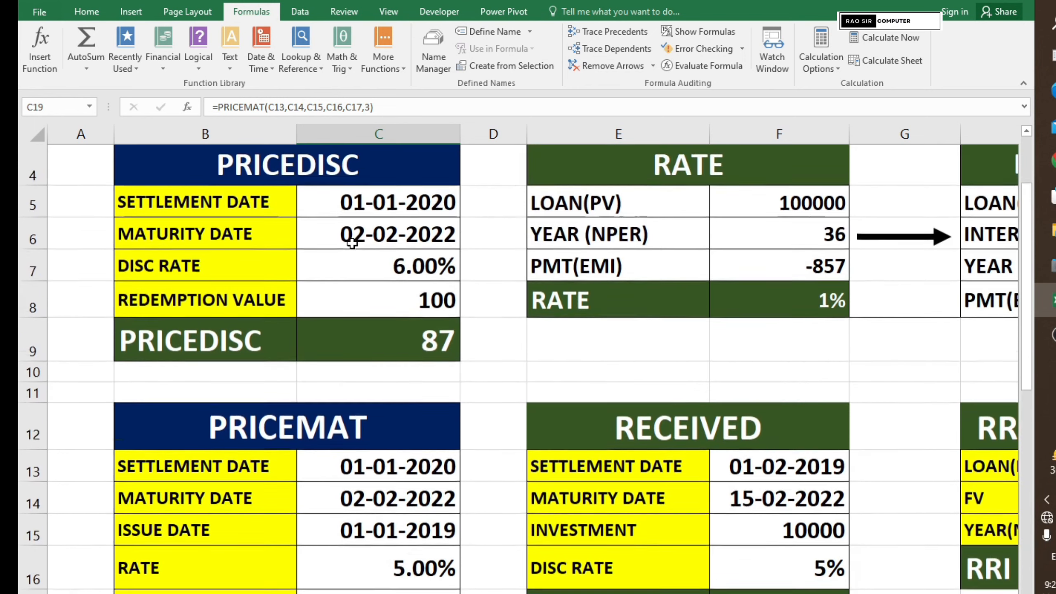
pyautogui.click(407, 271)
pyautogui.write('5')
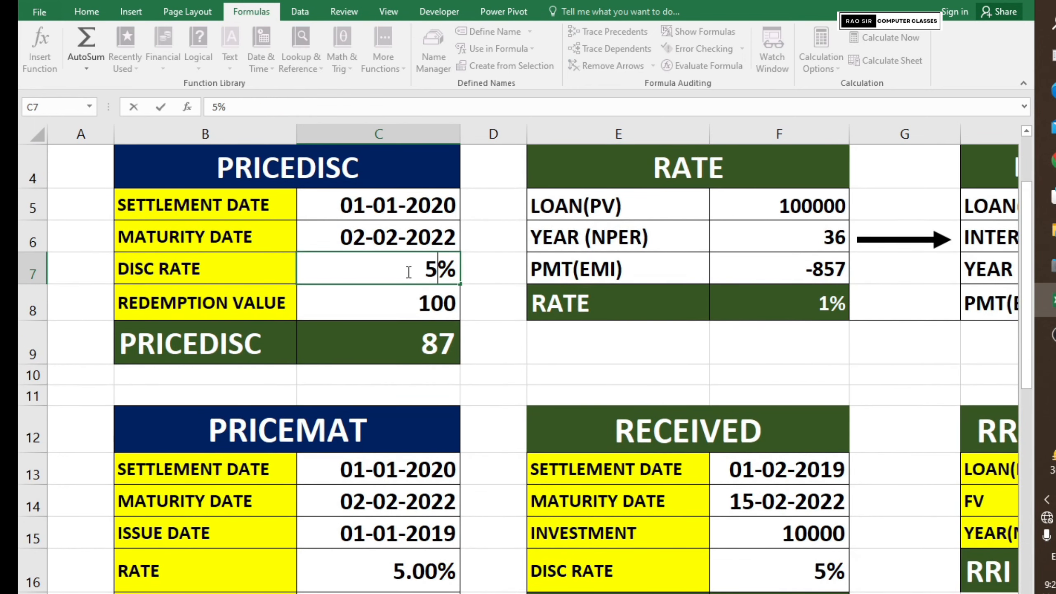
pyautogui.press('Return')
pyautogui.scroll(-2, 397, 328)
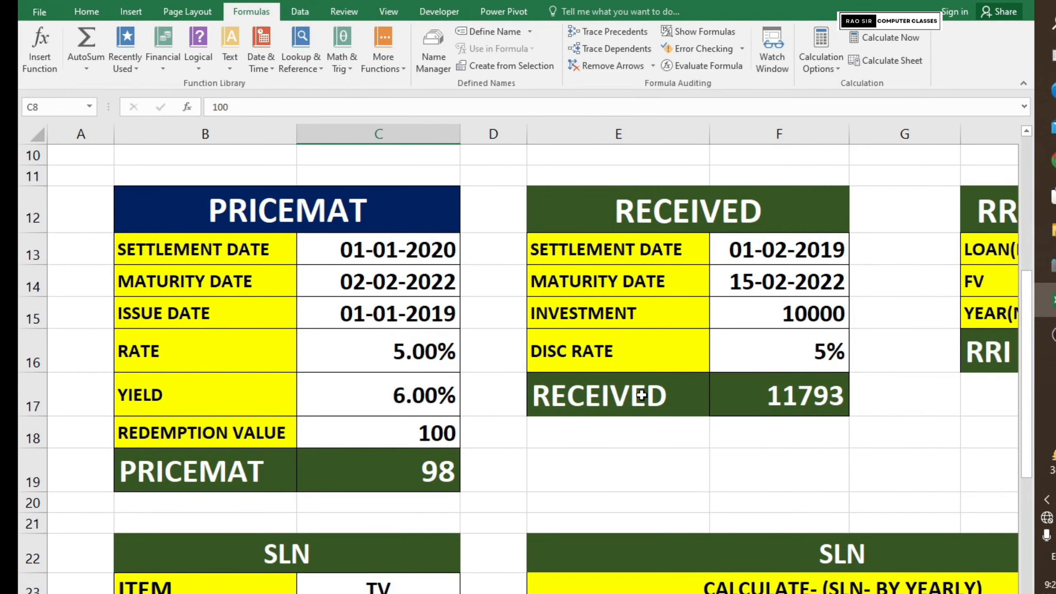
pyautogui.scroll(3, 641, 395)
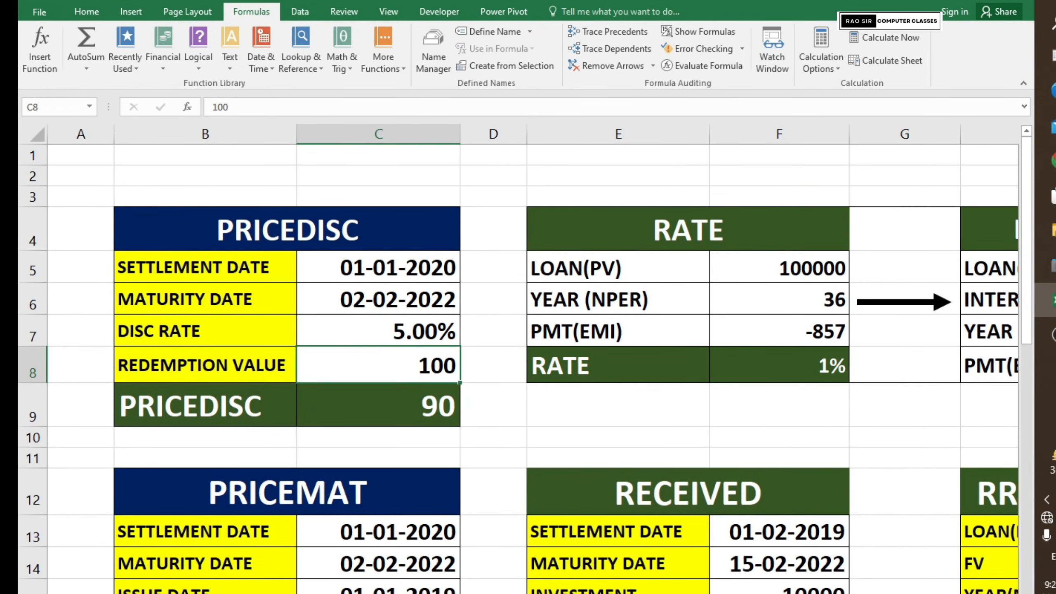
pyautogui.moveTo(274, 229); pyautogui.dragTo(279, 472)
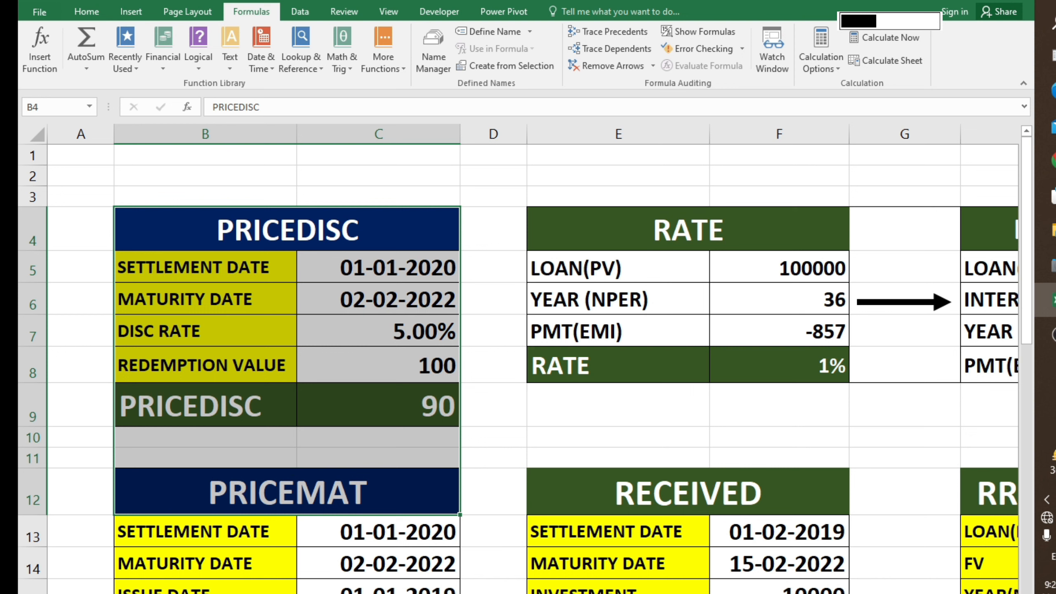
# Step: Look over the RATE table in E4:F8 alongside the LOAN CALCULATION table in H4:I8
pyautogui.hscroll(4, 384, 398)
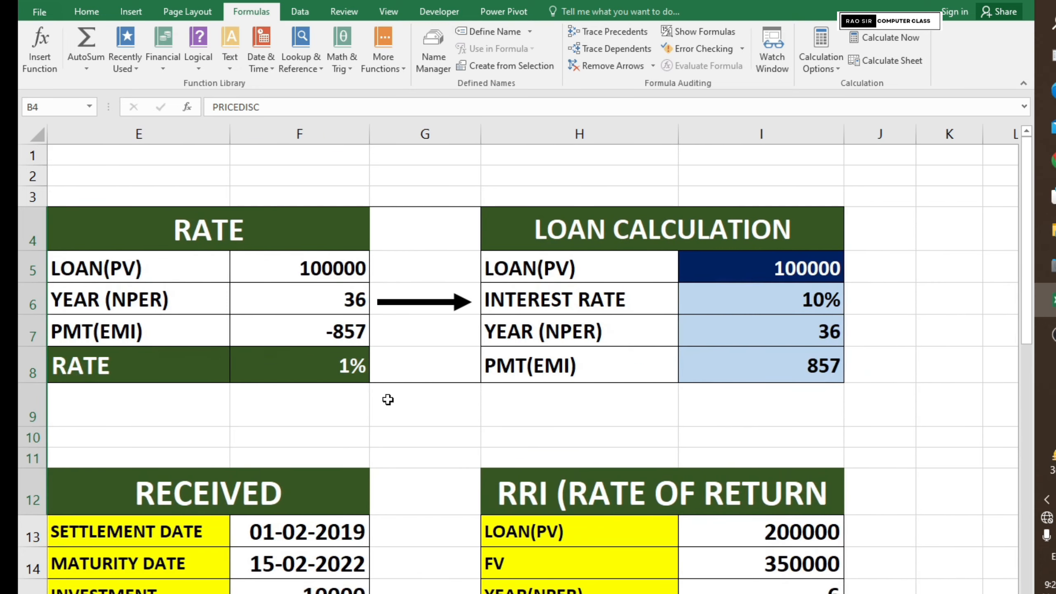
pyautogui.hscroll(-1, 212, 353)
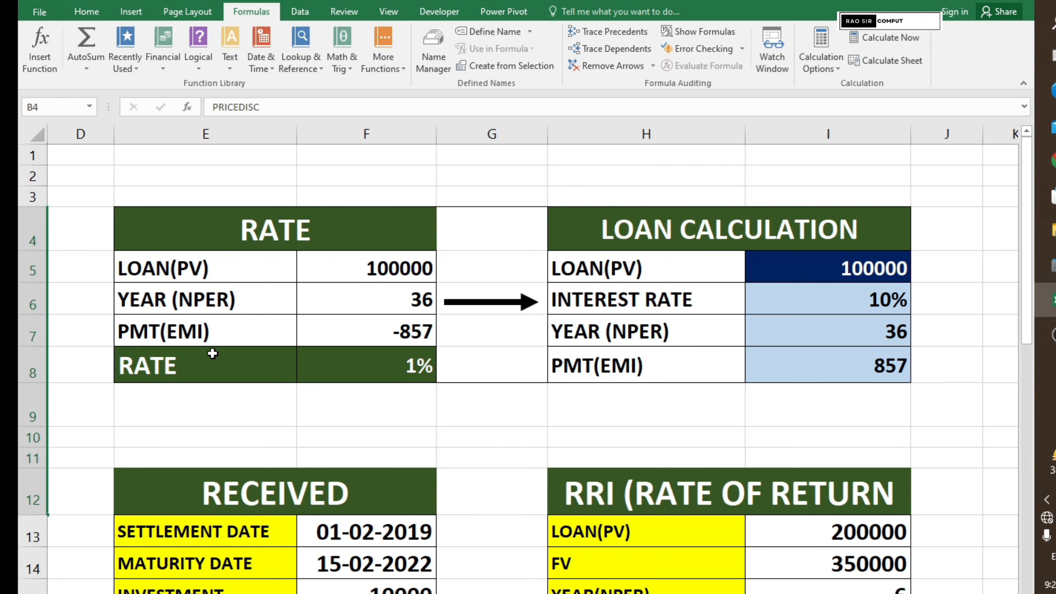
pyautogui.moveTo(241, 230)
pyautogui.mouseDown()
pyautogui.moveTo(347, 279)
pyautogui.moveTo(724, 370)
pyautogui.moveTo(661, 360)
pyautogui.mouseUp()
pyautogui.click(478, 401)
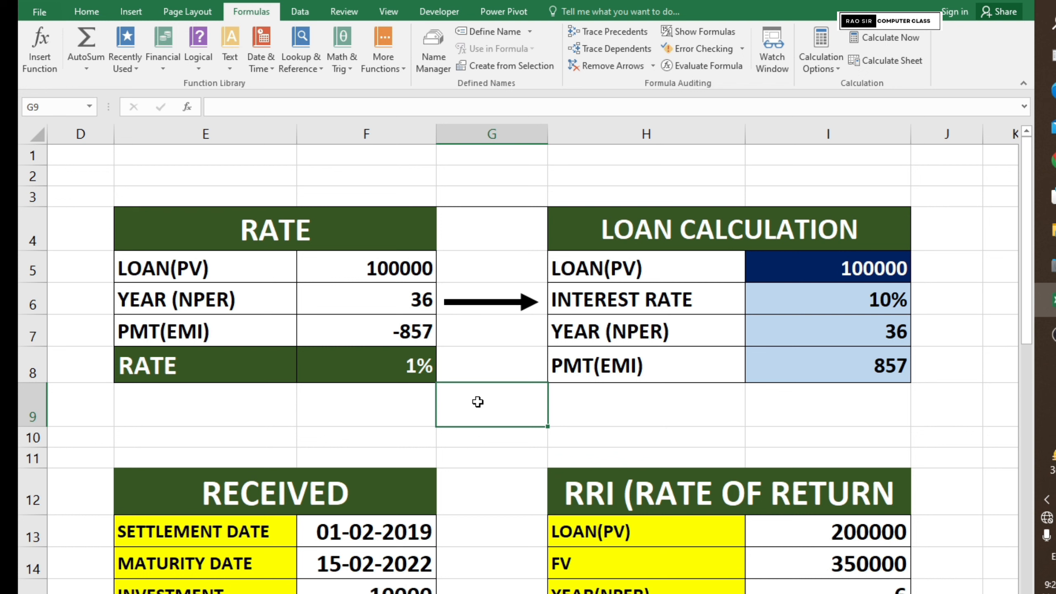
# Step: Review the RATE table's loan amount in F5, number of periods in F6 and payment in F7
pyautogui.click(280, 235)
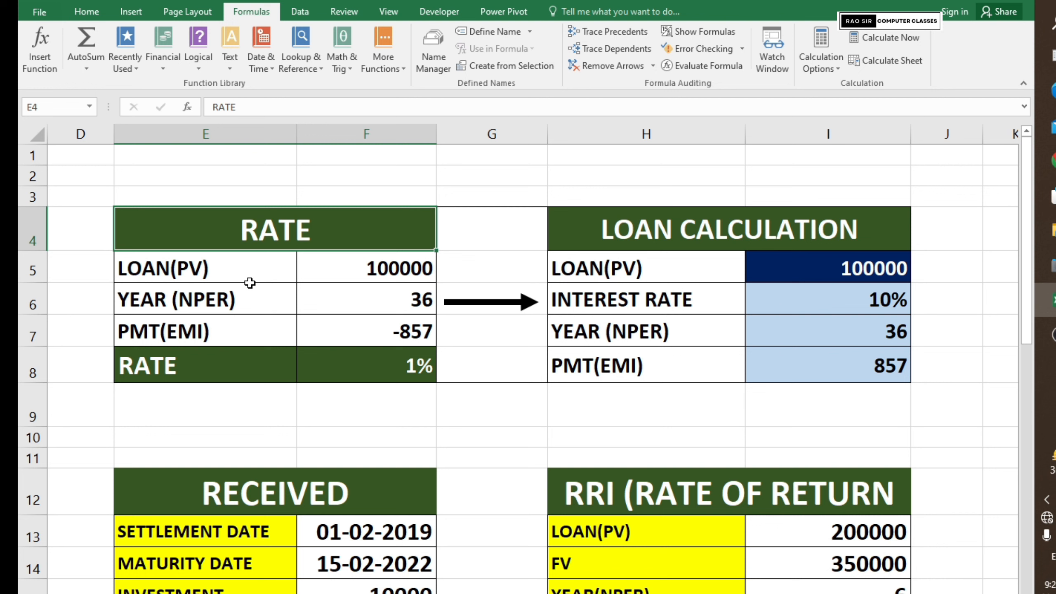
pyautogui.click(335, 264)
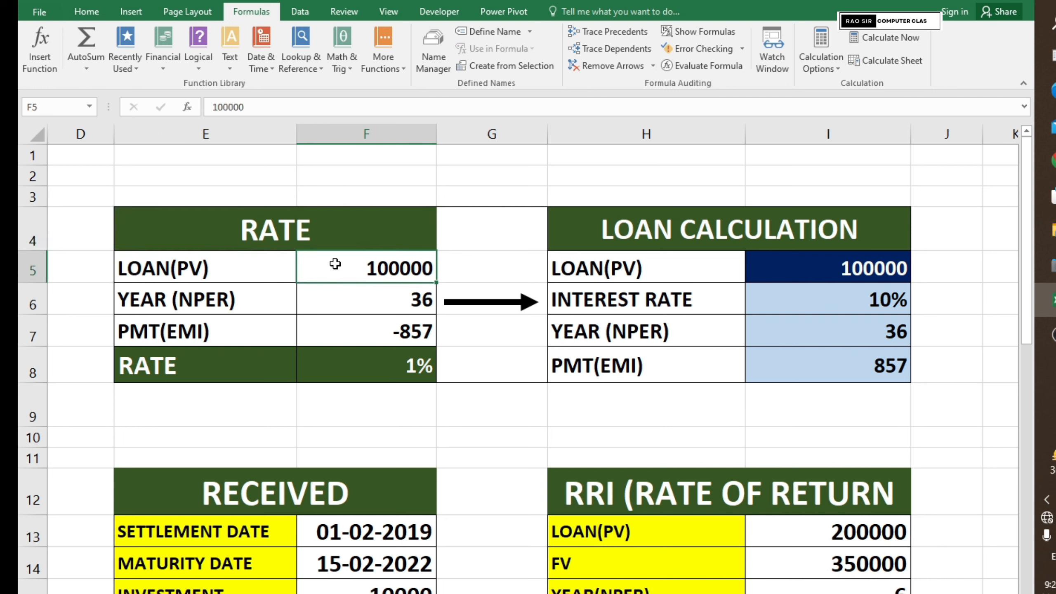
pyautogui.click(351, 309)
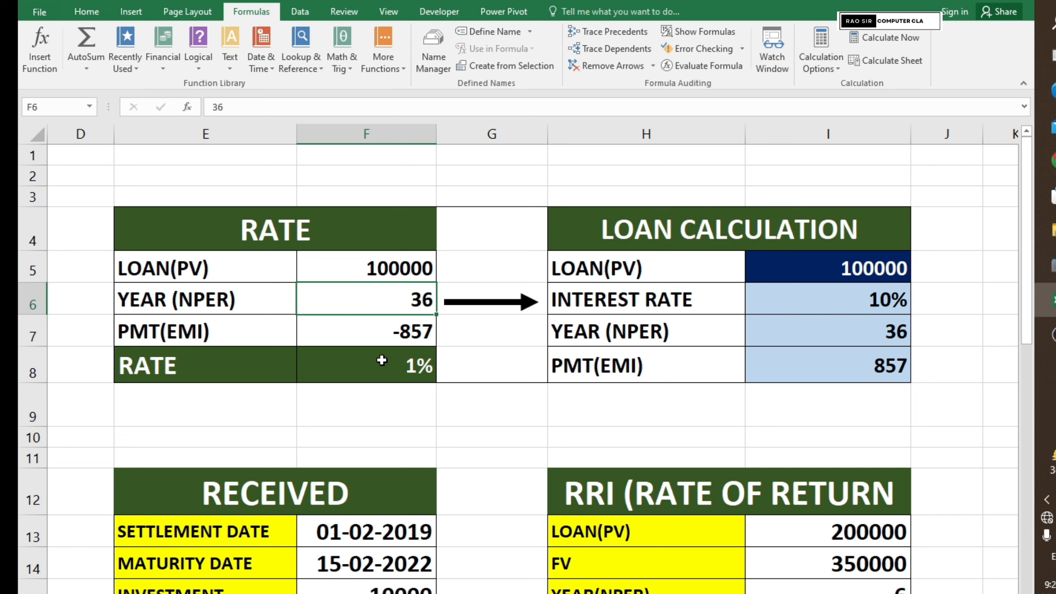
pyautogui.click(369, 339)
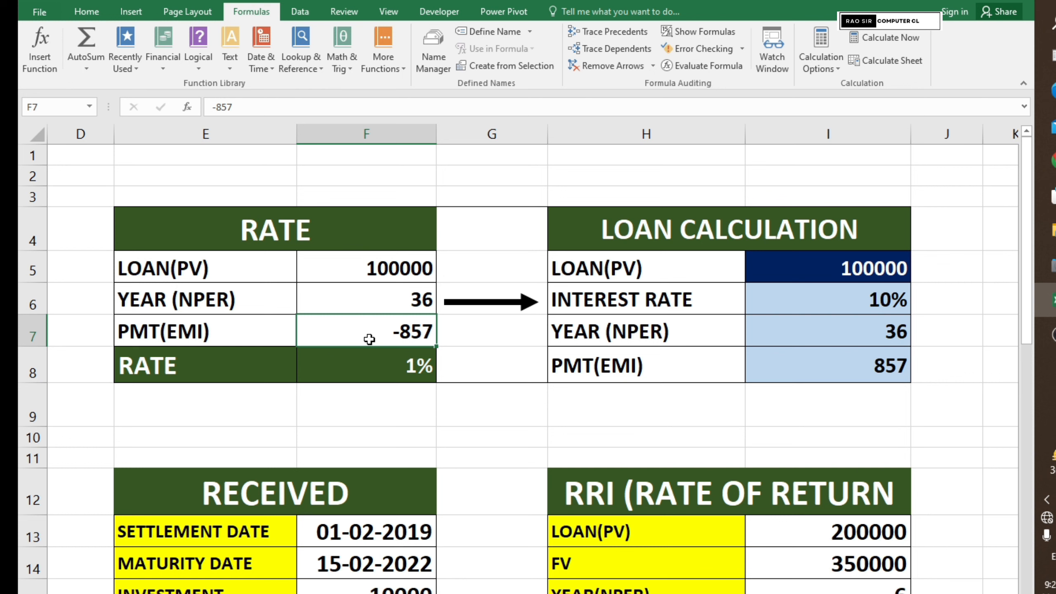
# Step: Review the RATE table's inputs in F5, F6 and F7 and the rate formula in F8
pyautogui.click(378, 269)
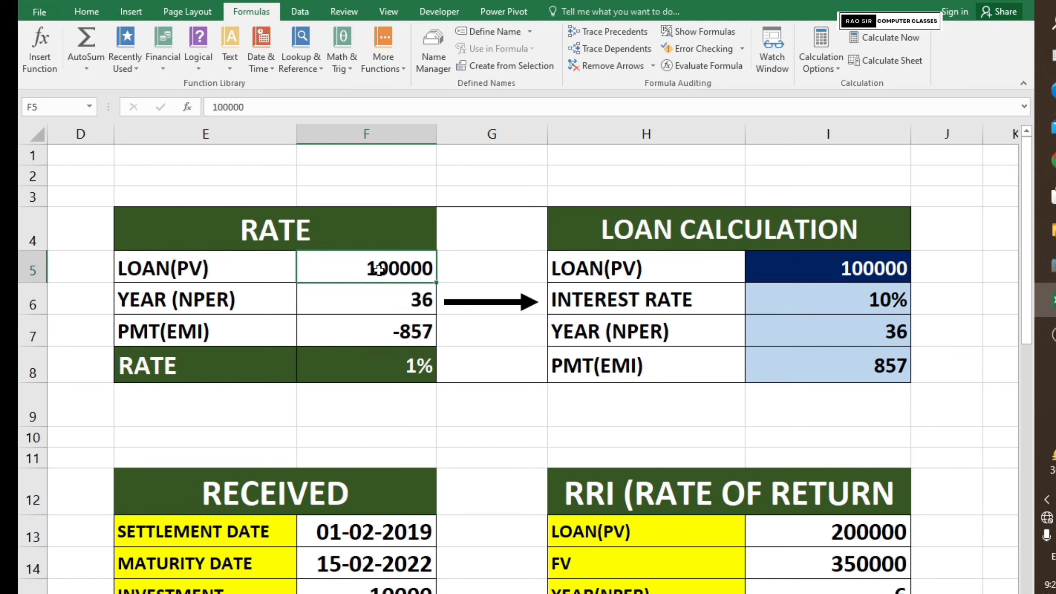
pyautogui.click(380, 302)
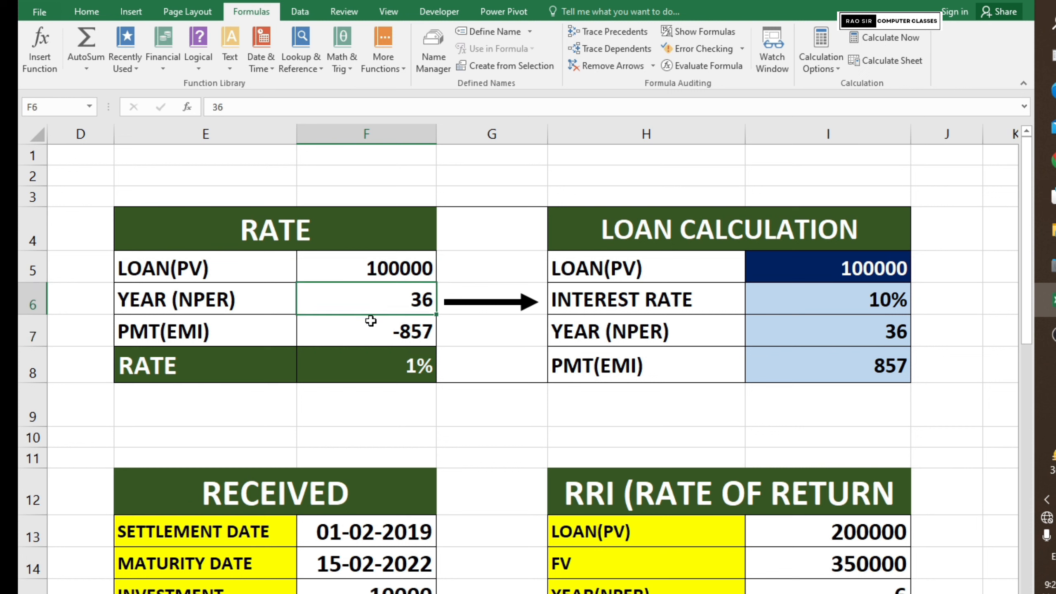
pyautogui.click(371, 320)
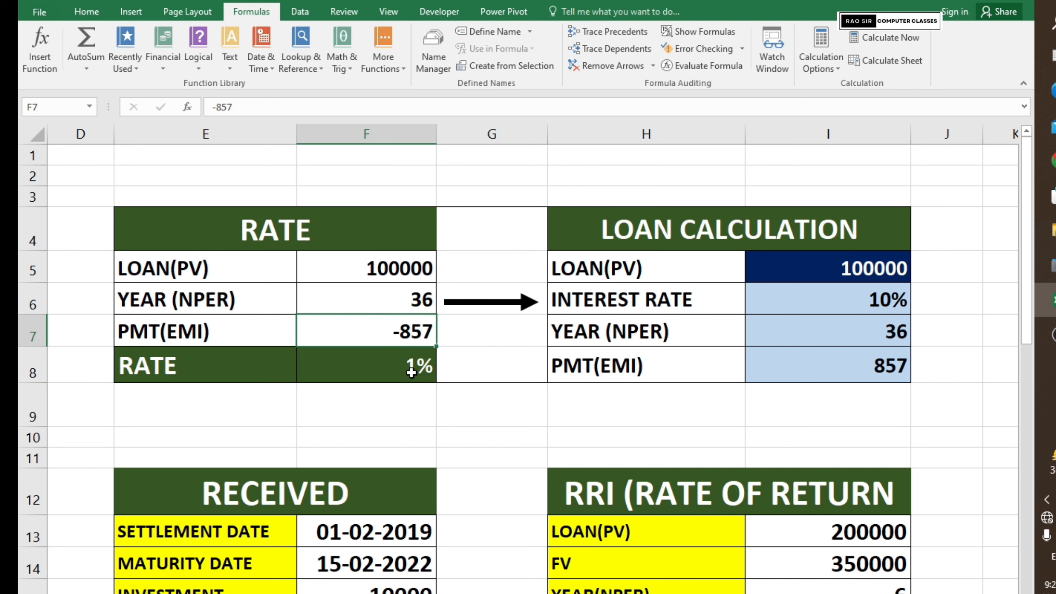
pyautogui.click(411, 372)
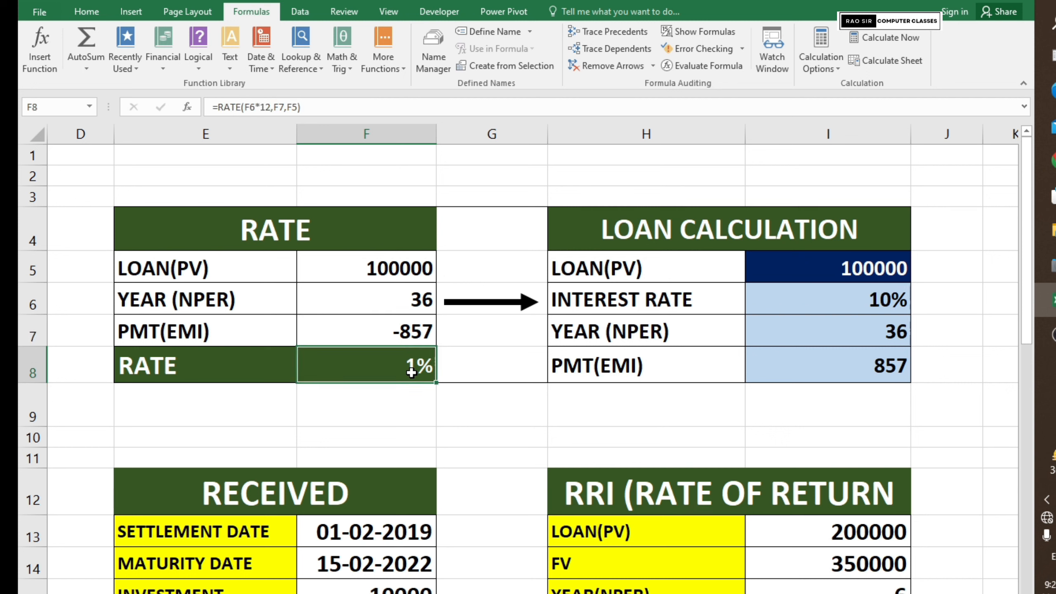
# Step: Display F8's rate with one decimal place, and return it to whole percent
pyautogui.click(86, 12)
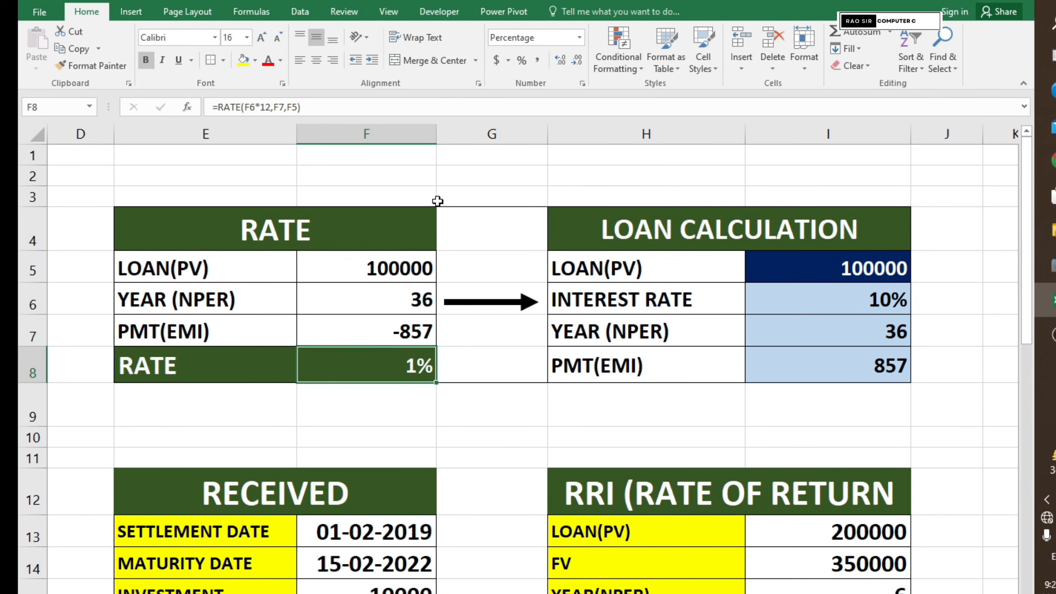
pyautogui.click(560, 60)
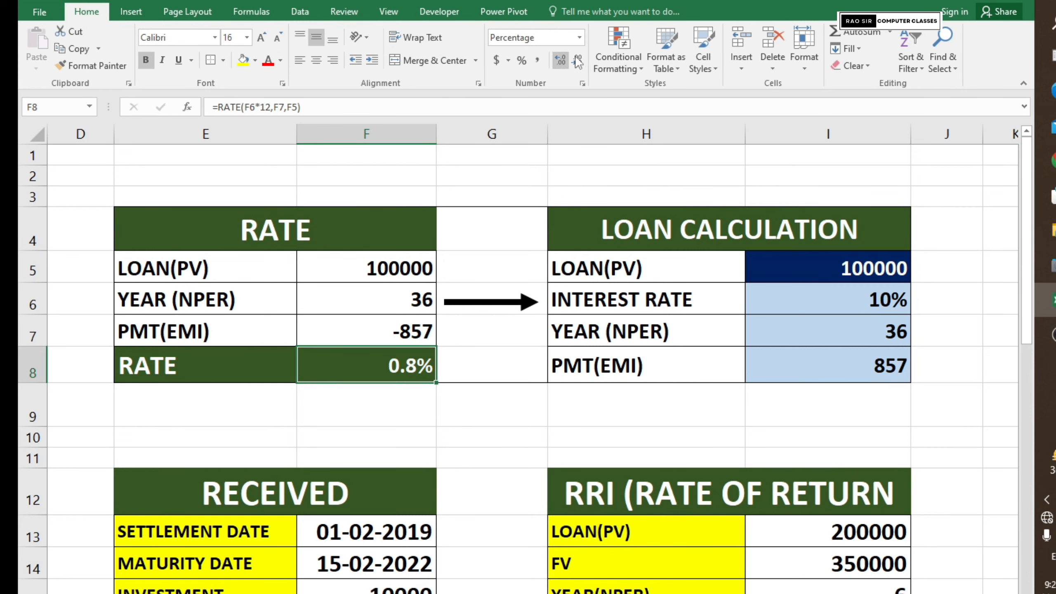
pyautogui.click(577, 61)
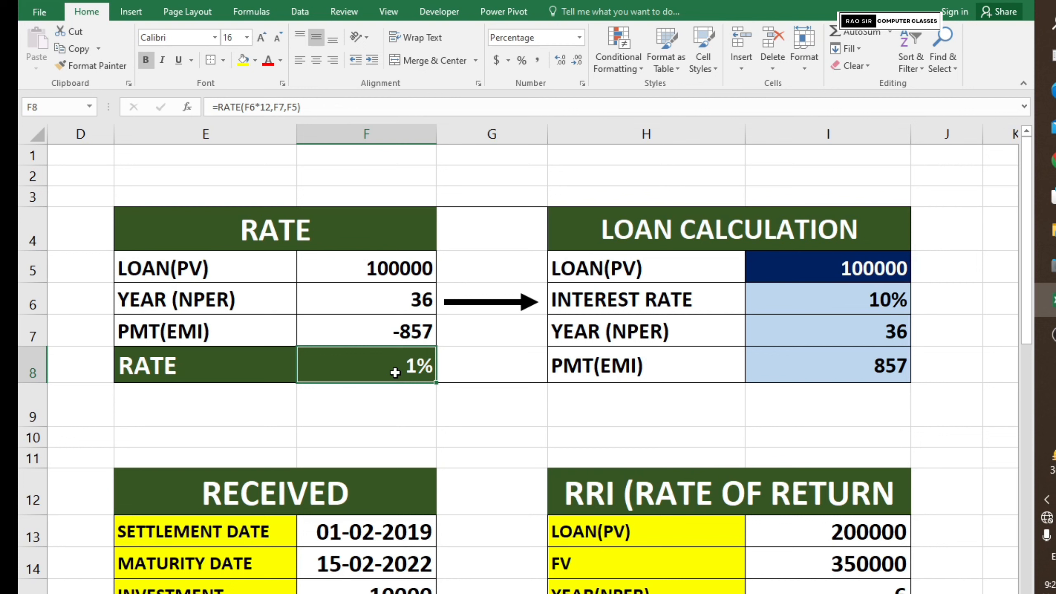
# Step: Clear F8 and start a new RATE formula there with F6*12 as the number of periods
pyautogui.press('Delete')
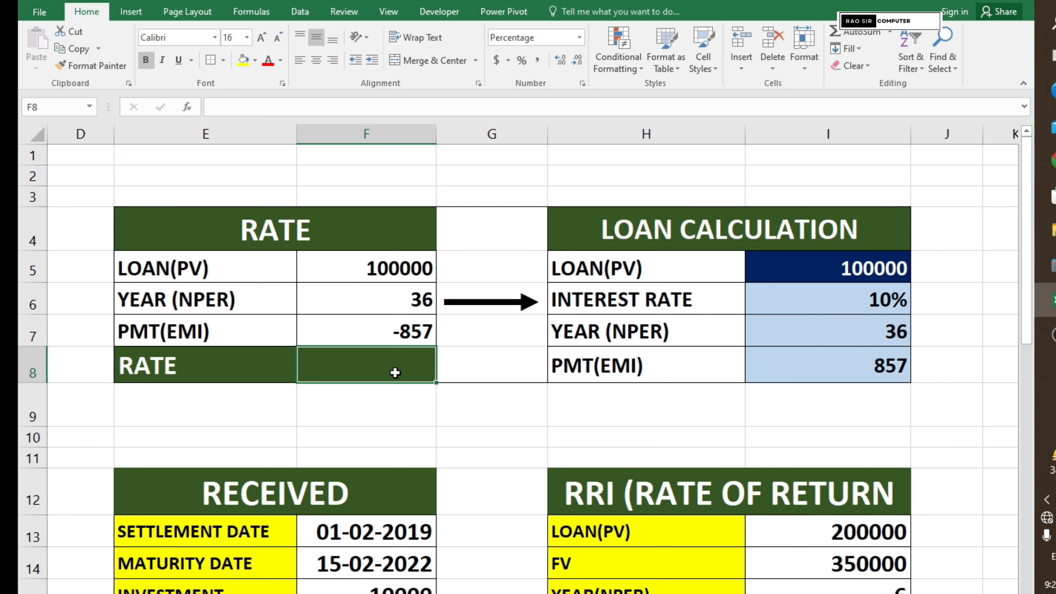
pyautogui.write('=R')
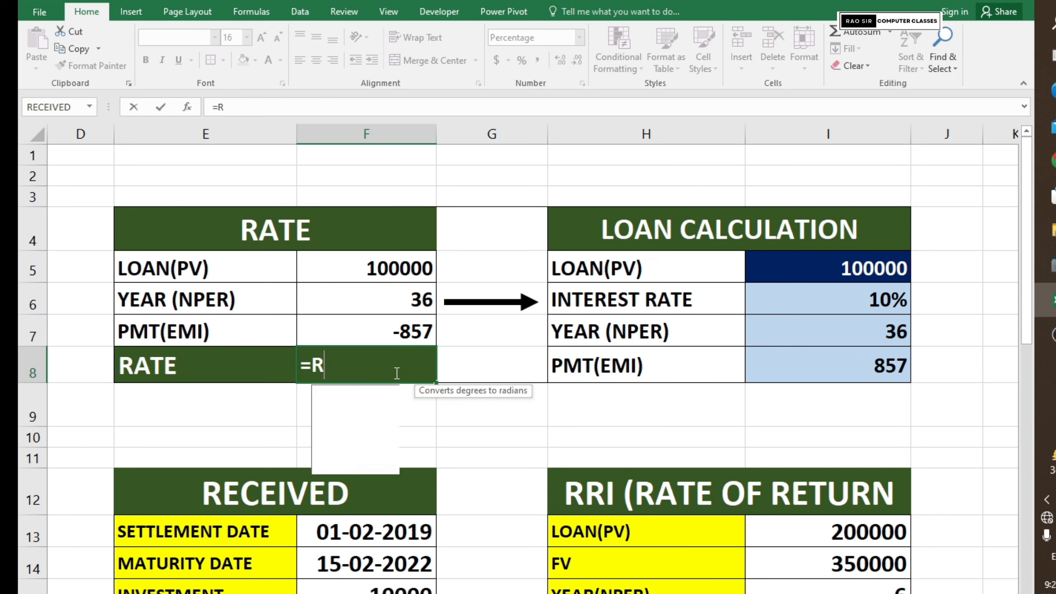
pyautogui.write('ATE')
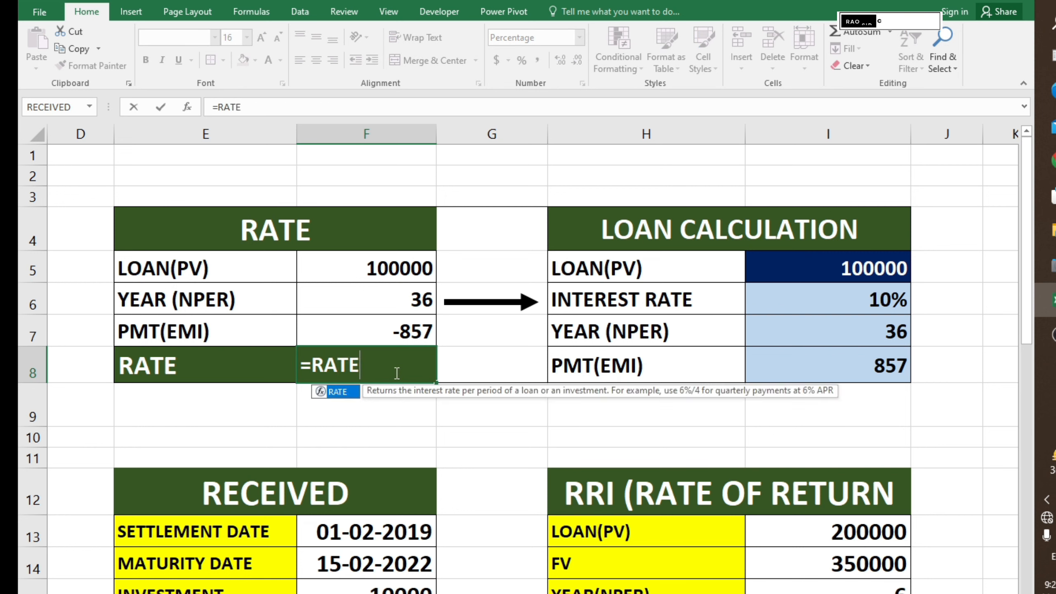
pyautogui.write('(')
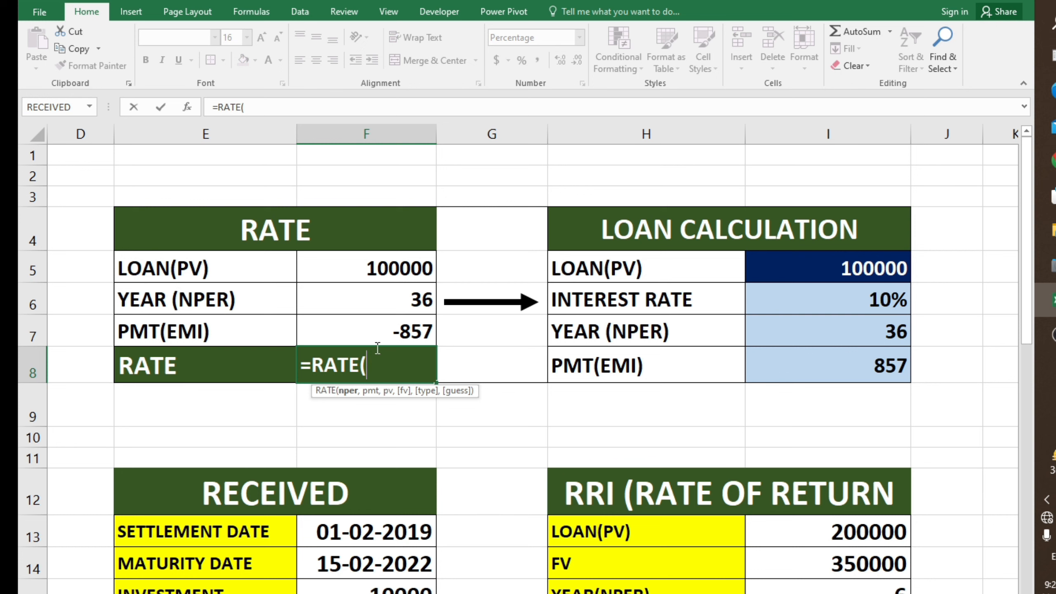
pyautogui.click(386, 302)
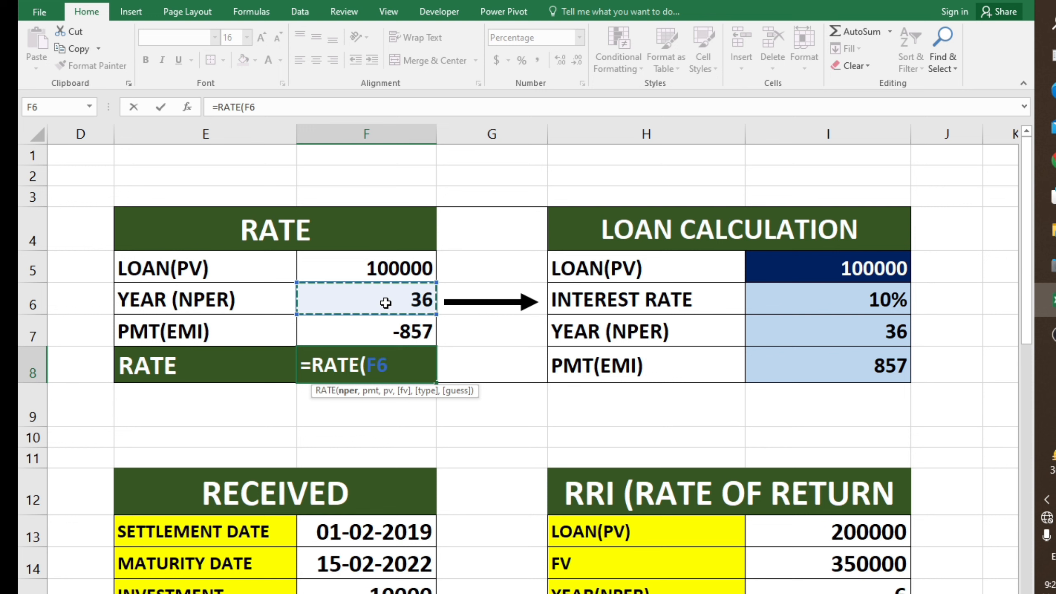
pyautogui.write(',')
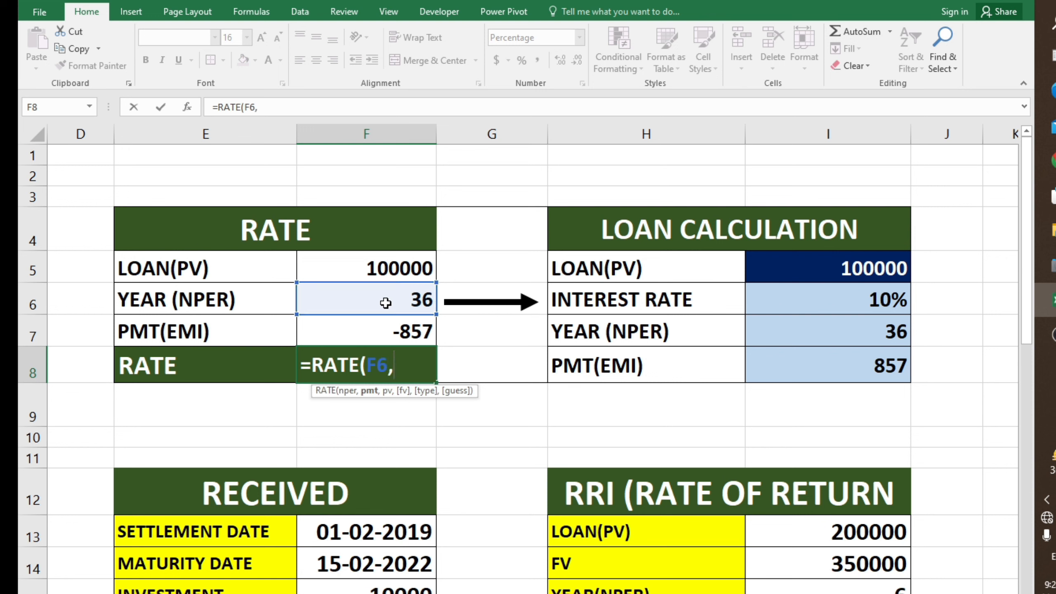
pyautogui.press('BackSpace')
pyautogui.write('*')
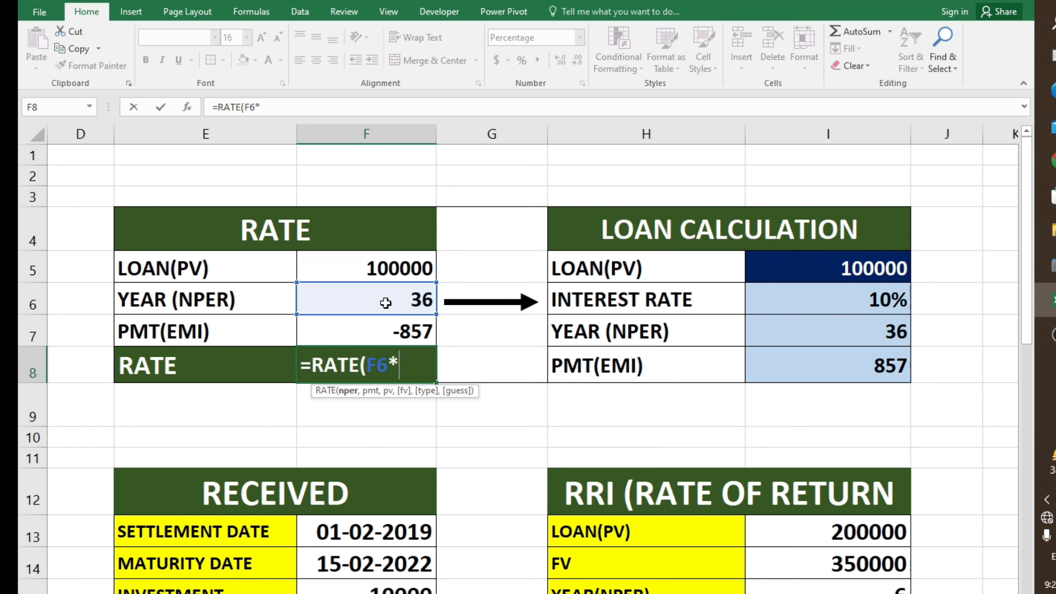
pyautogui.write('12,')
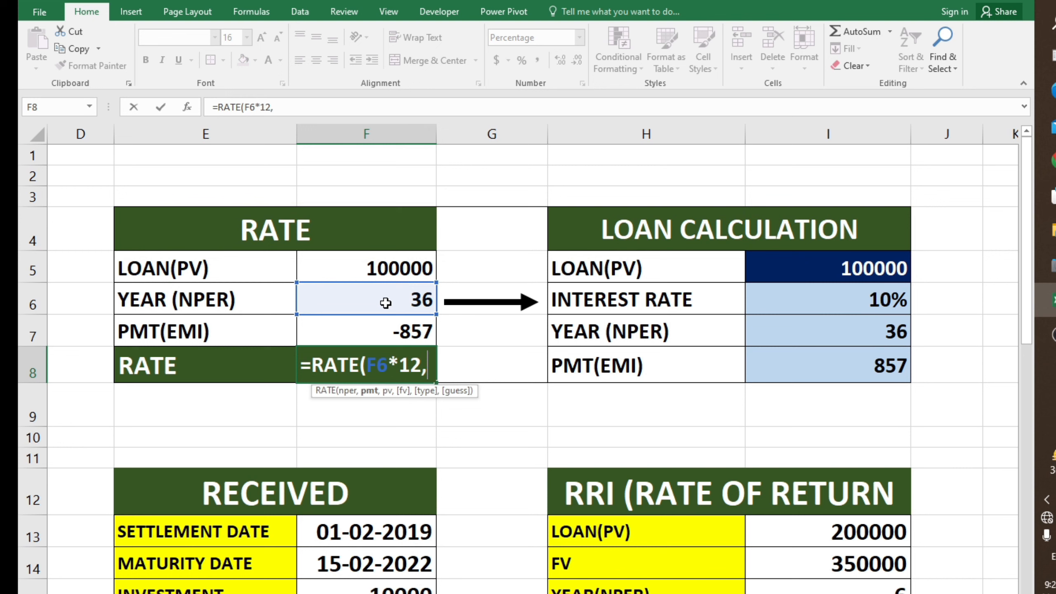
# Step: Complete F8's RATE formula with F7 as the payment and F5 as the present value, and check the result
pyautogui.click(388, 331)
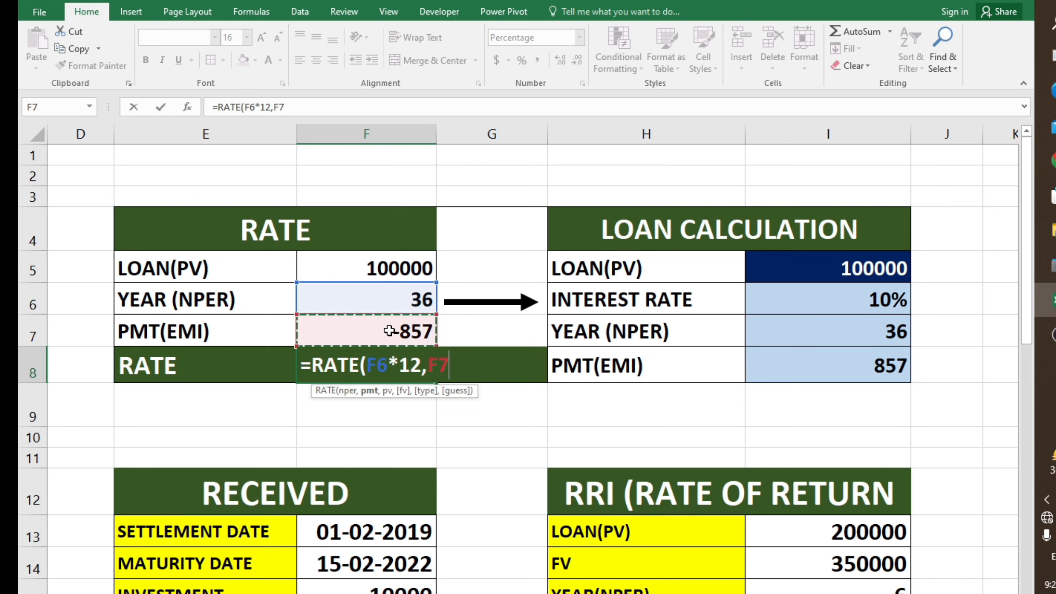
pyautogui.write(',')
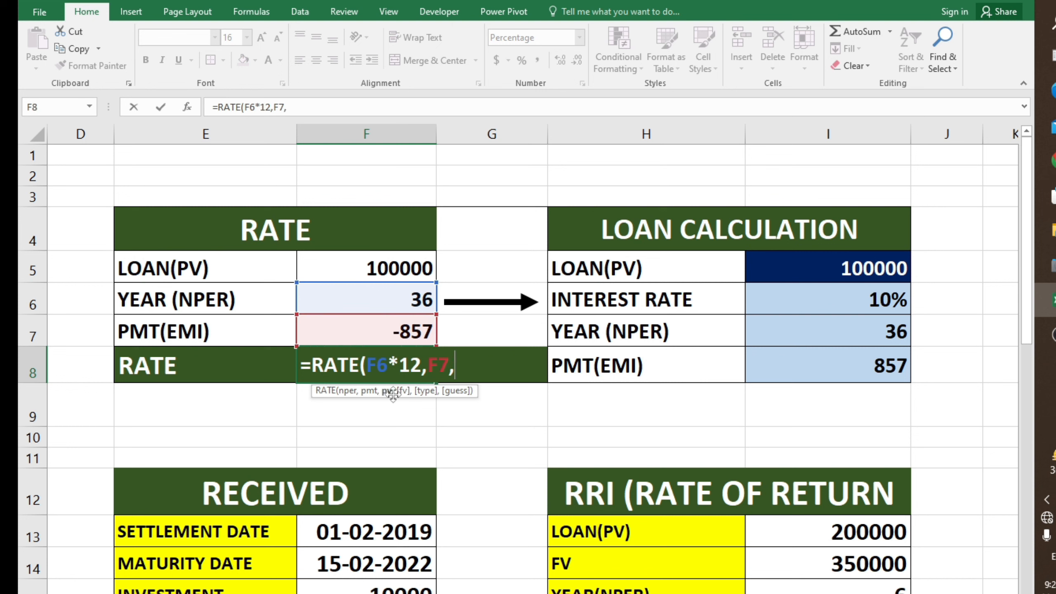
pyautogui.click(378, 270)
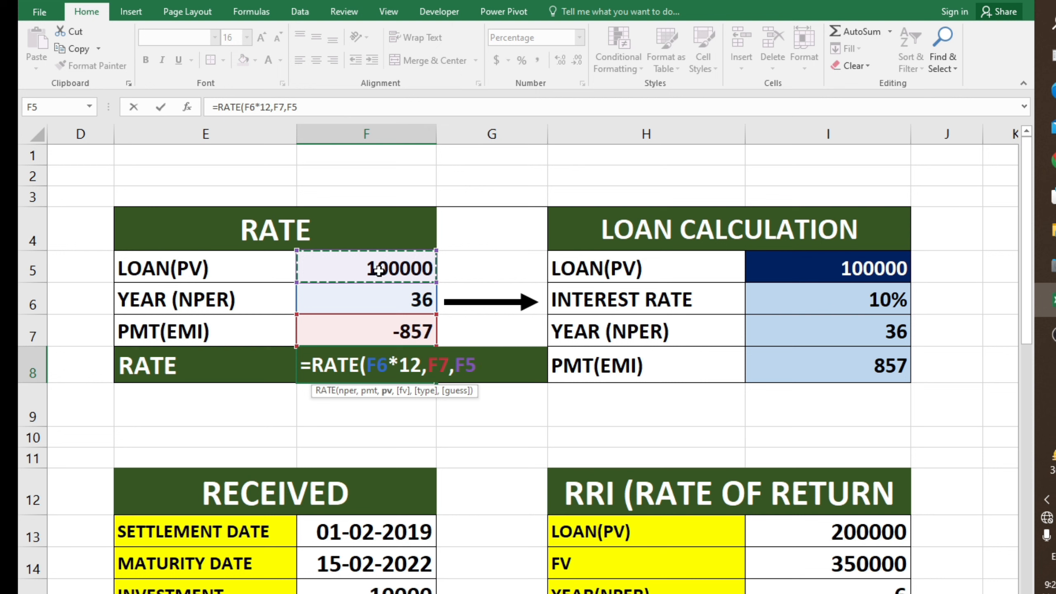
pyautogui.write(')')
pyautogui.press('Return')
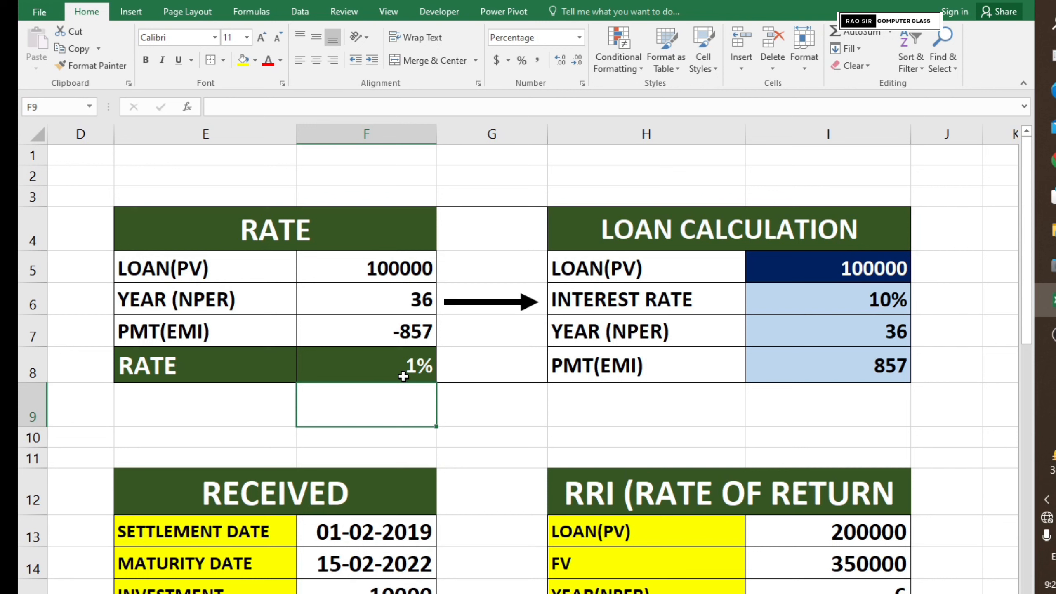
pyautogui.click(388, 364)
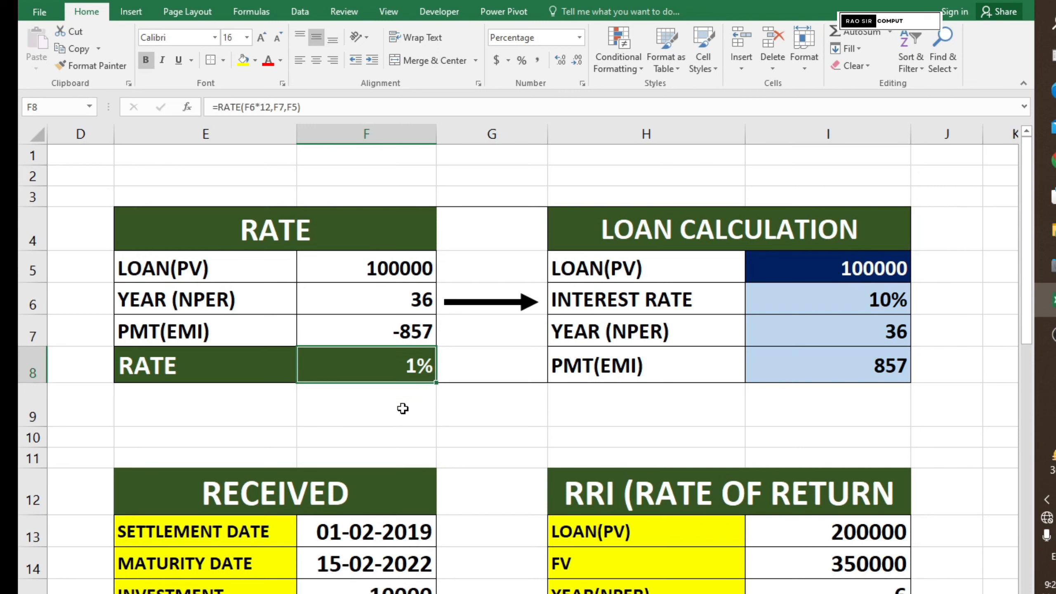
# Step: Calculate the annual rate in F9 with the formula =F8*12
pyautogui.click(411, 419)
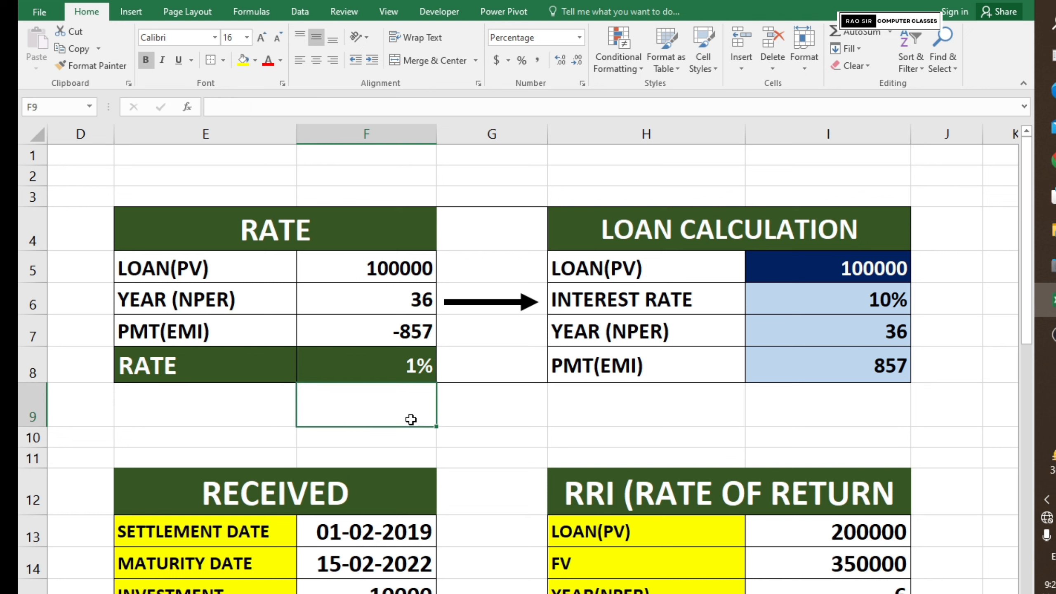
pyautogui.write('=')
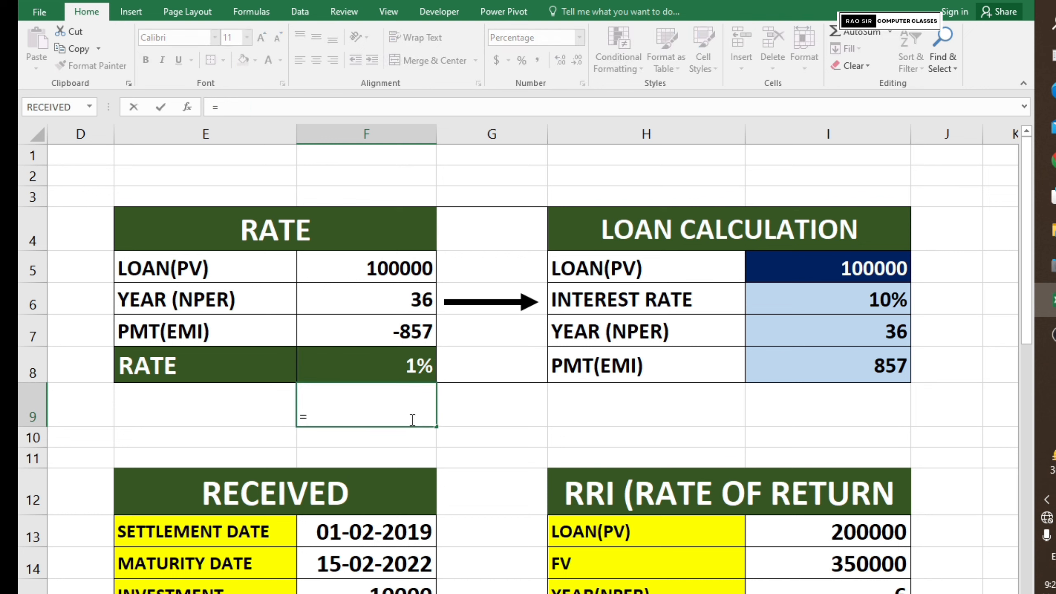
pyautogui.click(388, 365)
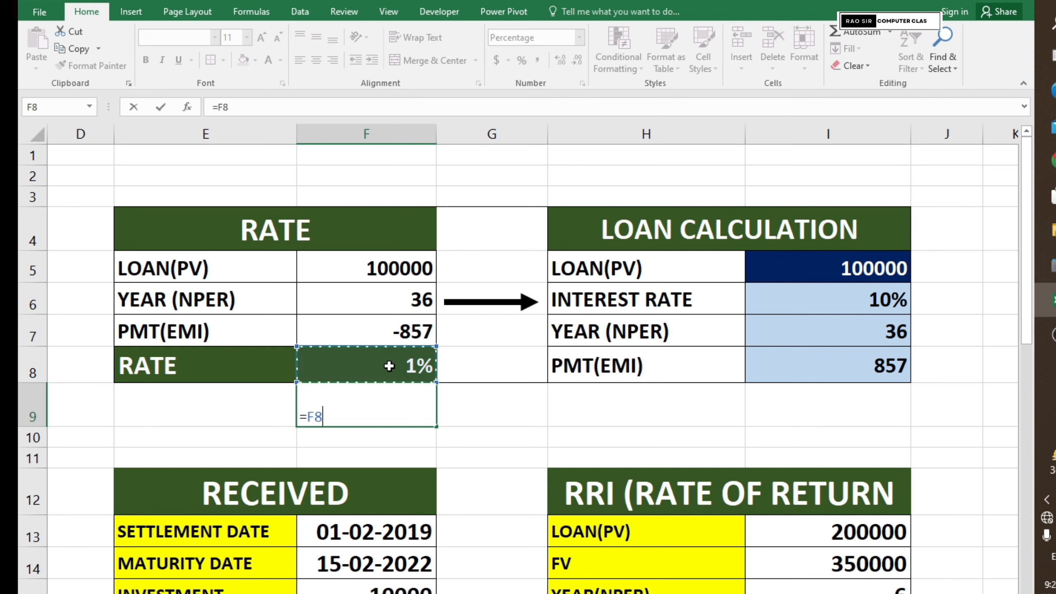
pyautogui.write('*12')
pyautogui.press('Return')
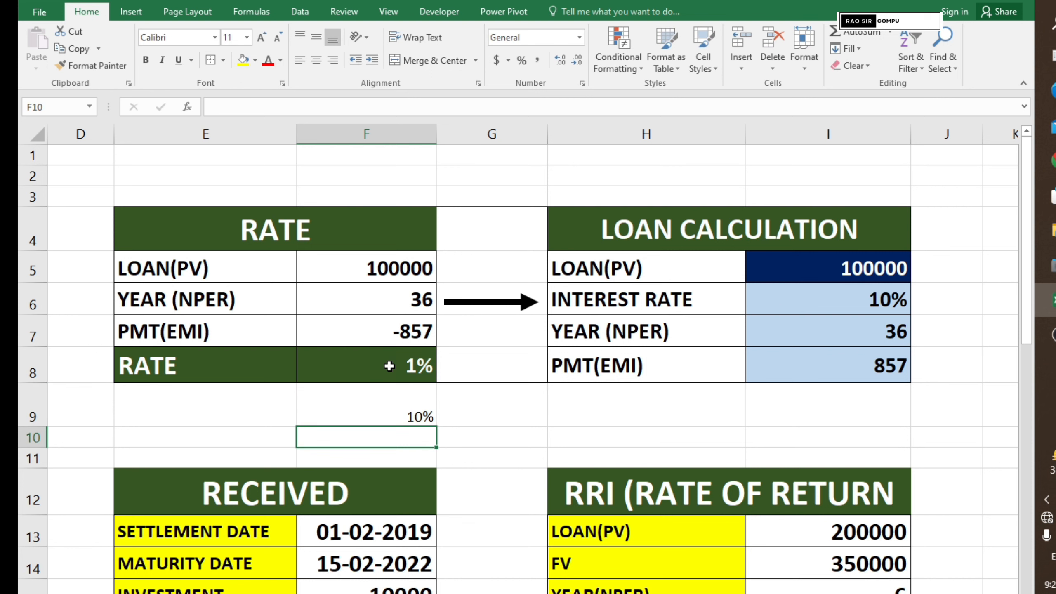
pyautogui.click(404, 403)
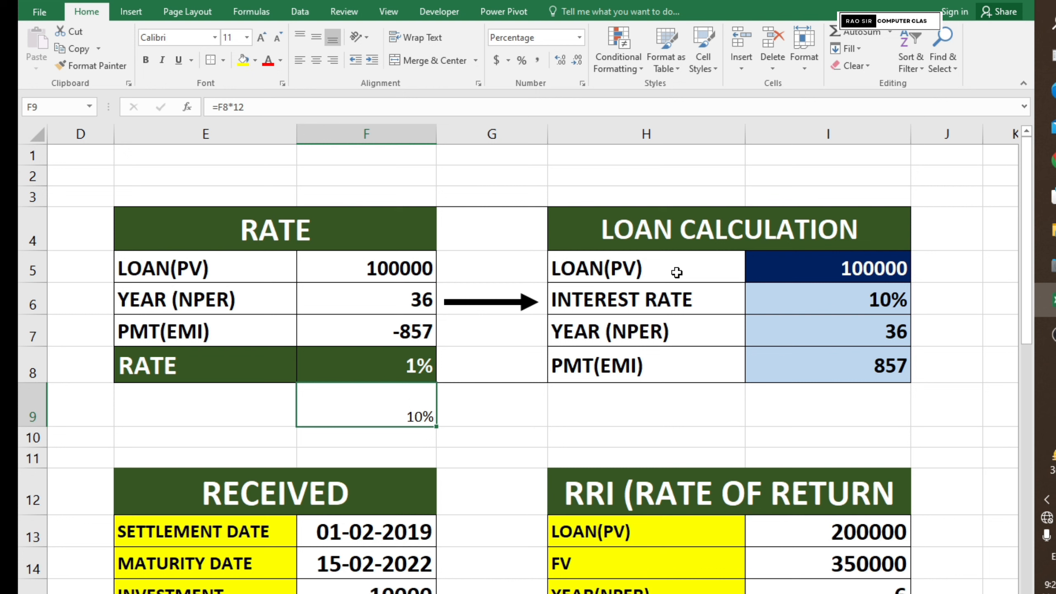
# Step: Reposition the arrow between the tables so it runs from the periods in F6 to the periods in I7
pyautogui.click(838, 275)
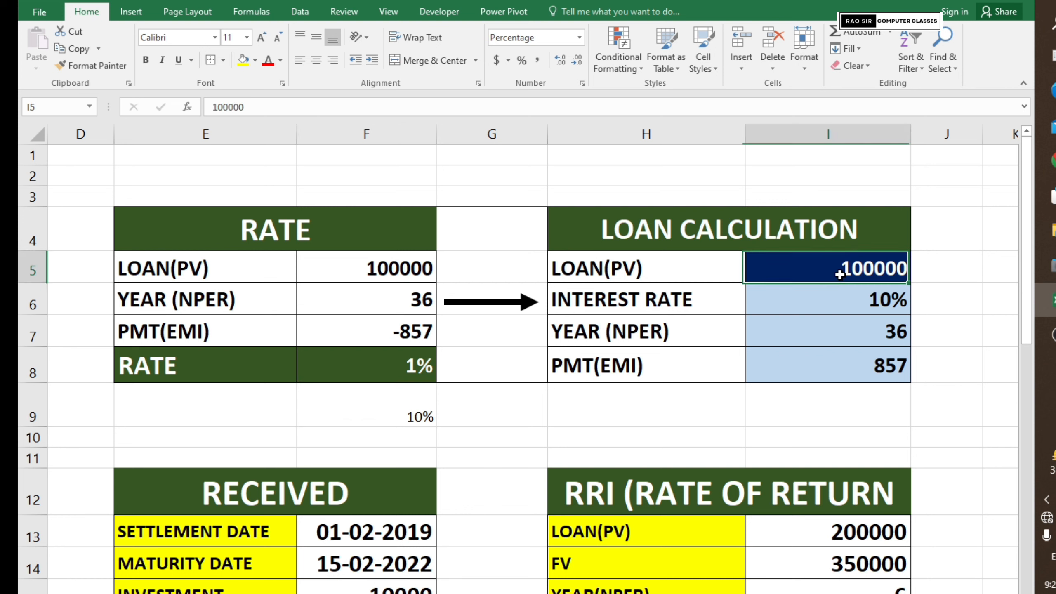
pyautogui.click(785, 314)
pyautogui.click(482, 304)
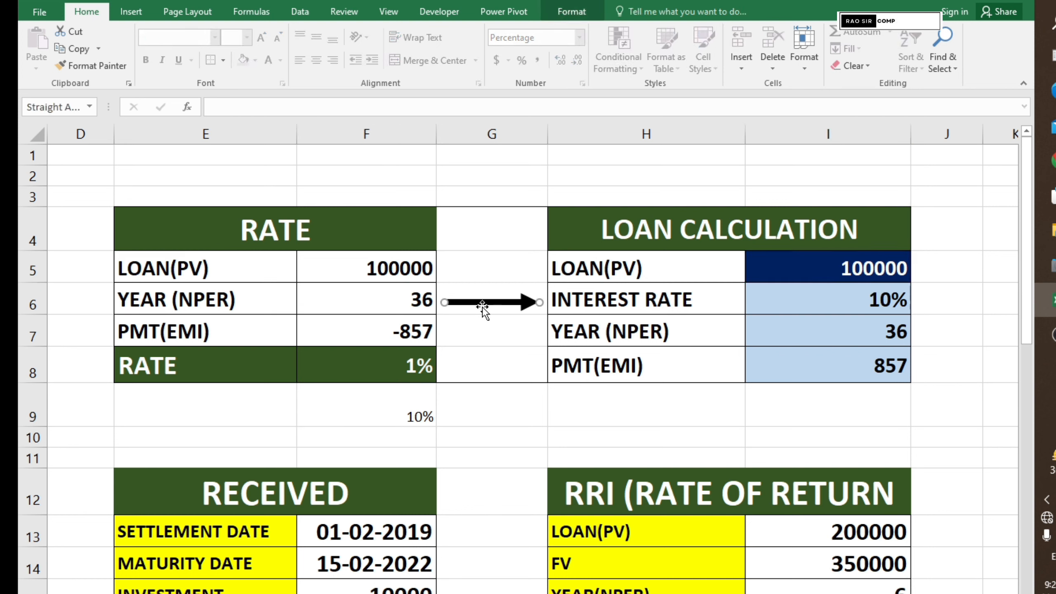
pyautogui.moveTo(482, 305); pyautogui.dragTo(774, 408)
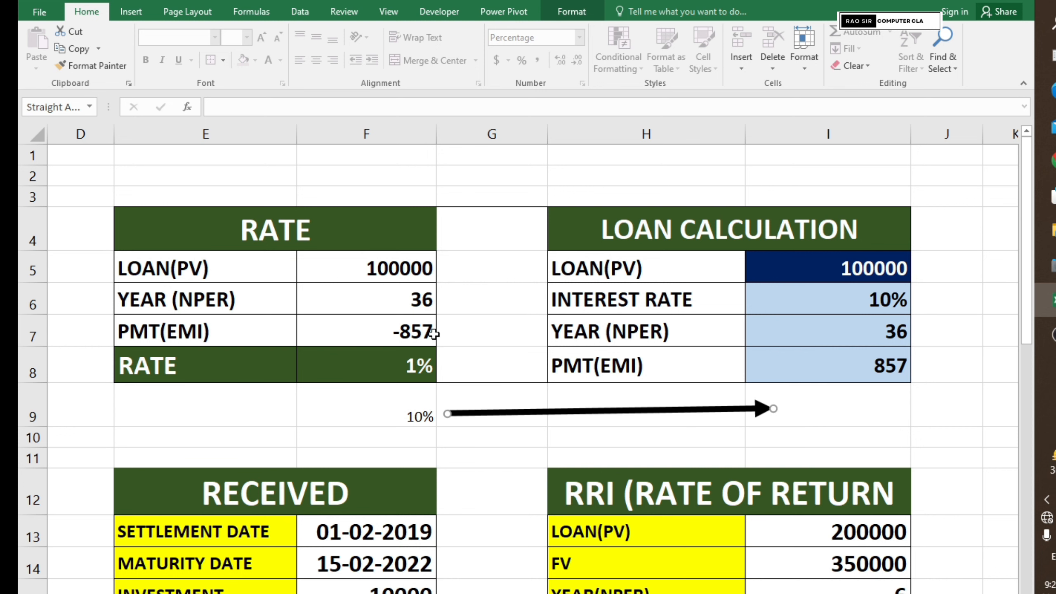
pyautogui.moveTo(447, 414); pyautogui.dragTo(396, 308)
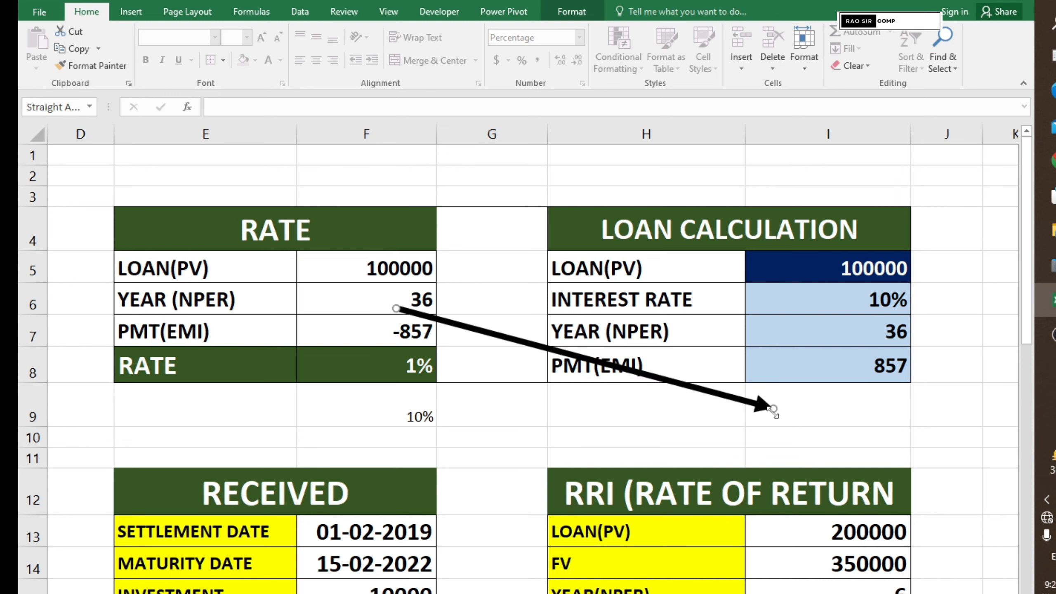
pyautogui.moveTo(773, 408); pyautogui.dragTo(873, 338)
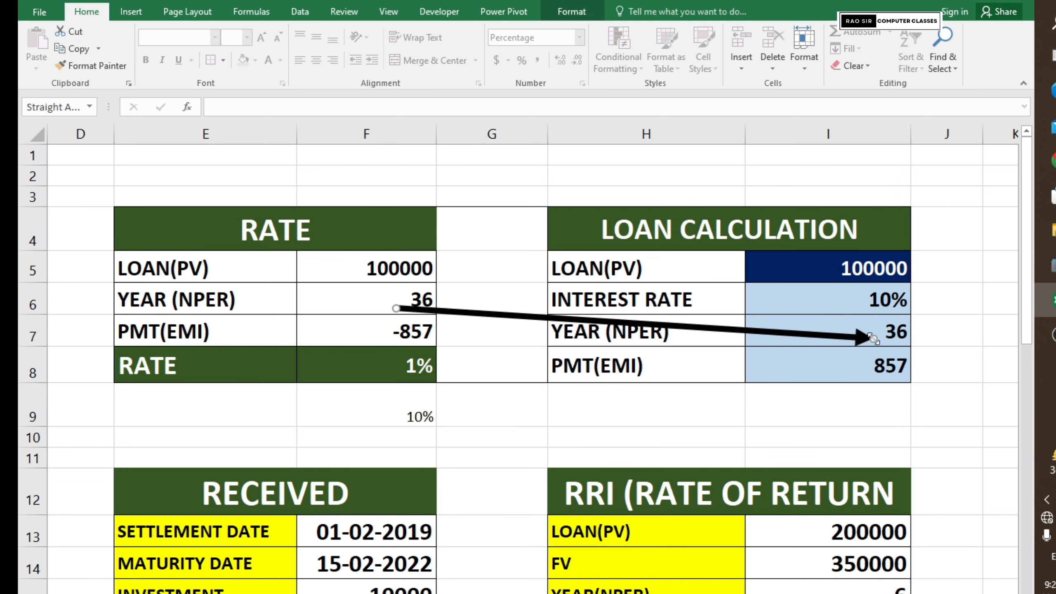
# Step: Reduce the arrow's outline weight to a thinner line
pyautogui.click(573, 12)
pyautogui.click(394, 54)
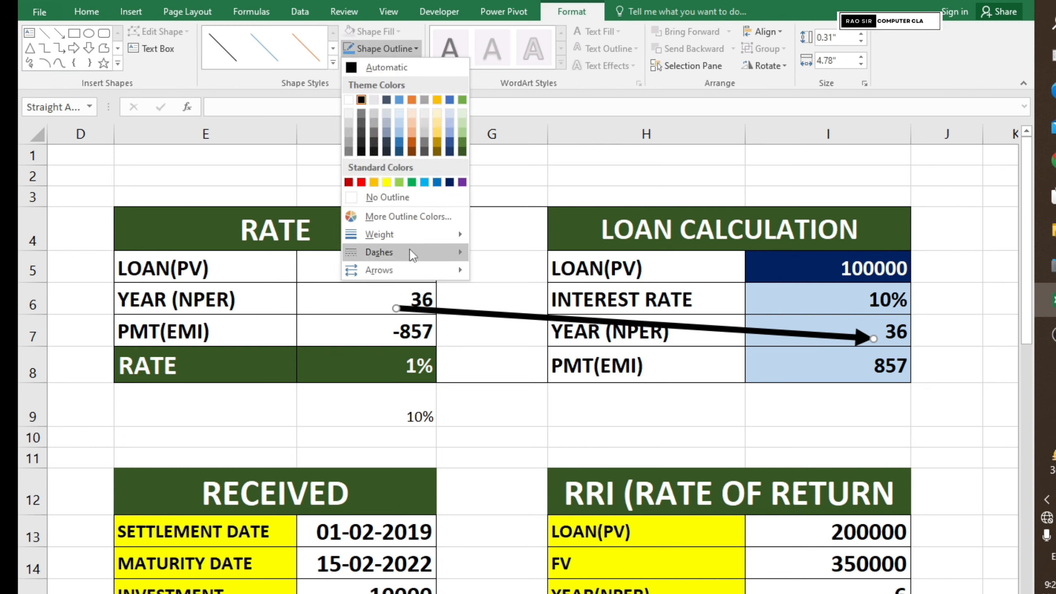
pyautogui.moveTo(408, 234)
pyautogui.click(522, 301)
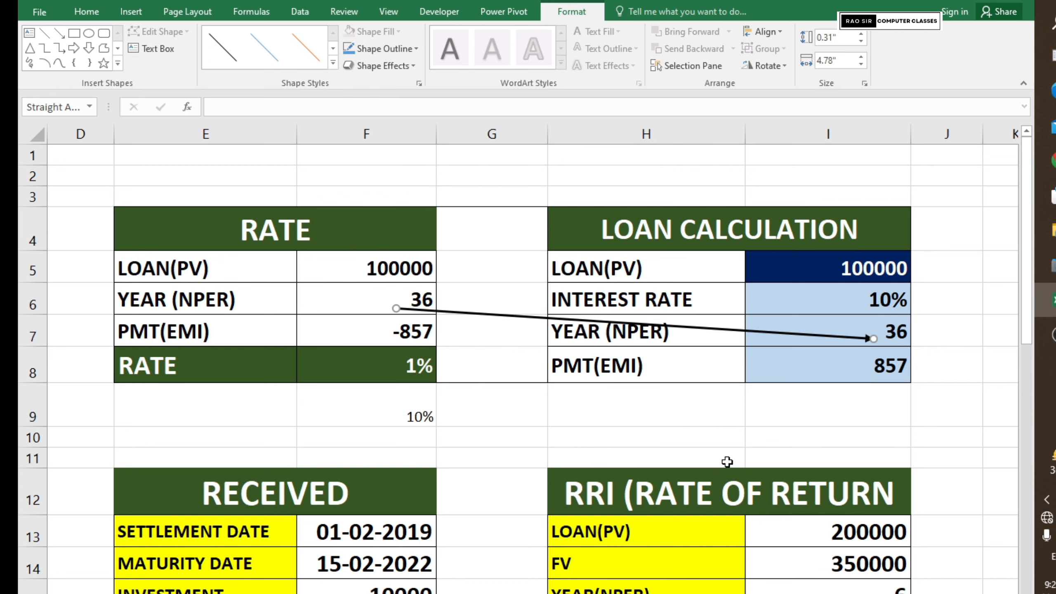
# Step: Redirect the arrow from beside the payment in F7 to the payment in I8, and revisit the RATE inputs and F8
pyautogui.moveTo(395, 309); pyautogui.dragTo(450, 339)
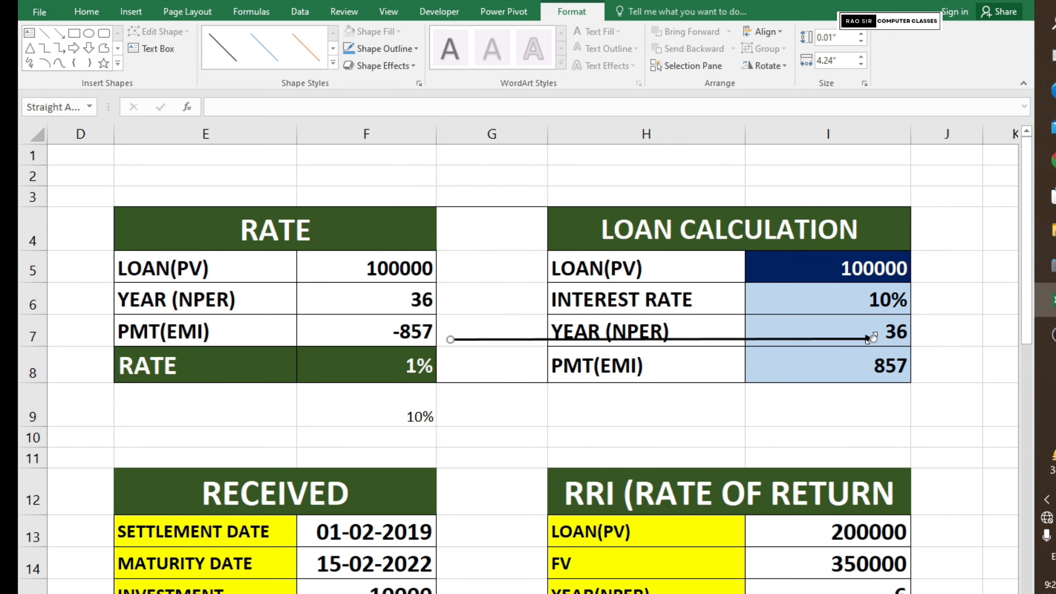
pyautogui.moveTo(873, 338); pyautogui.dragTo(866, 368)
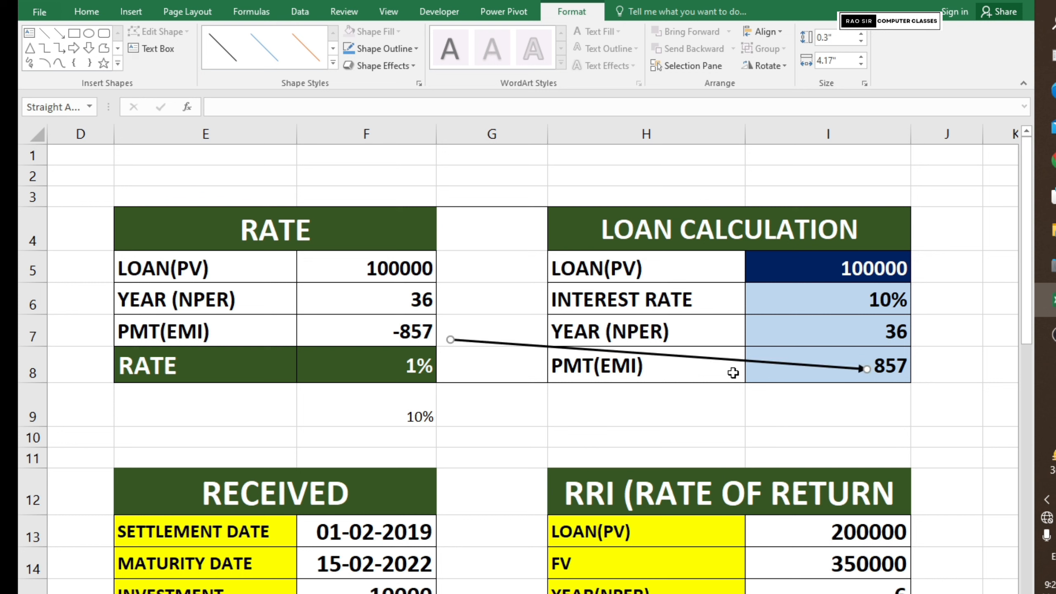
pyautogui.moveTo(392, 271); pyautogui.dragTo(398, 335)
pyautogui.click(386, 362)
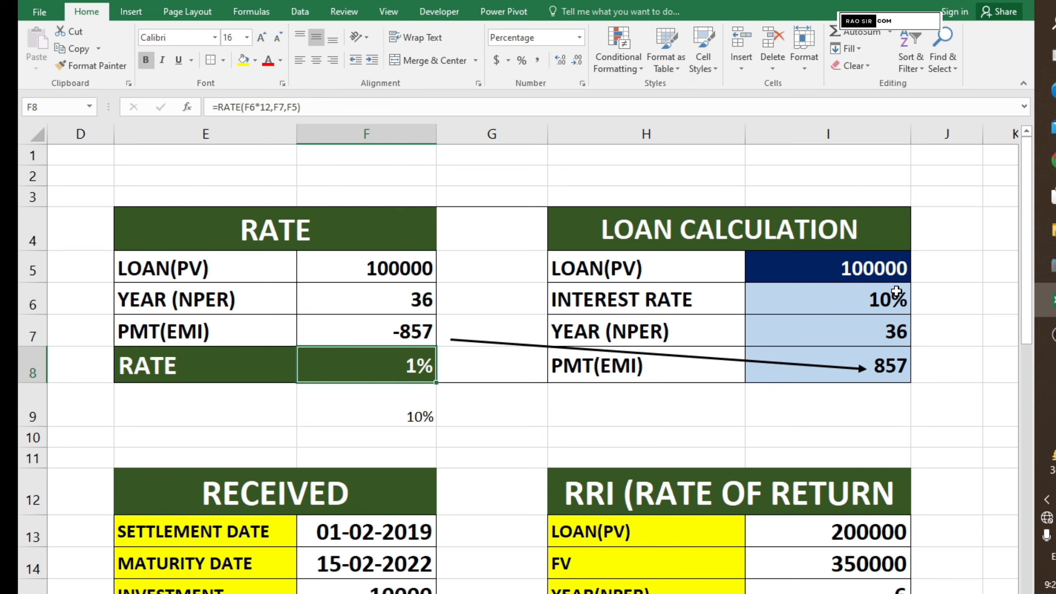
# Step: Review the loan calculation values in I5:I8 and shorten the arrow so its head ends just before the YEAR (NPER) label in H7
pyautogui.moveTo(852, 271); pyautogui.dragTo(851, 364)
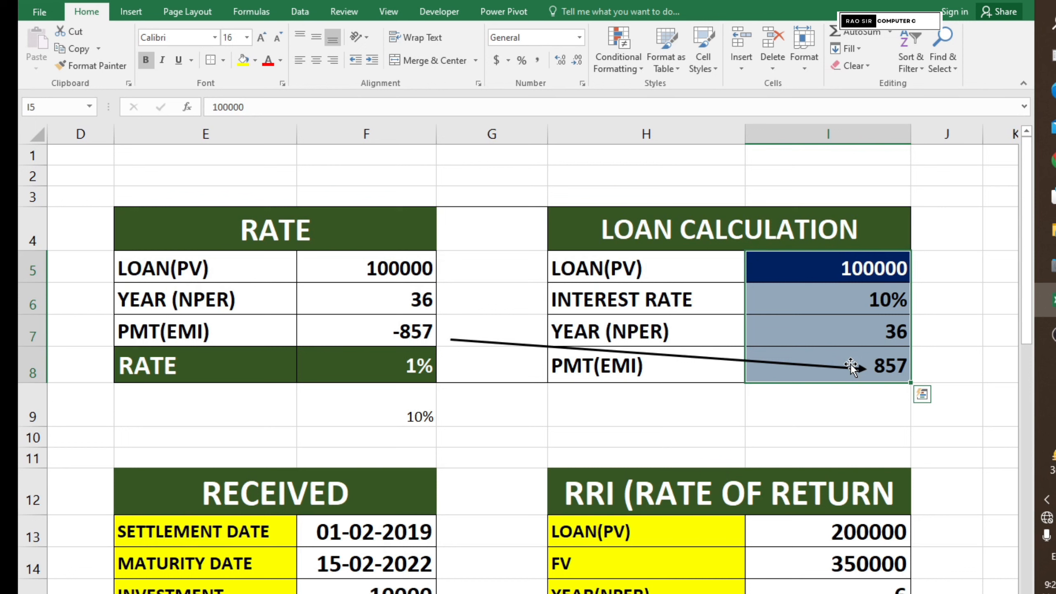
pyautogui.click(863, 367)
pyautogui.moveTo(863, 368); pyautogui.dragTo(534, 332)
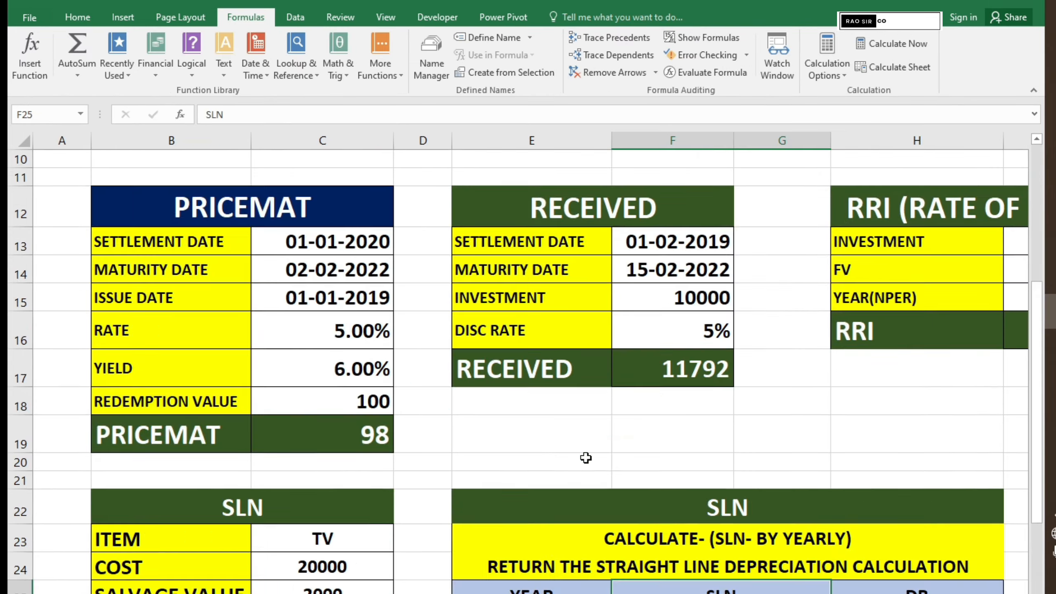
# Step: Examine the RECEIVED table's inputs in F13:F16: investment, settlement date, maturity date and discount rate
pyautogui.scroll(4, 587, 456)
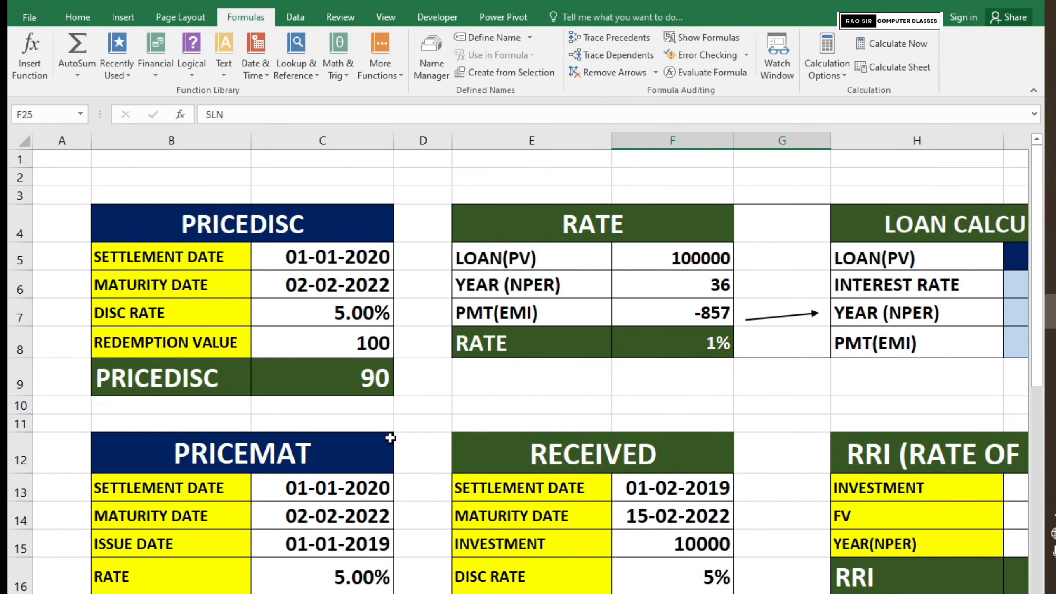
pyautogui.scroll(-1, 350, 445)
pyautogui.scroll(-1, 350, 445)
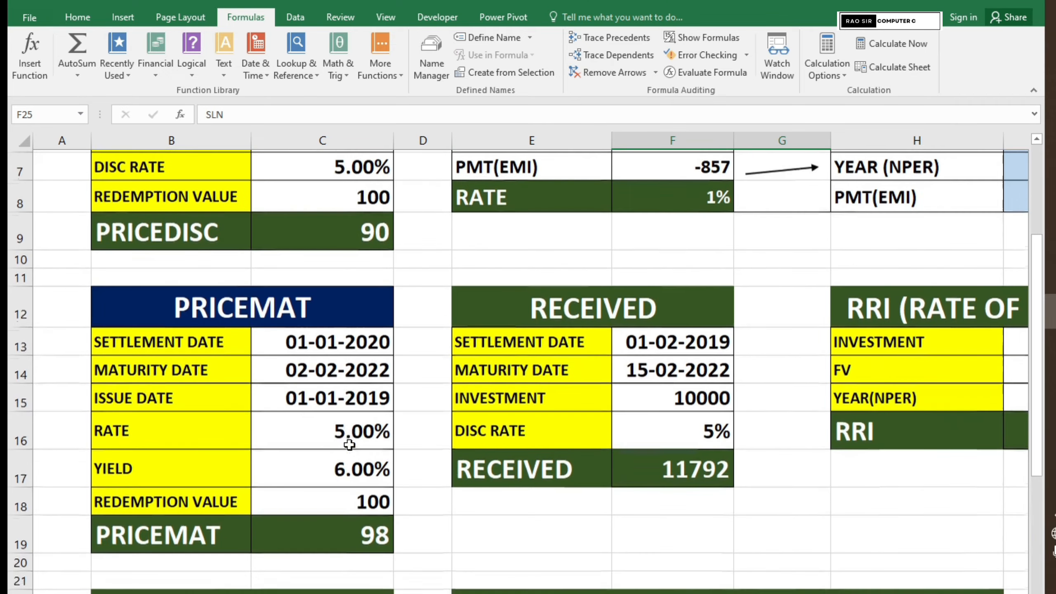
pyautogui.scroll(-1, 352, 437)
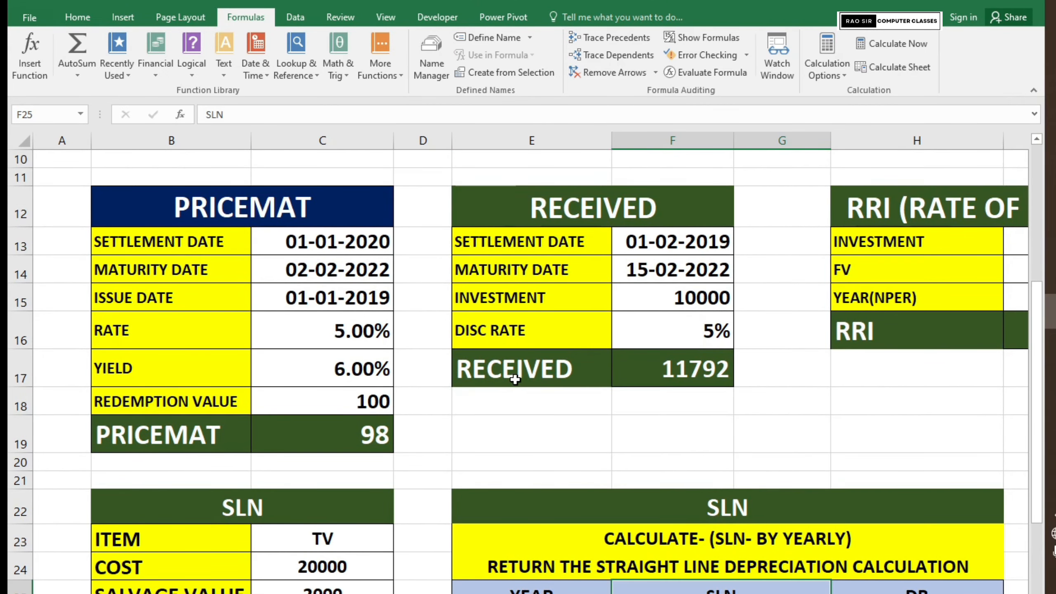
pyautogui.click(530, 217)
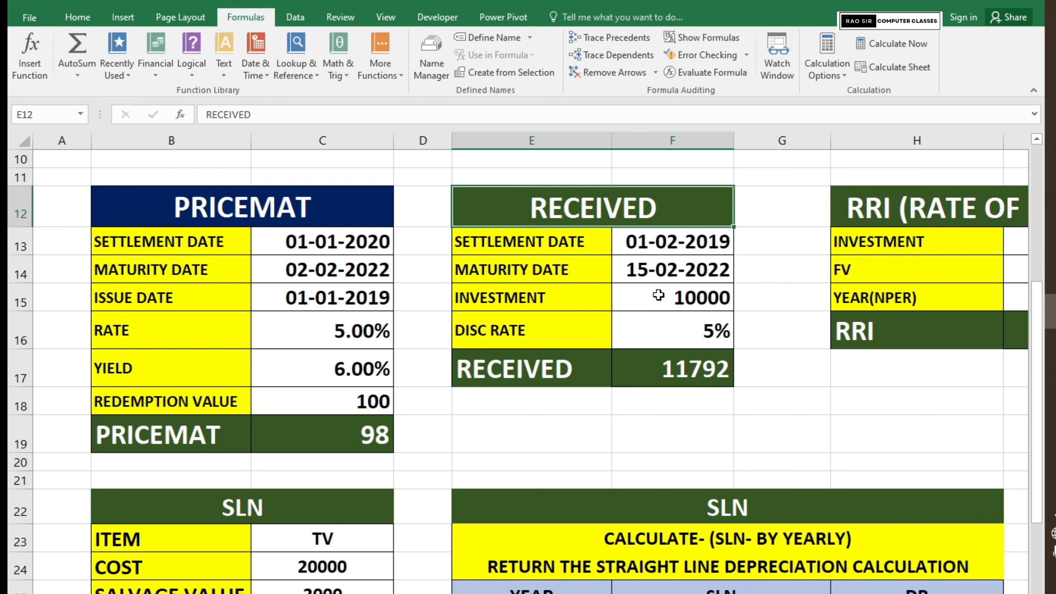
pyautogui.click(684, 297)
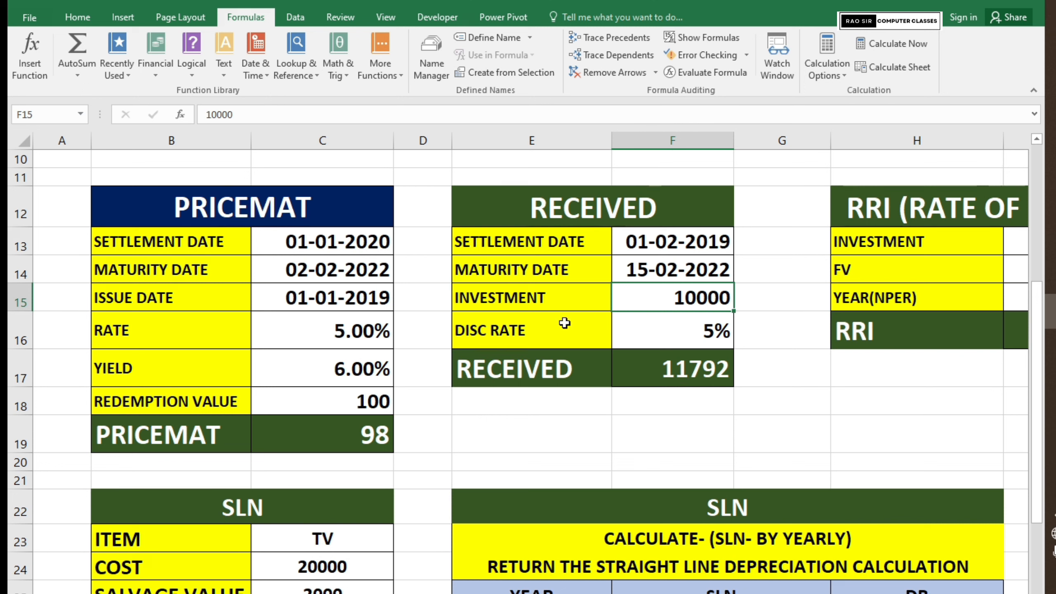
pyautogui.click(653, 241)
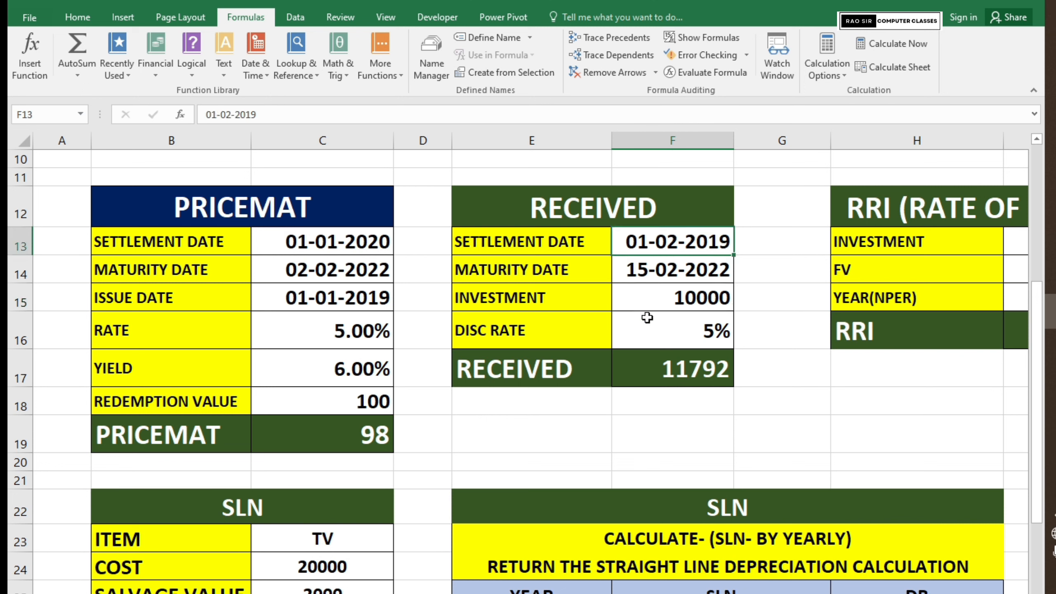
pyautogui.click(655, 274)
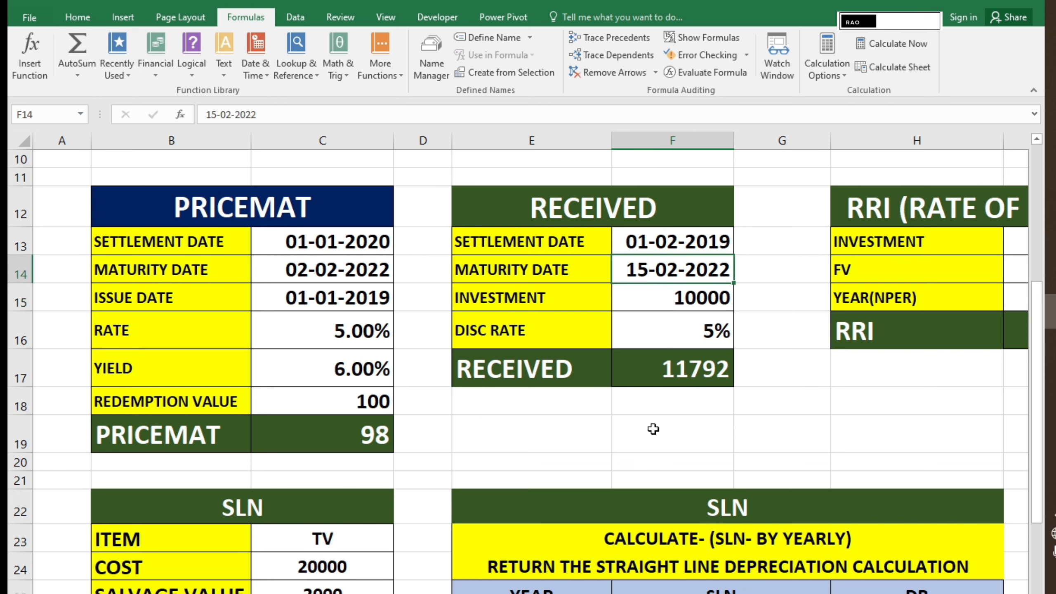
pyautogui.click(662, 324)
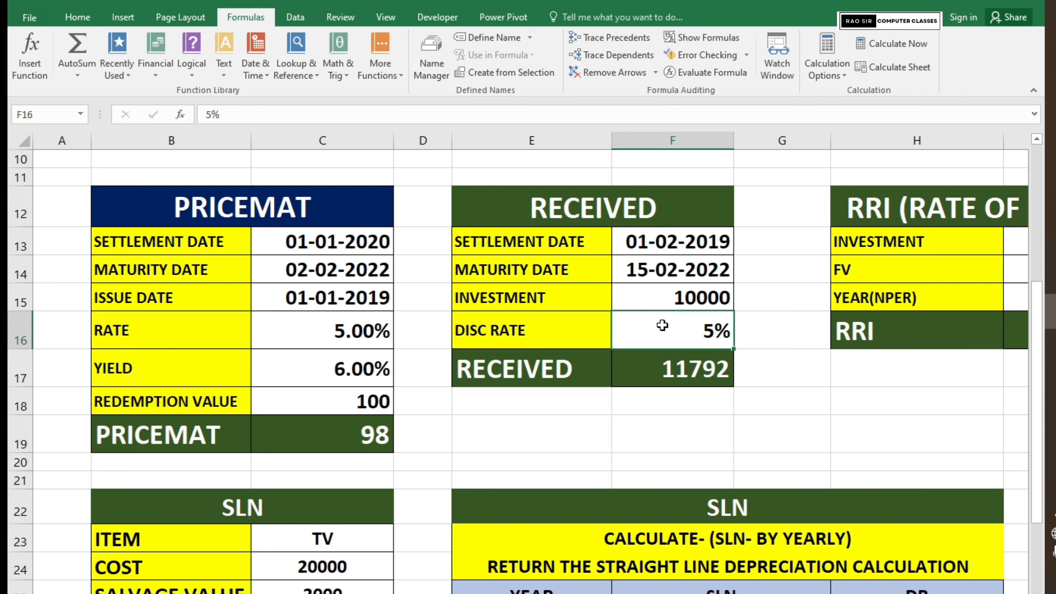
# Step: Rebuild the amount received at maturity in F17 with the formula =RECEIVED(F13,F14,F15,F16)
pyautogui.click(645, 365)
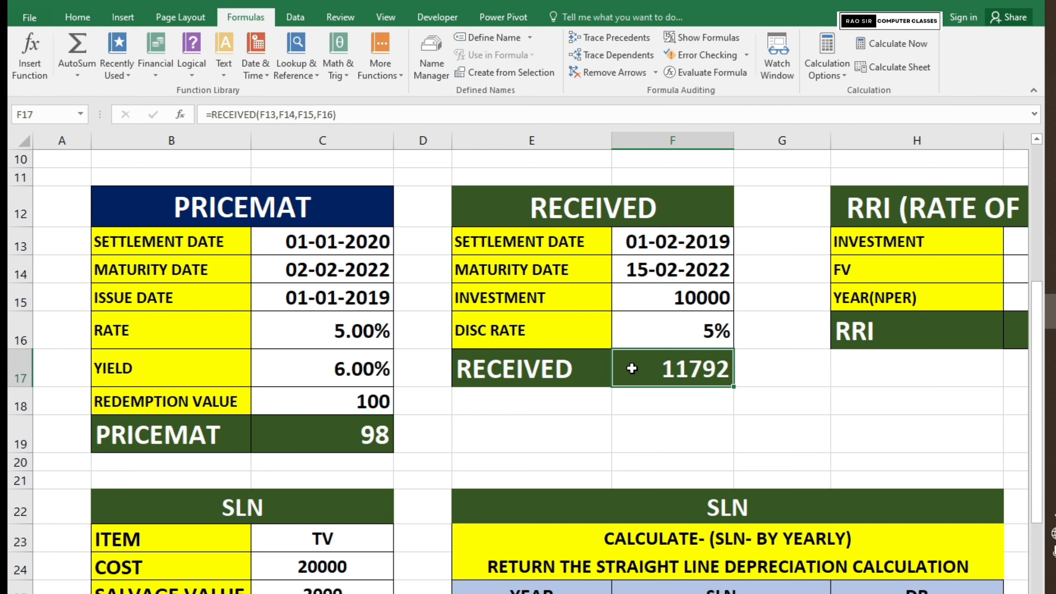
pyautogui.write('=')
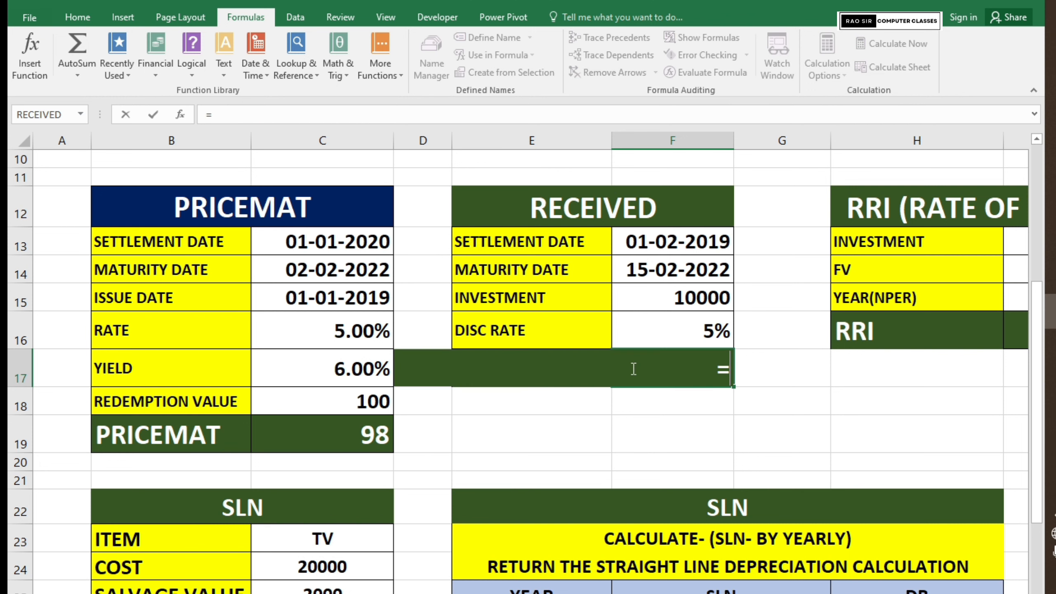
pyautogui.write('RE')
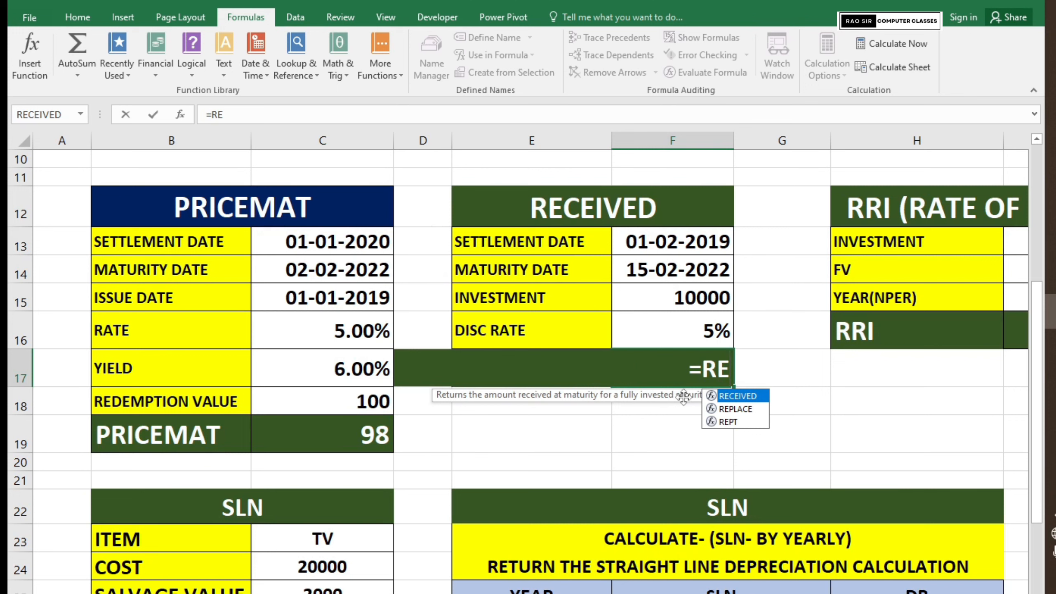
pyautogui.doubleClick(744, 399)
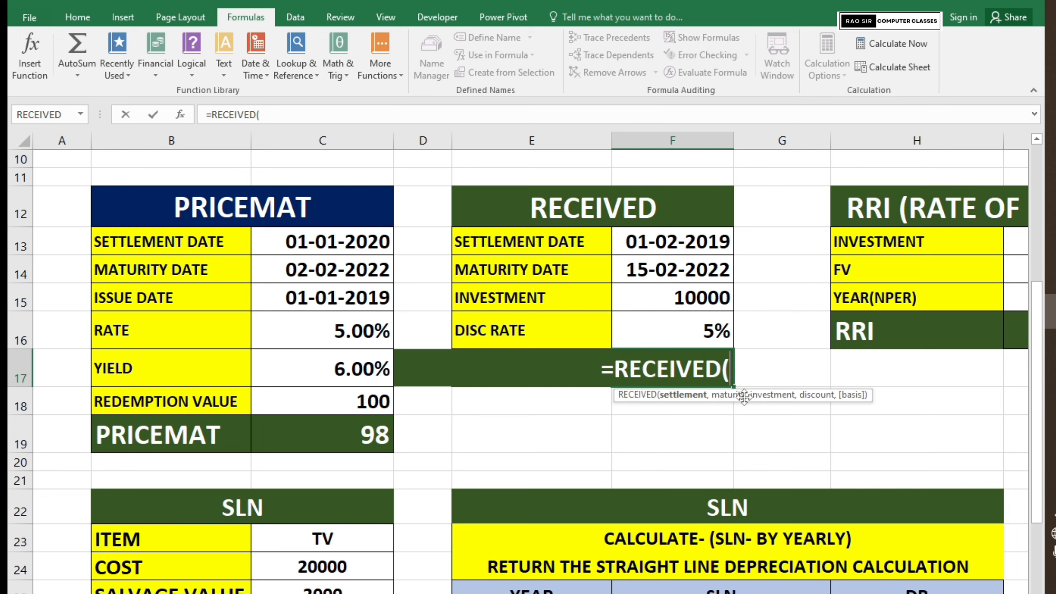
pyautogui.click(686, 245)
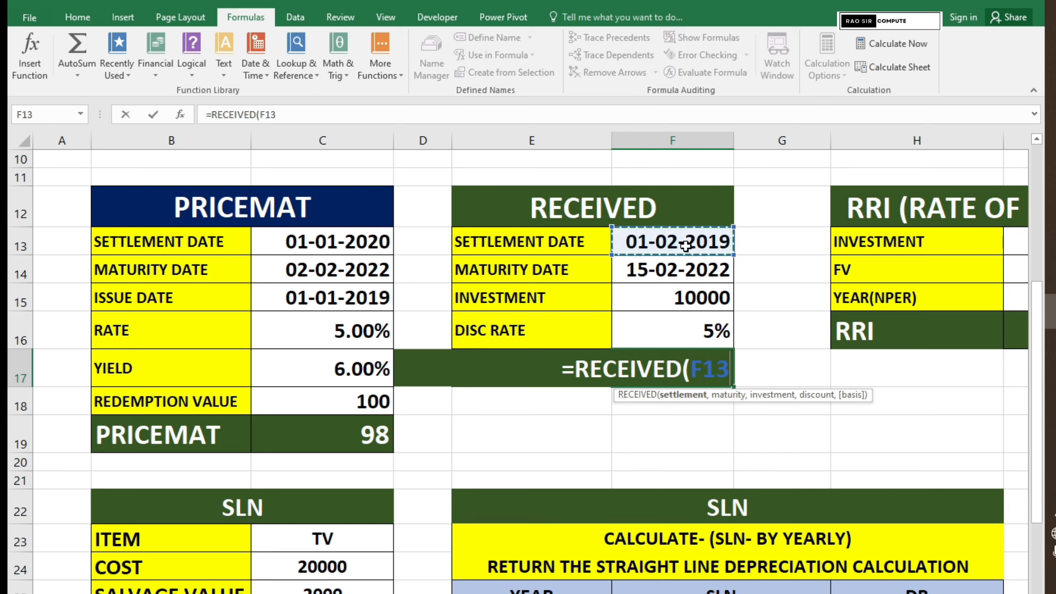
pyautogui.write(',')
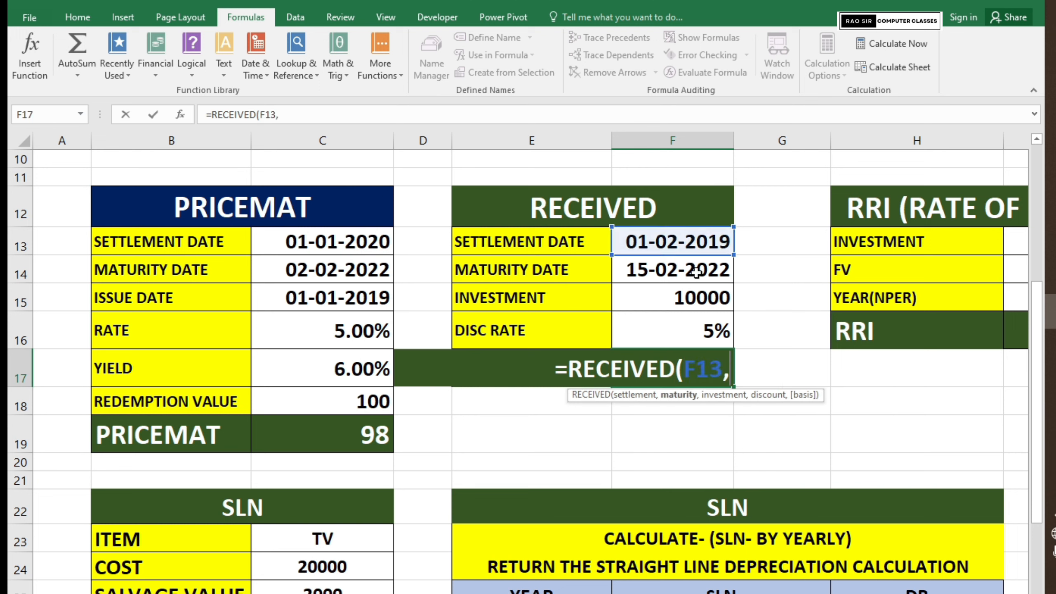
pyautogui.click(696, 271)
pyautogui.write(',')
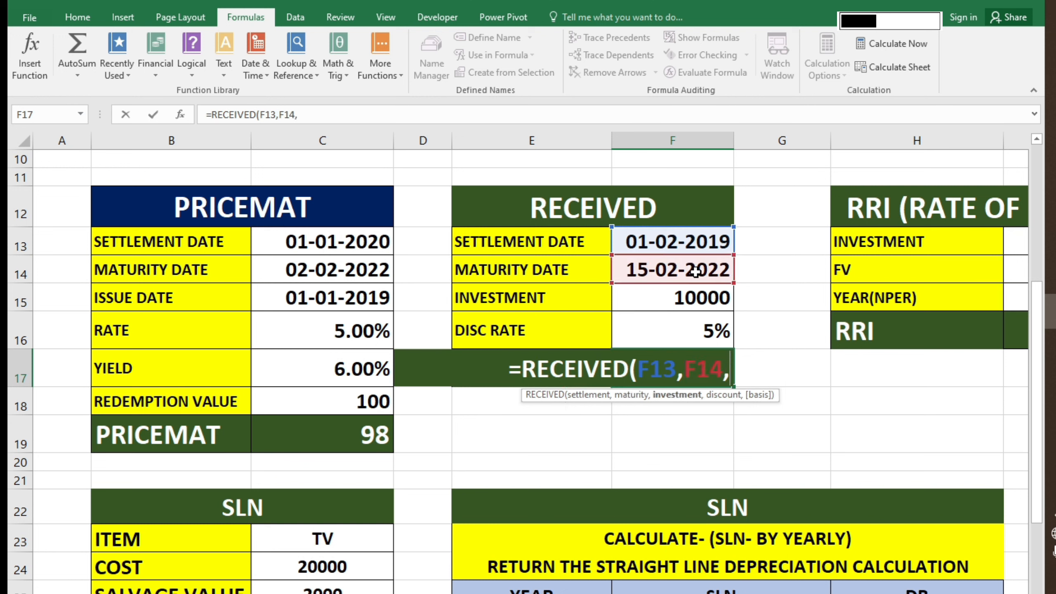
pyautogui.click(666, 303)
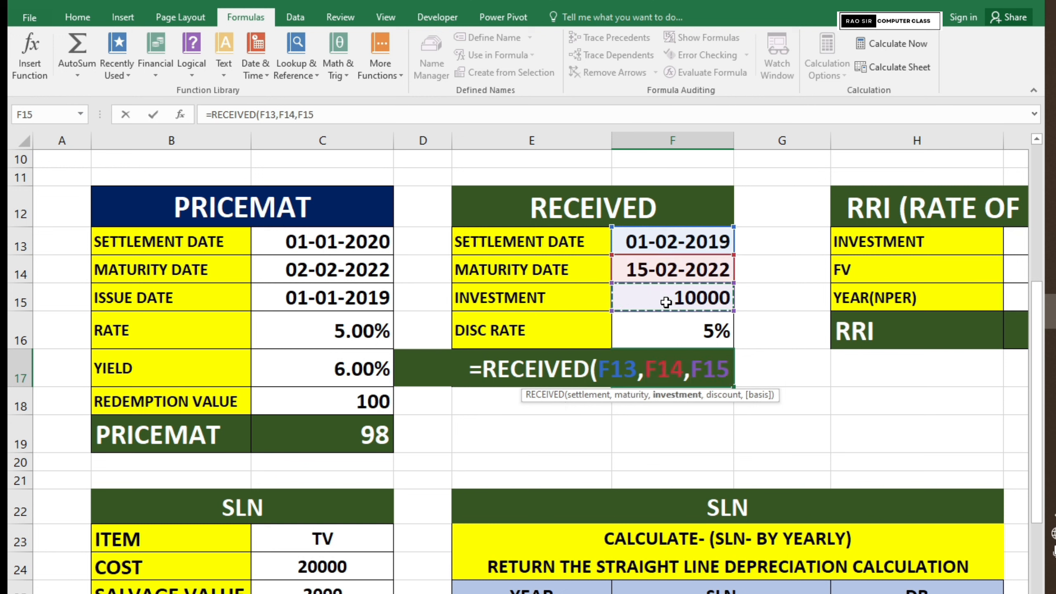
pyautogui.write(',')
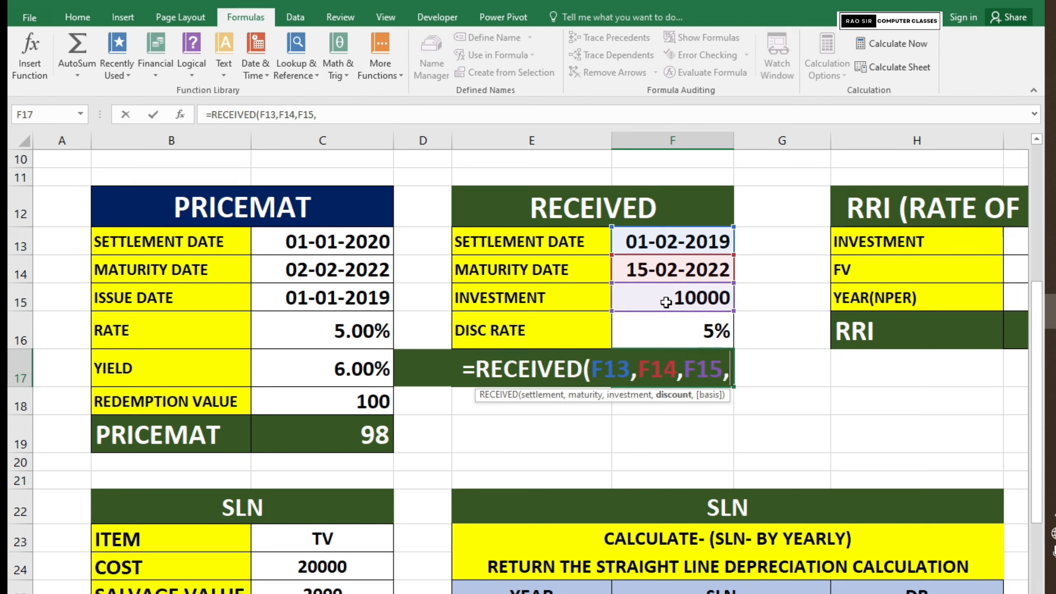
pyautogui.click(692, 327)
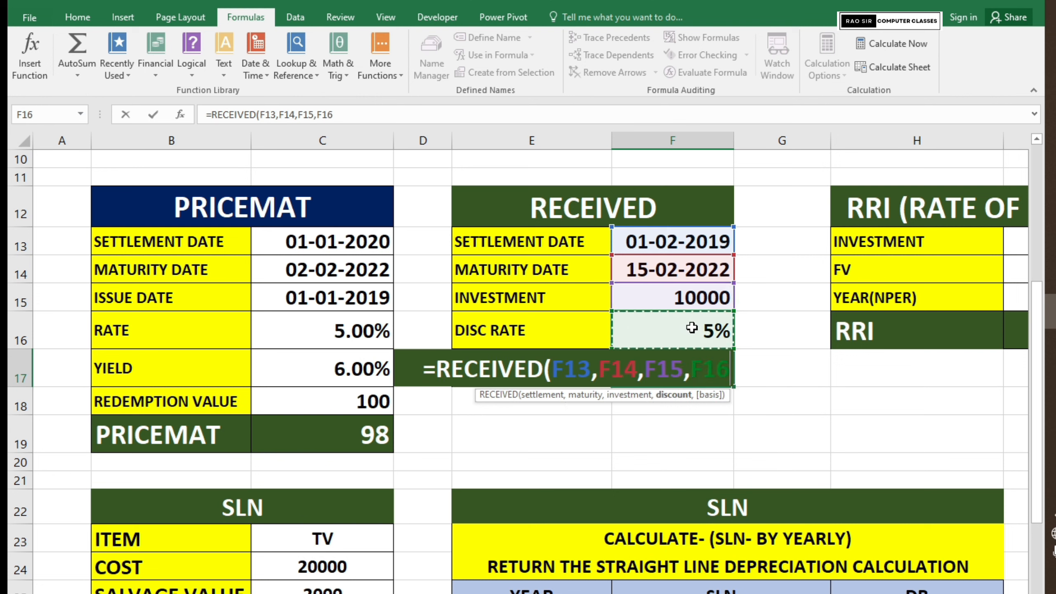
pyautogui.write(')')
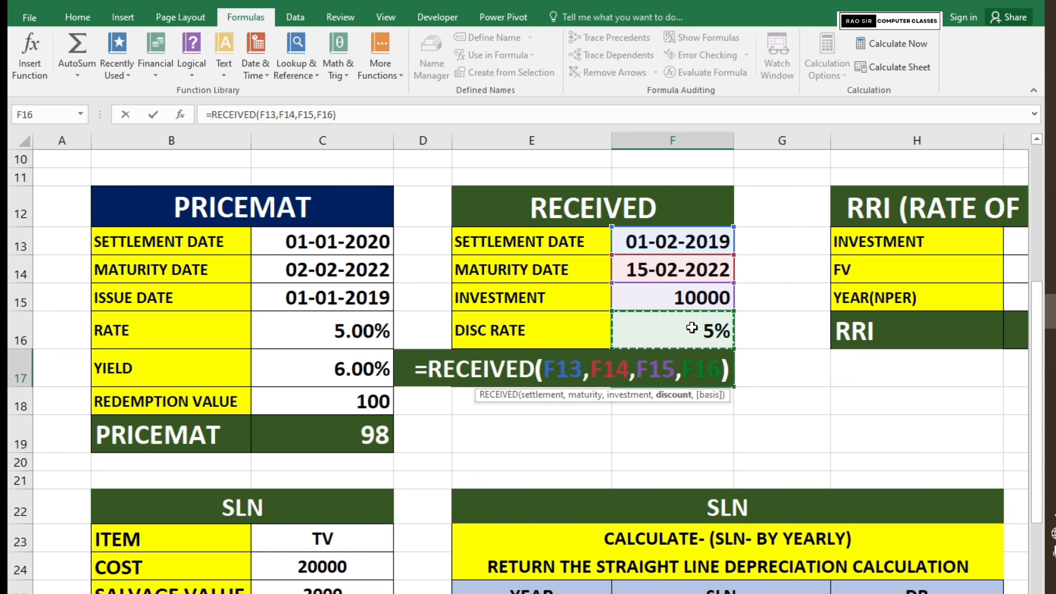
pyautogui.press('Return')
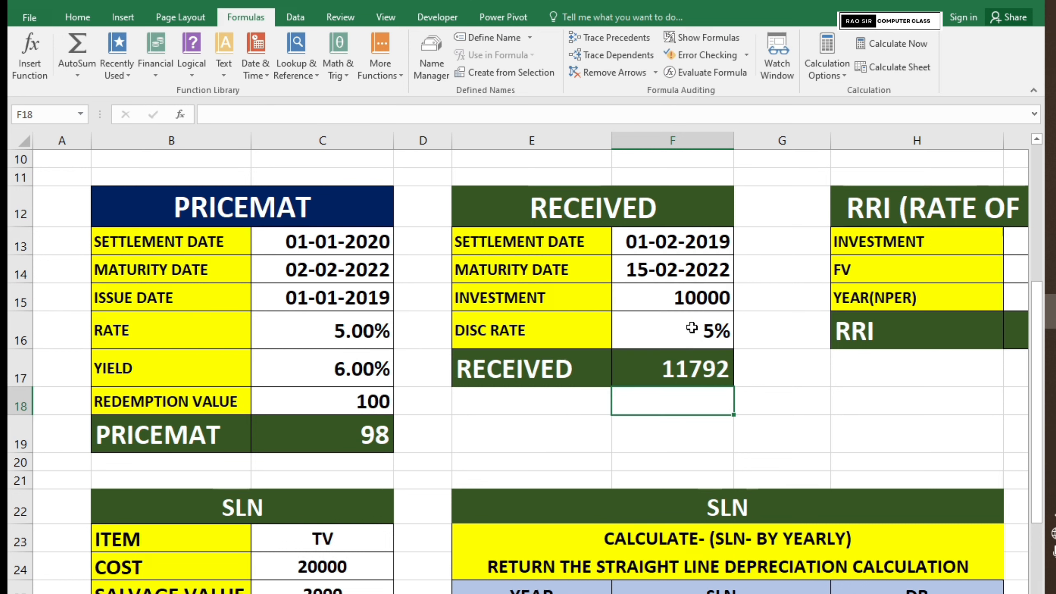
# Step: Check the RECEIVED formula in F17 against its investment, discount rate and dates, and highlight the whole RECEIVED table
pyautogui.click(692, 370)
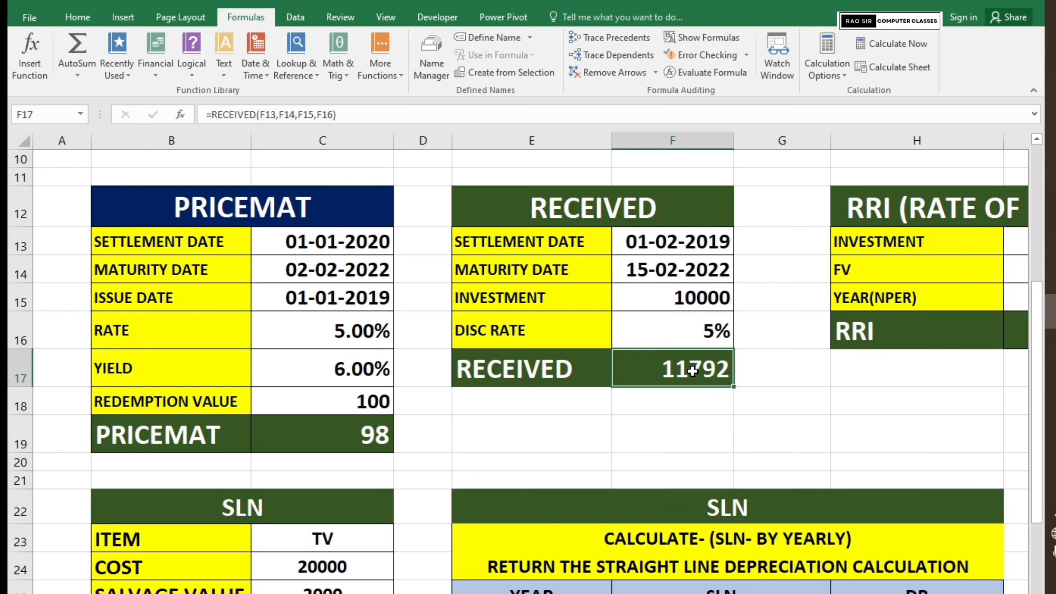
pyautogui.click(678, 303)
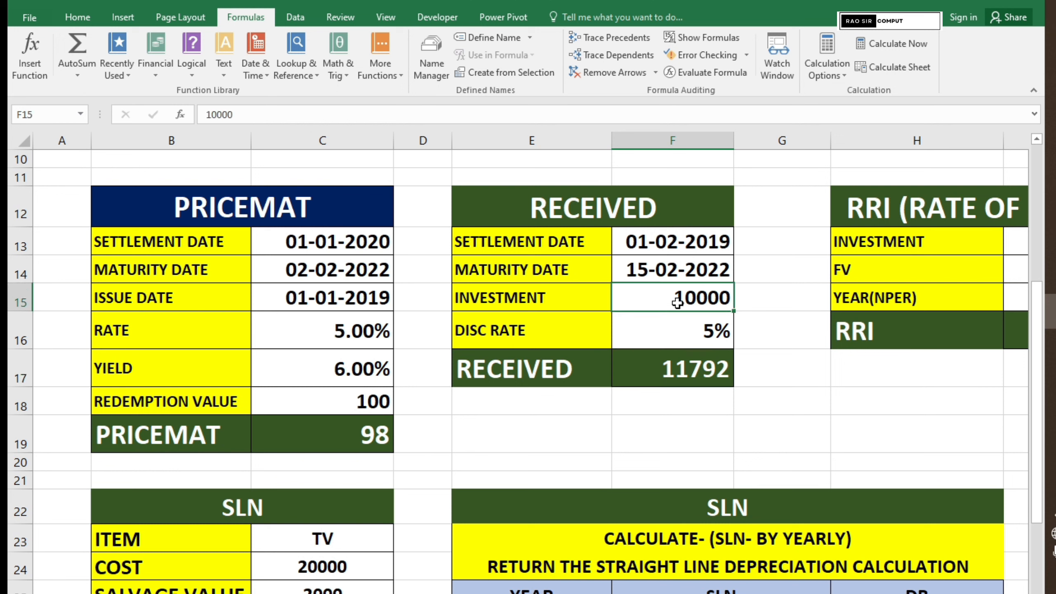
pyautogui.click(677, 327)
pyautogui.click(668, 245)
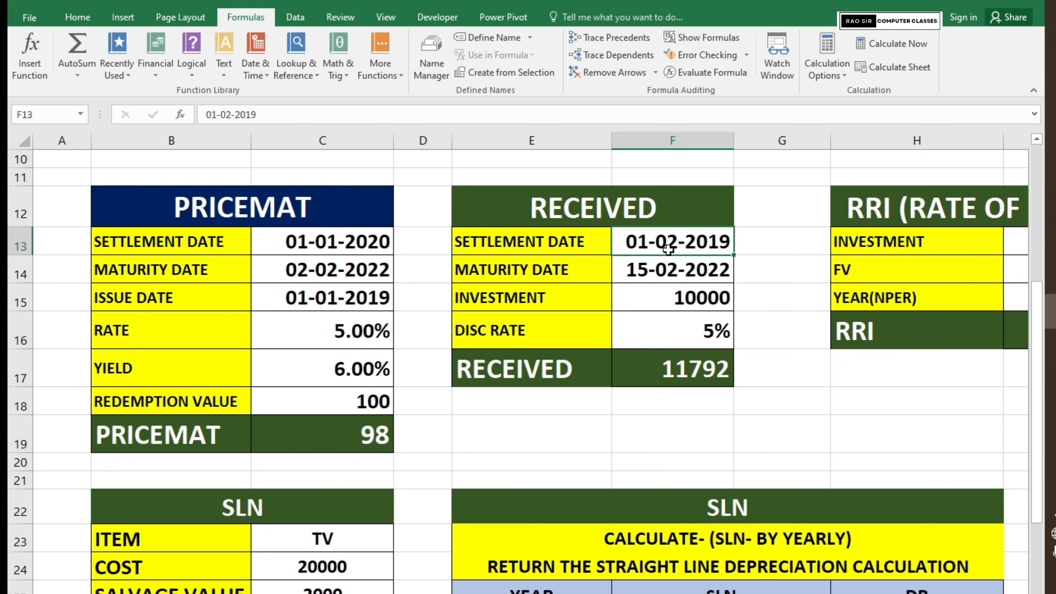
pyautogui.moveTo(668, 250); pyautogui.dragTo(666, 260)
pyautogui.click(662, 245)
pyautogui.click(670, 273)
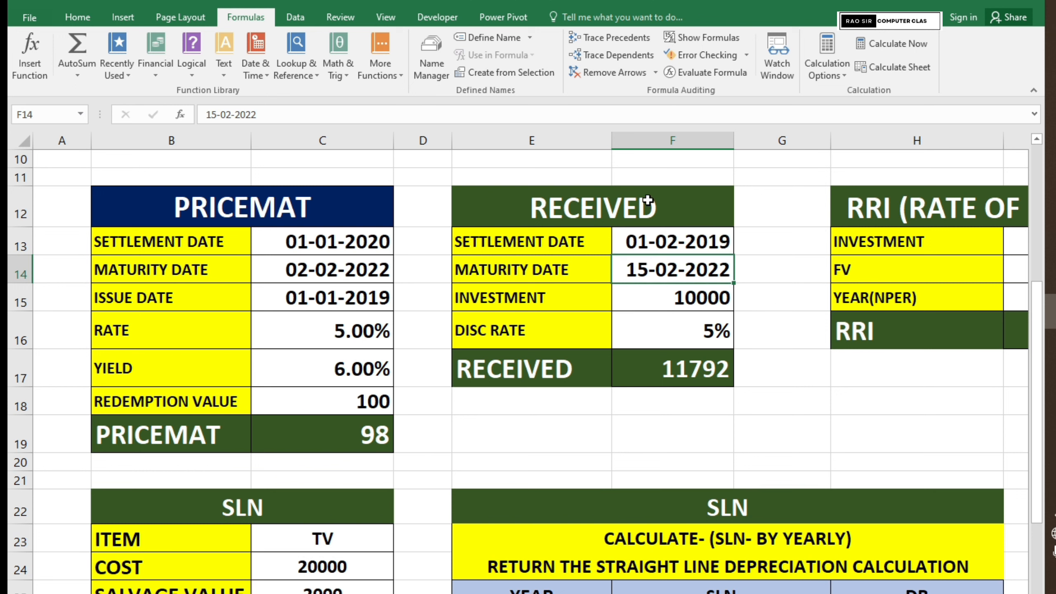
pyautogui.moveTo(636, 204); pyautogui.dragTo(640, 359)
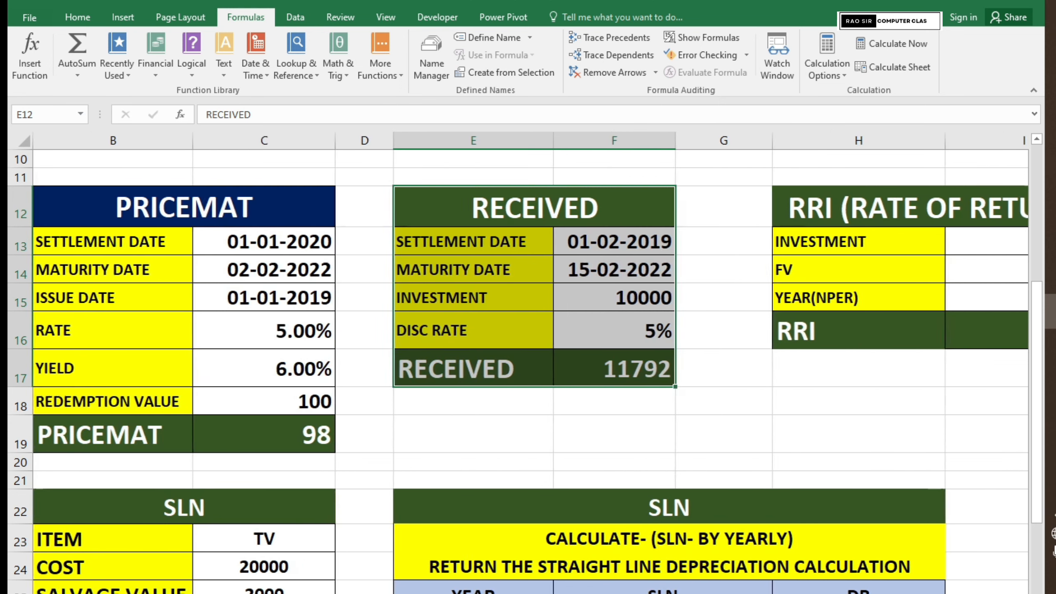
# Step: Examine the RRI (RATE OF RETURN) table and its inputs in I13:I15: investment, future value and number of years
pyautogui.hscroll(4, 392, 218)
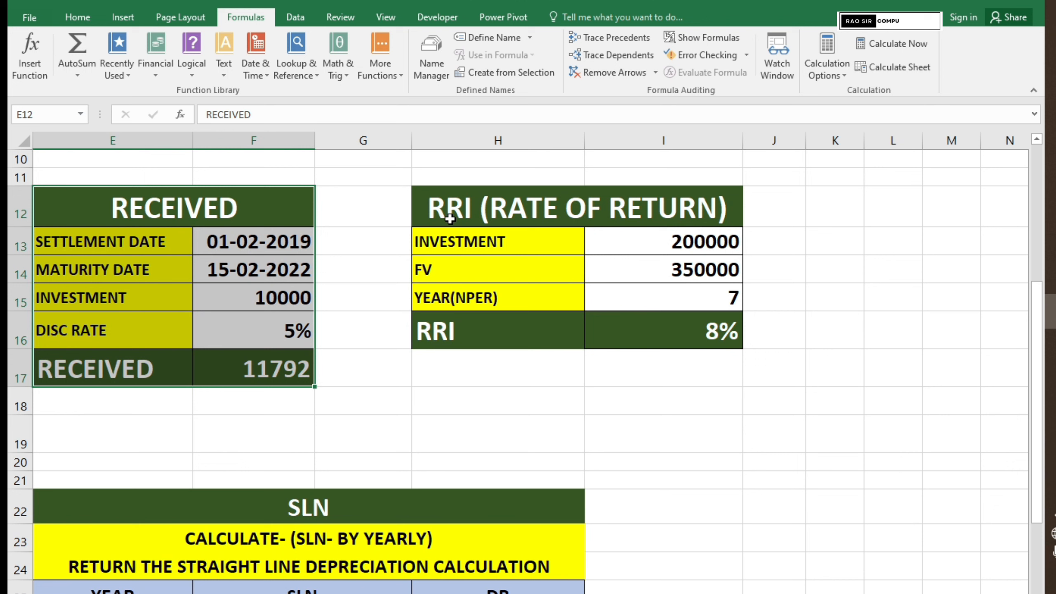
pyautogui.moveTo(446, 209); pyautogui.dragTo(490, 321)
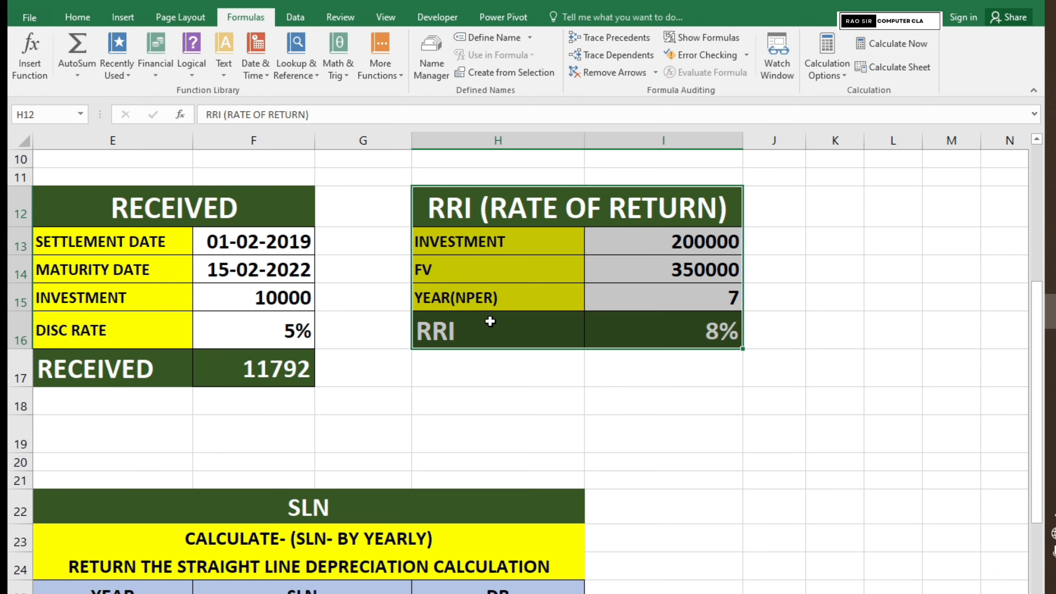
pyautogui.click(474, 209)
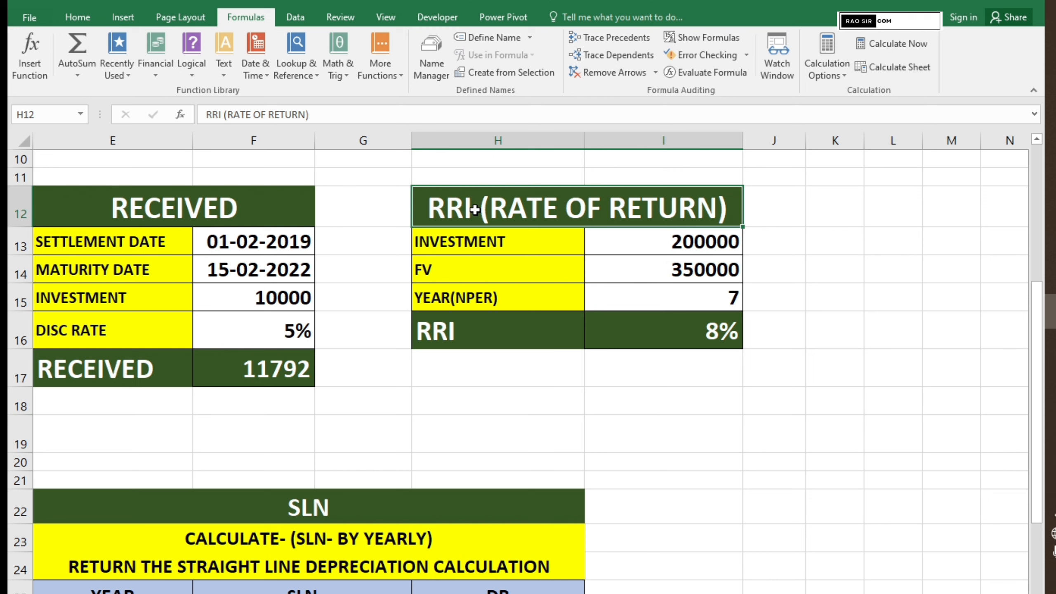
pyautogui.moveTo(540, 198); pyautogui.dragTo(559, 359)
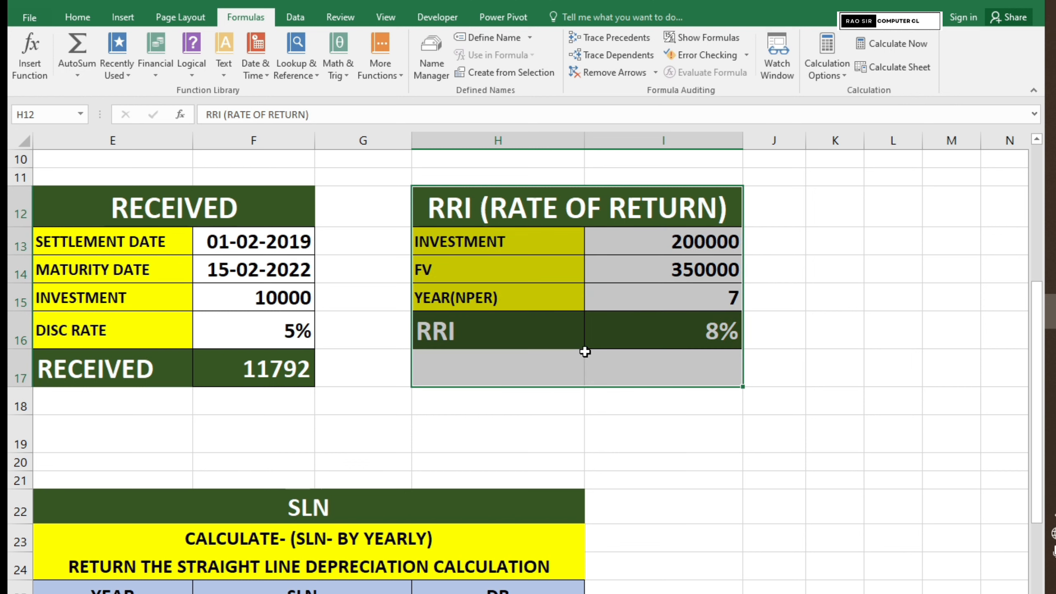
pyautogui.click(544, 239)
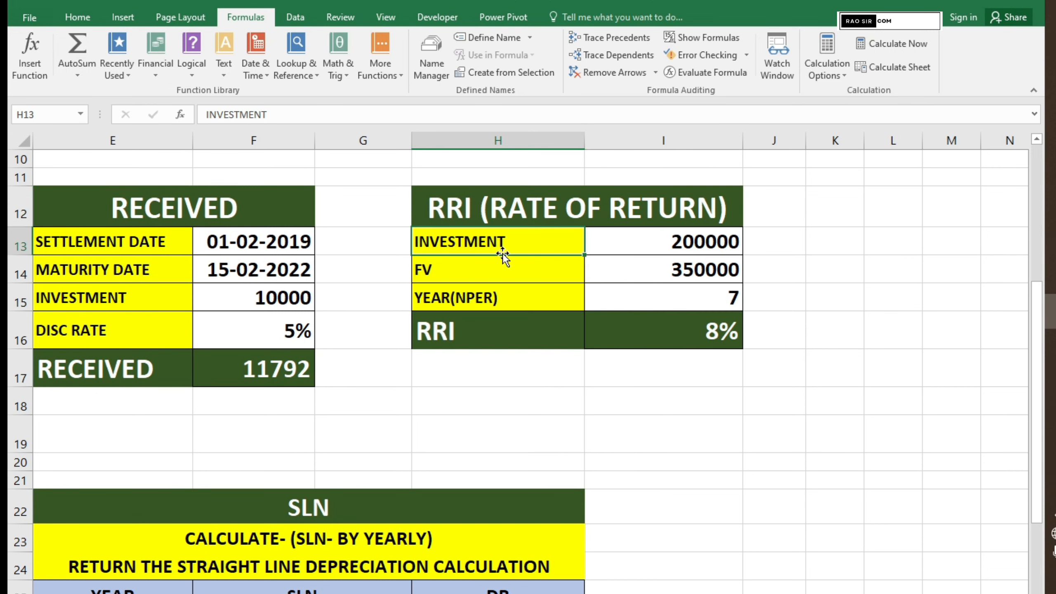
pyautogui.click(615, 242)
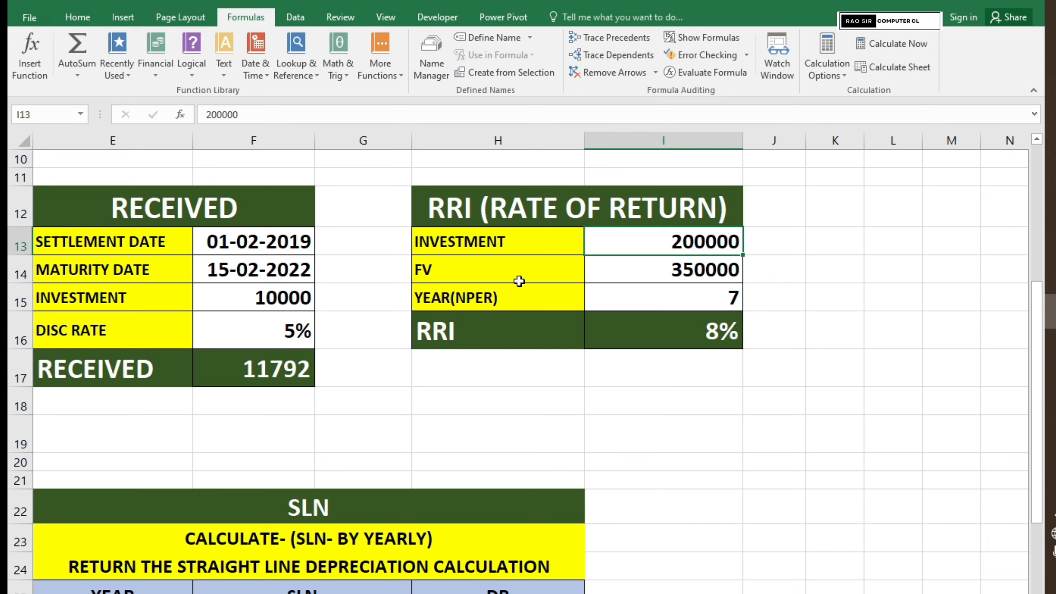
pyautogui.click(485, 273)
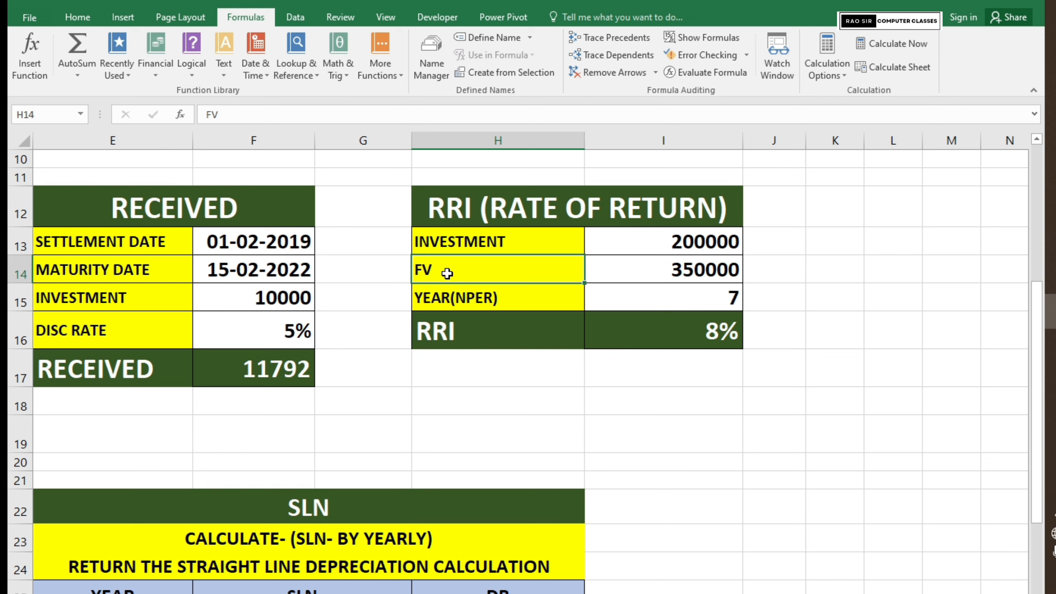
pyautogui.click(644, 270)
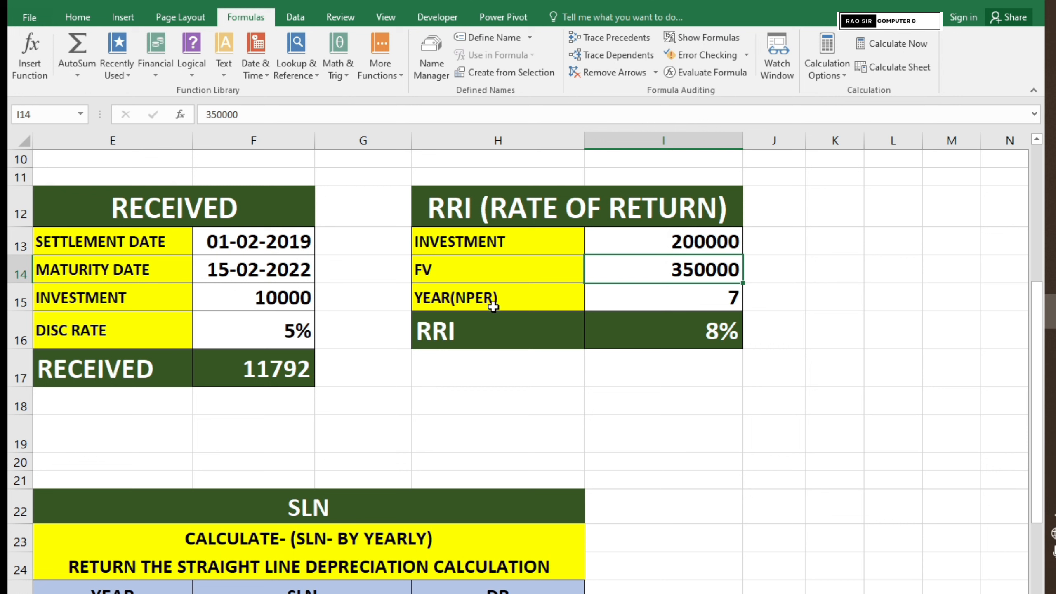
pyautogui.click(637, 296)
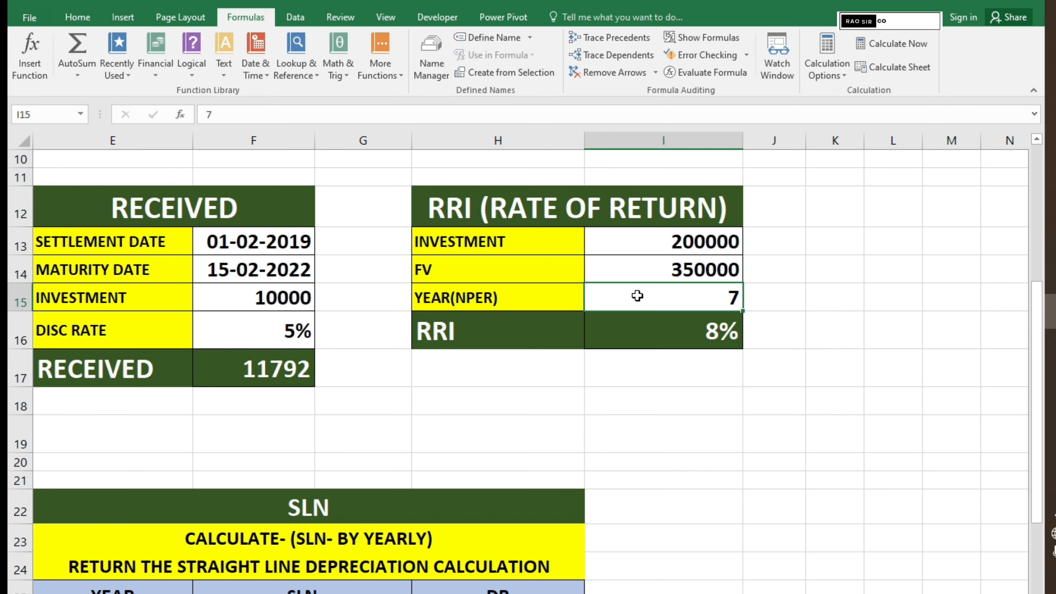
# Step: Rebuild the rate of return in I16 with the formula =RRI(I15,I13,I14)
pyautogui.click(655, 341)
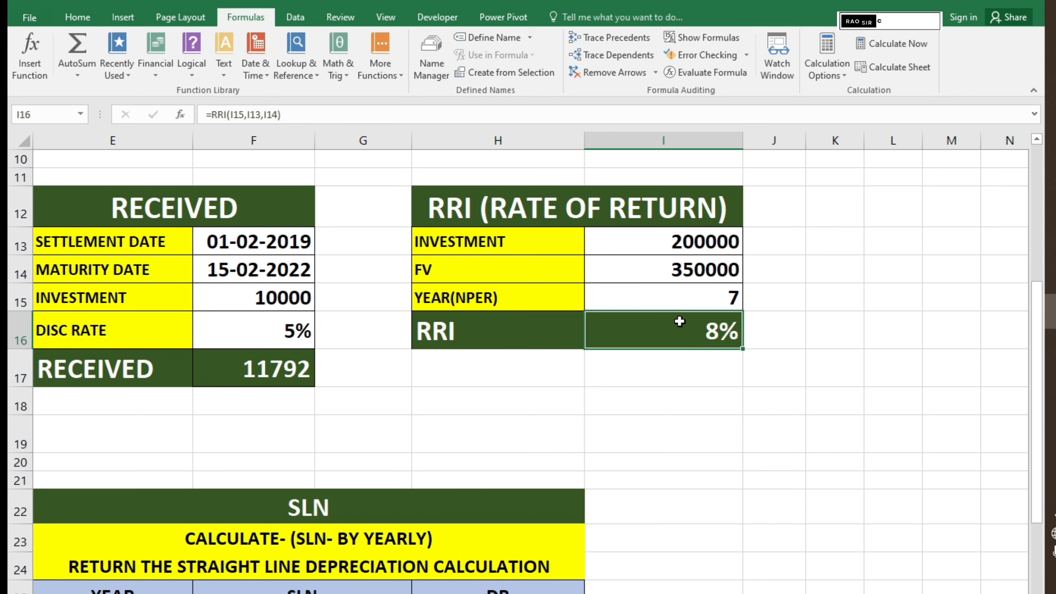
pyautogui.write('=RR')
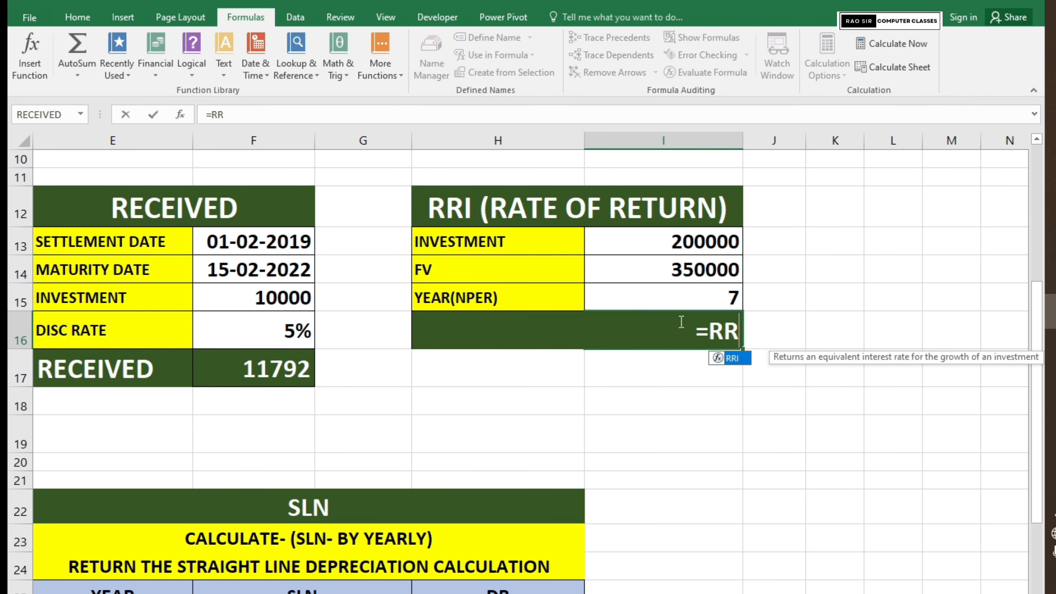
pyautogui.write('I(')
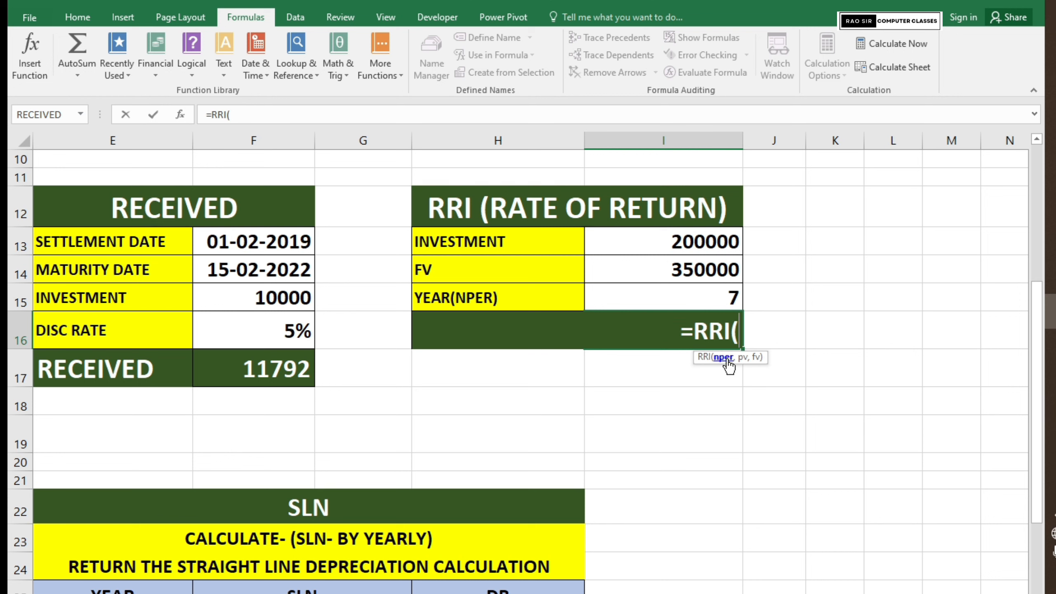
pyautogui.click(709, 301)
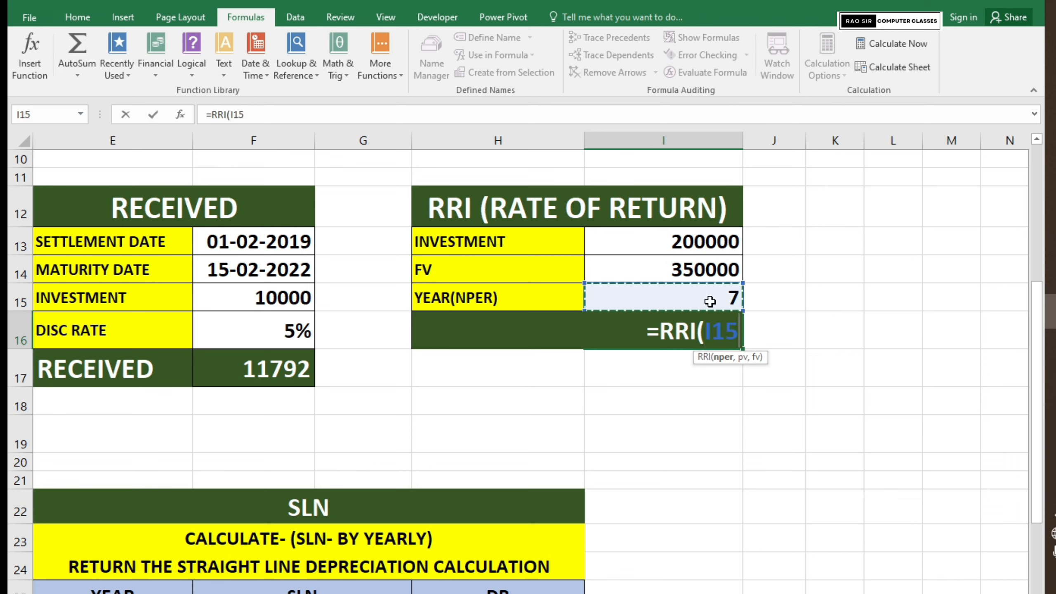
pyautogui.write(',')
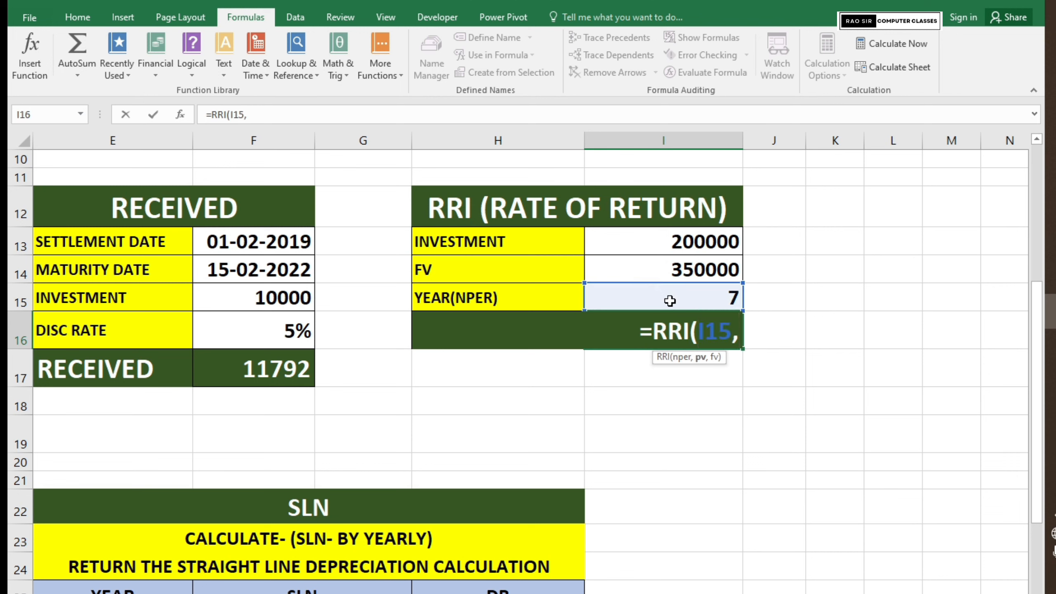
pyautogui.click(673, 243)
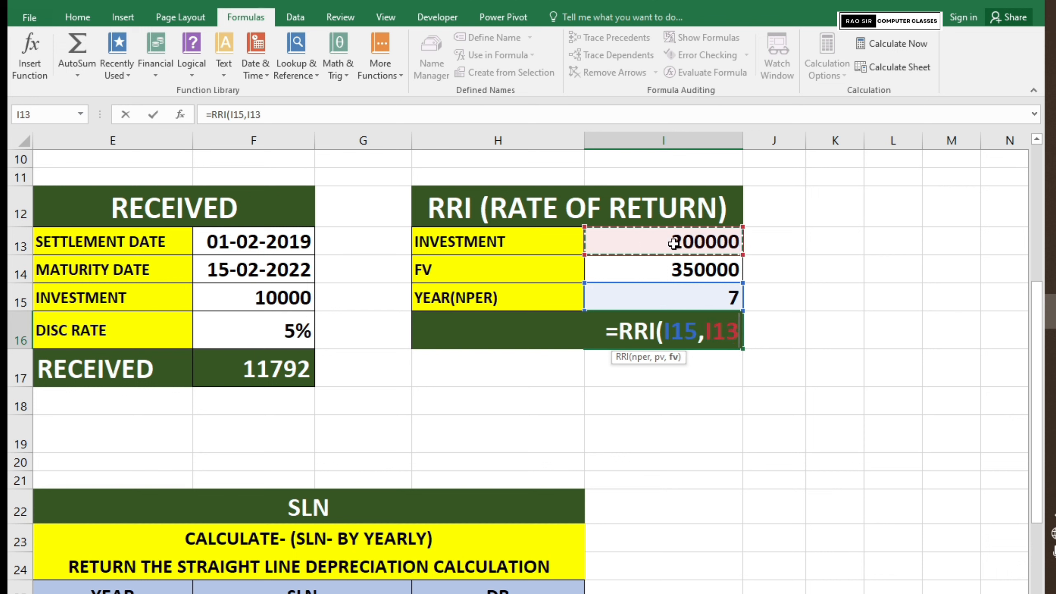
pyautogui.write(',')
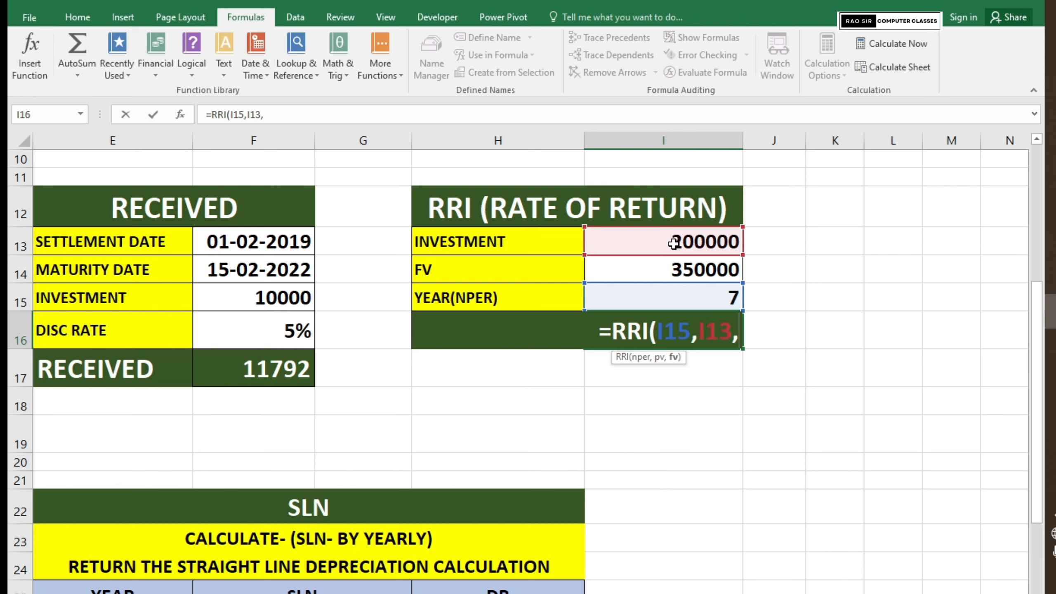
pyautogui.click(670, 275)
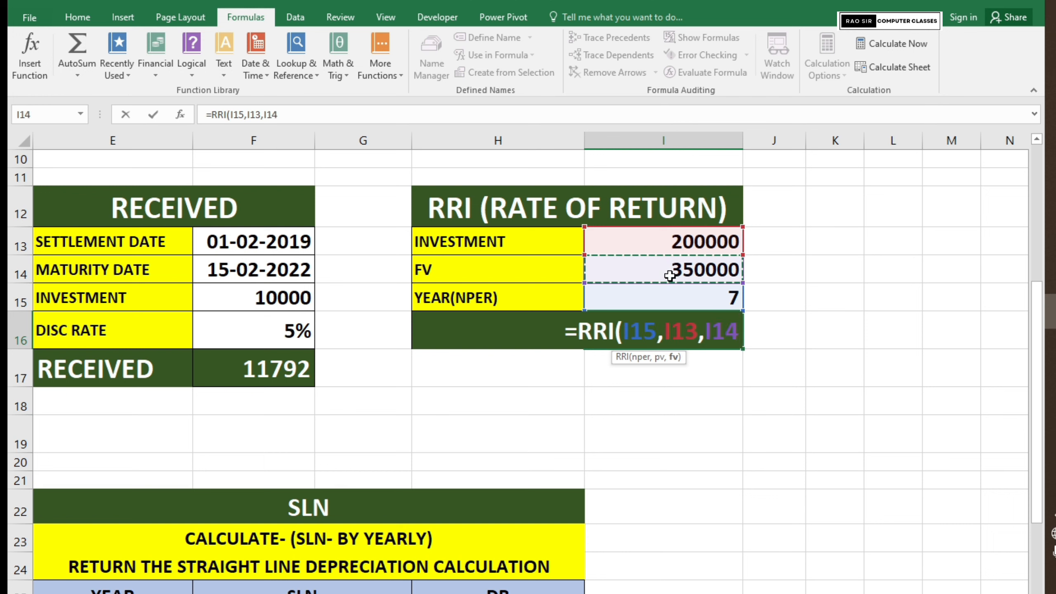
pyautogui.write(')')
pyautogui.press('Return')
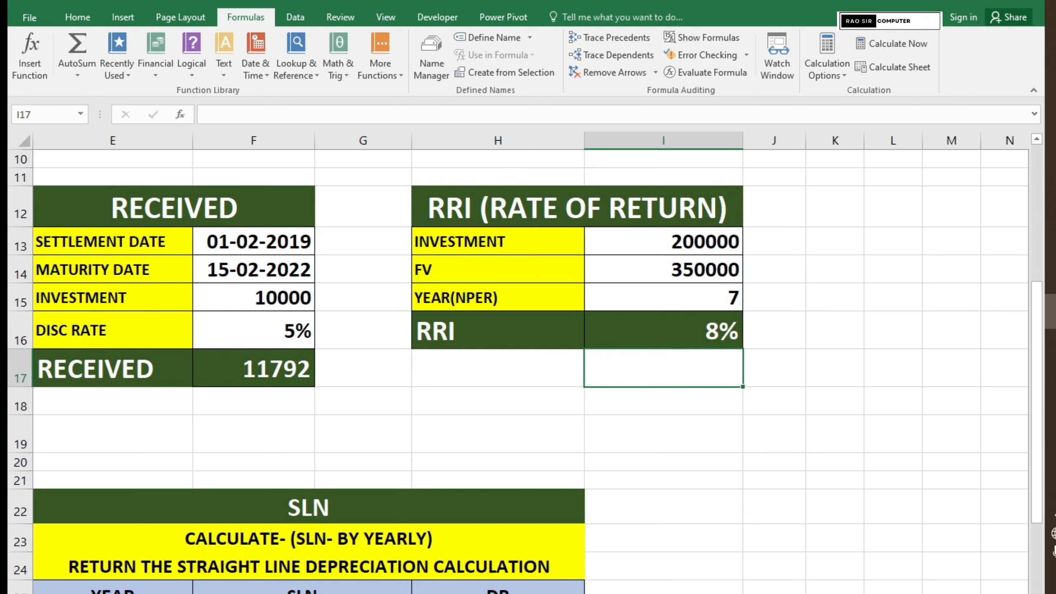
# Step: Check the RRI formula in I16 against the investment, future value and year inputs in I13:I15
pyautogui.click(669, 325)
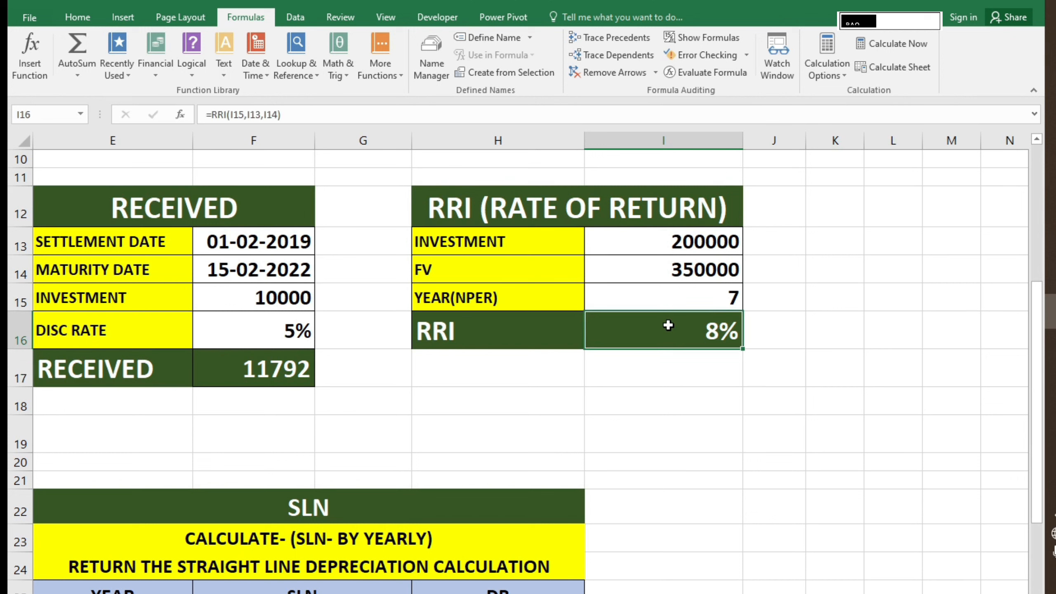
pyautogui.click(655, 239)
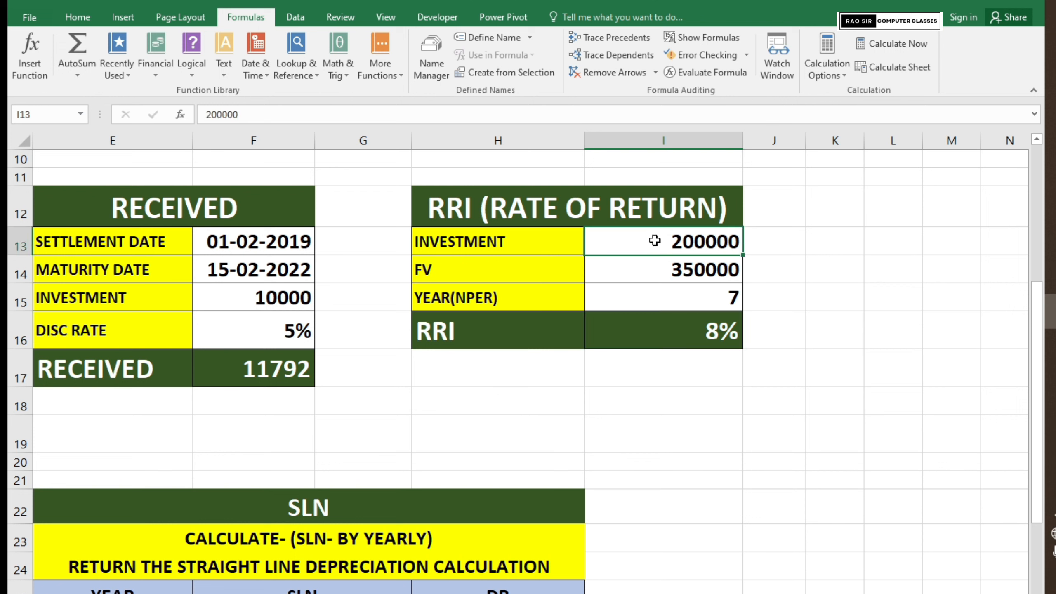
pyautogui.click(654, 267)
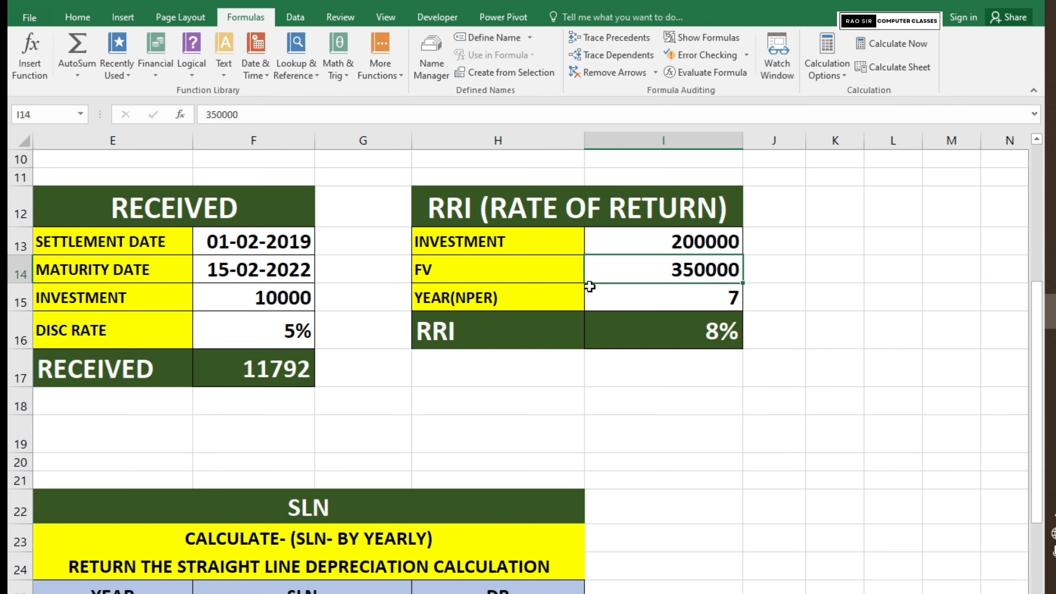
pyautogui.click(673, 299)
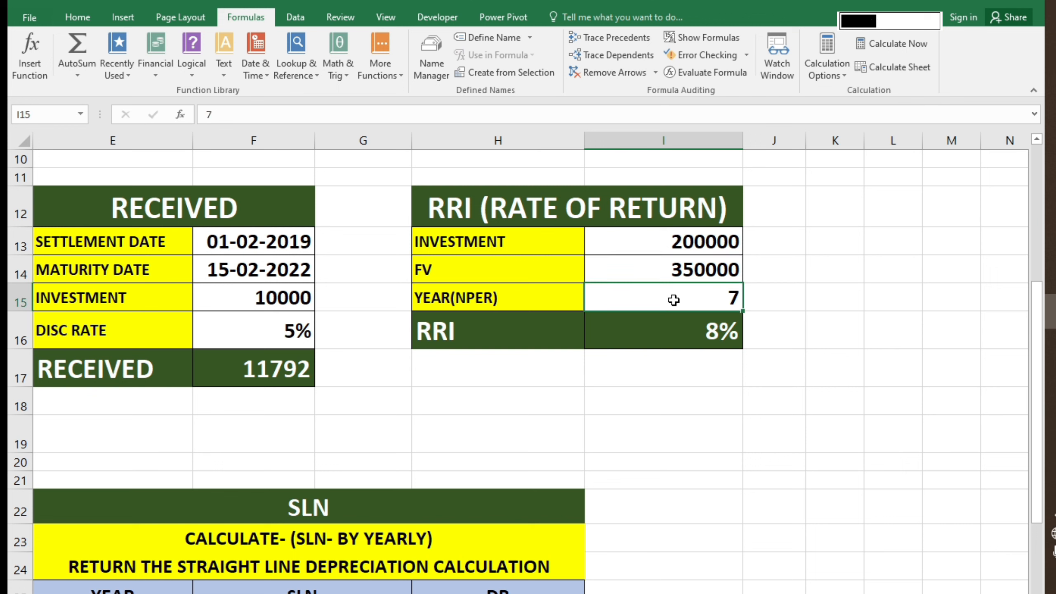
pyautogui.click(676, 337)
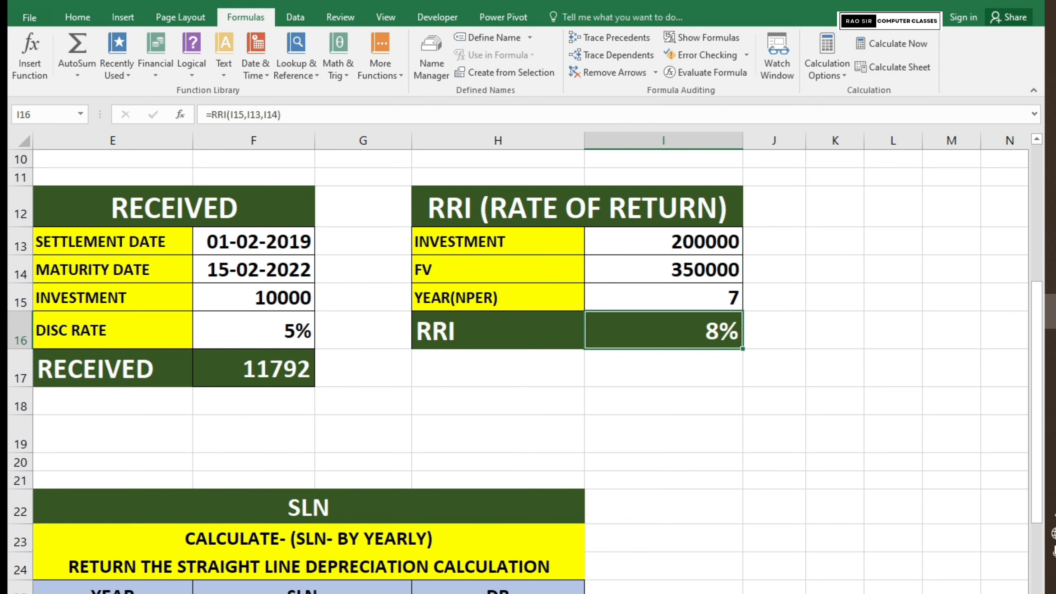
# Step: Examine the SLN table's inputs in C23:C26: item, cost, salvage value and life in years
pyautogui.hscroll(-4, 530, 363)
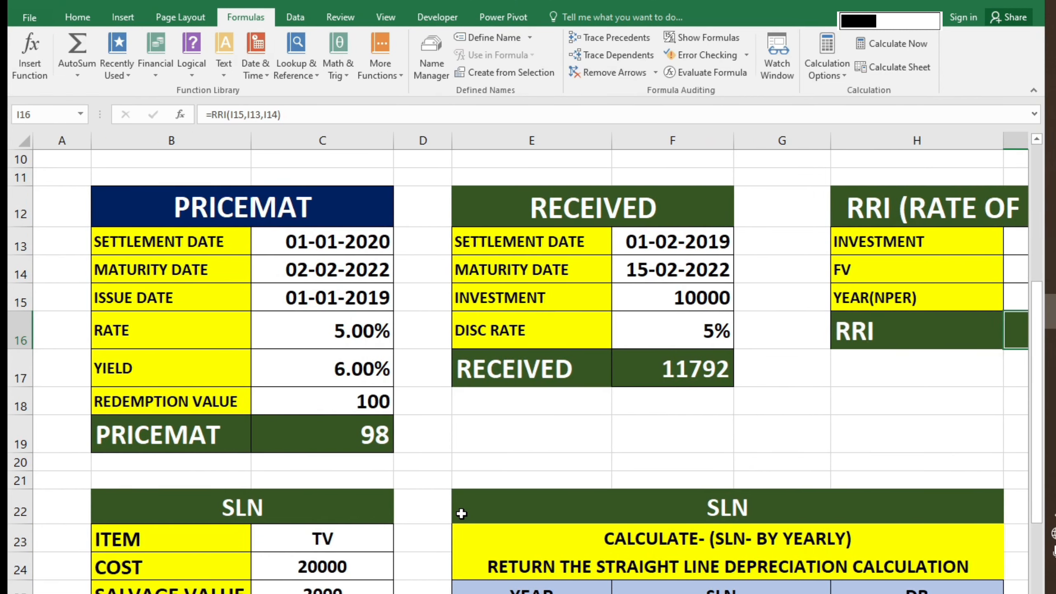
pyautogui.scroll(-1, 462, 509)
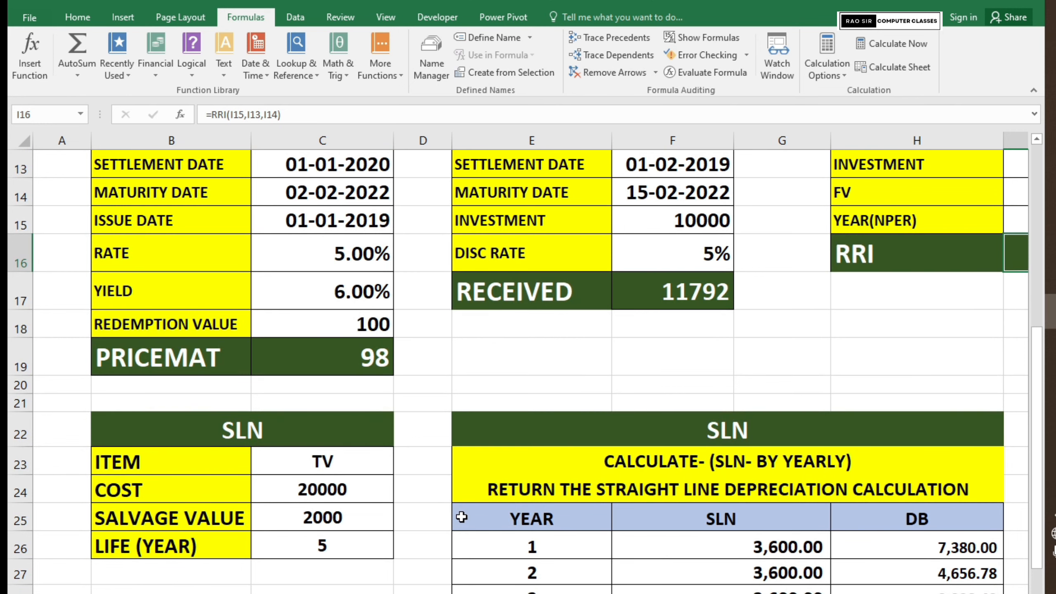
pyautogui.scroll(-2, 462, 517)
pyautogui.click(248, 249)
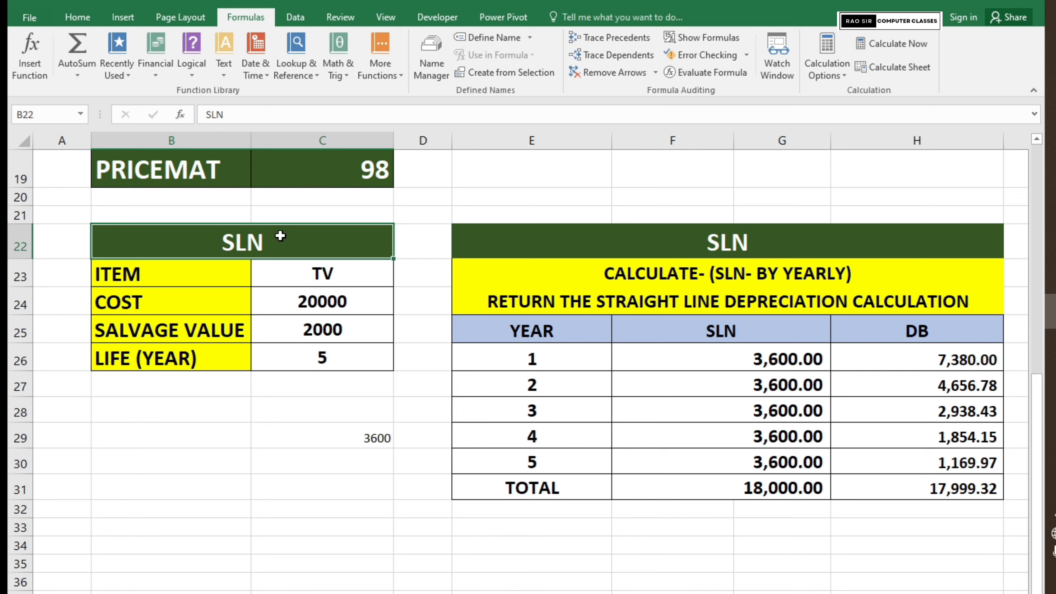
pyautogui.click(297, 285)
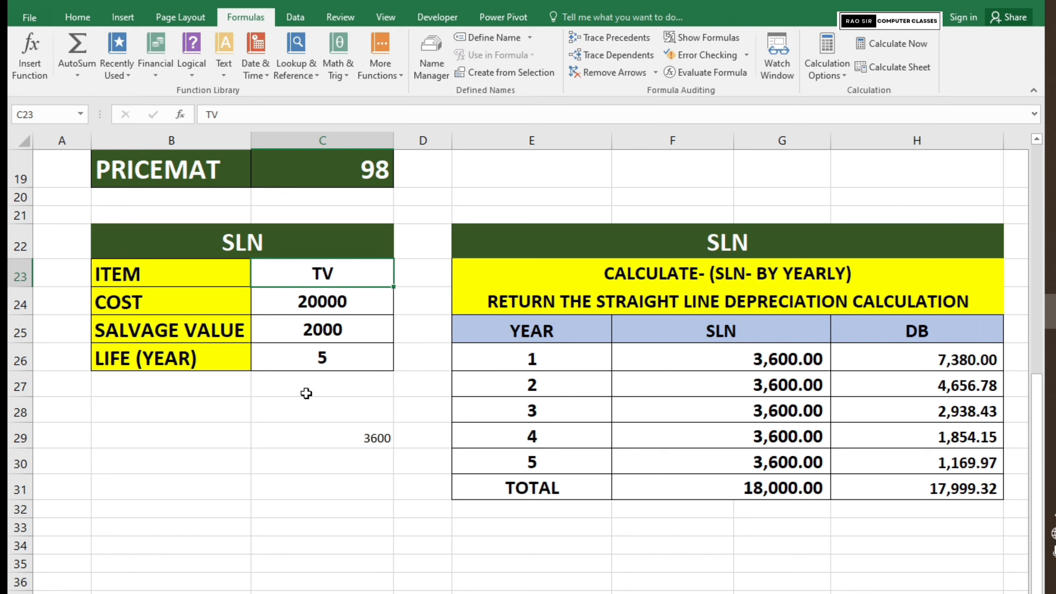
pyautogui.click(353, 306)
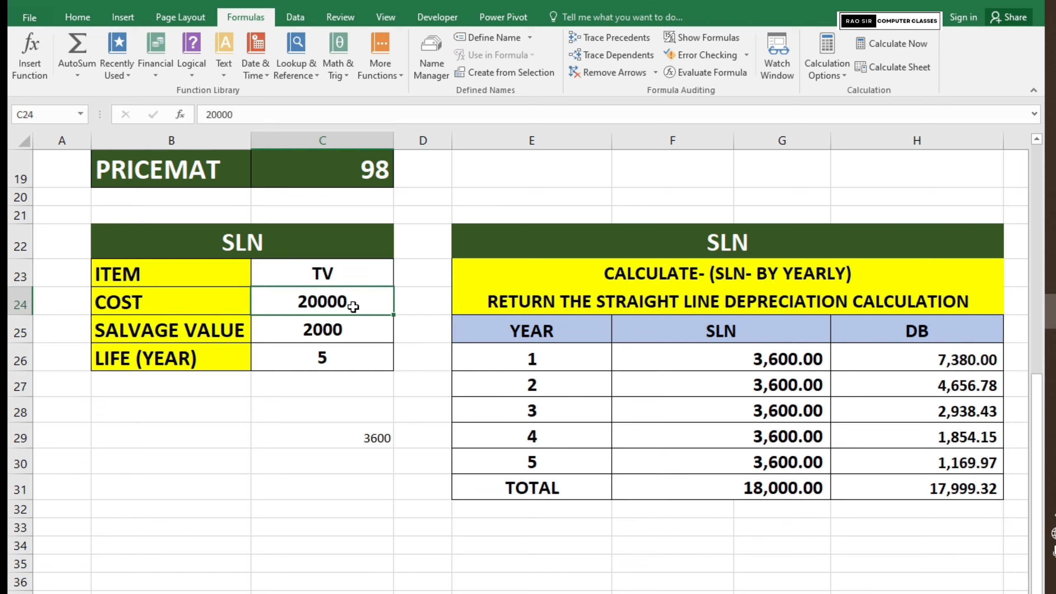
pyautogui.click(340, 331)
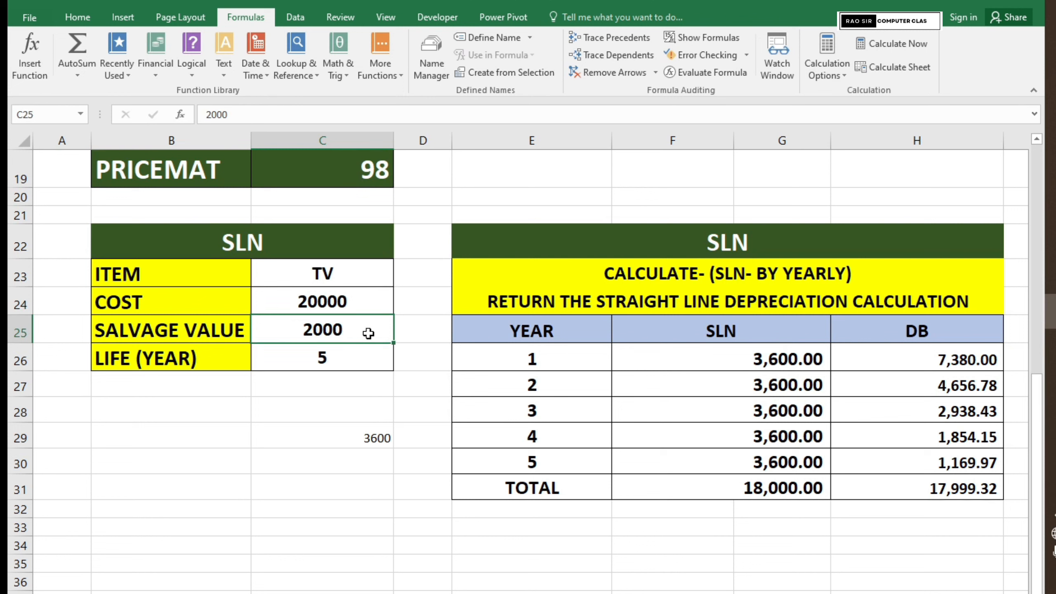
pyautogui.click(370, 306)
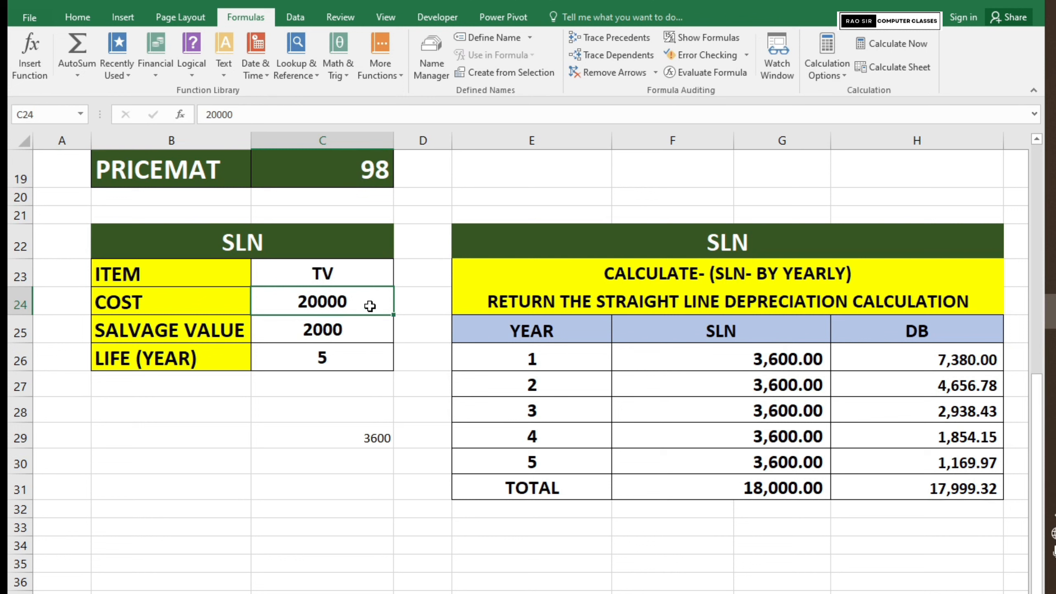
pyautogui.click(350, 357)
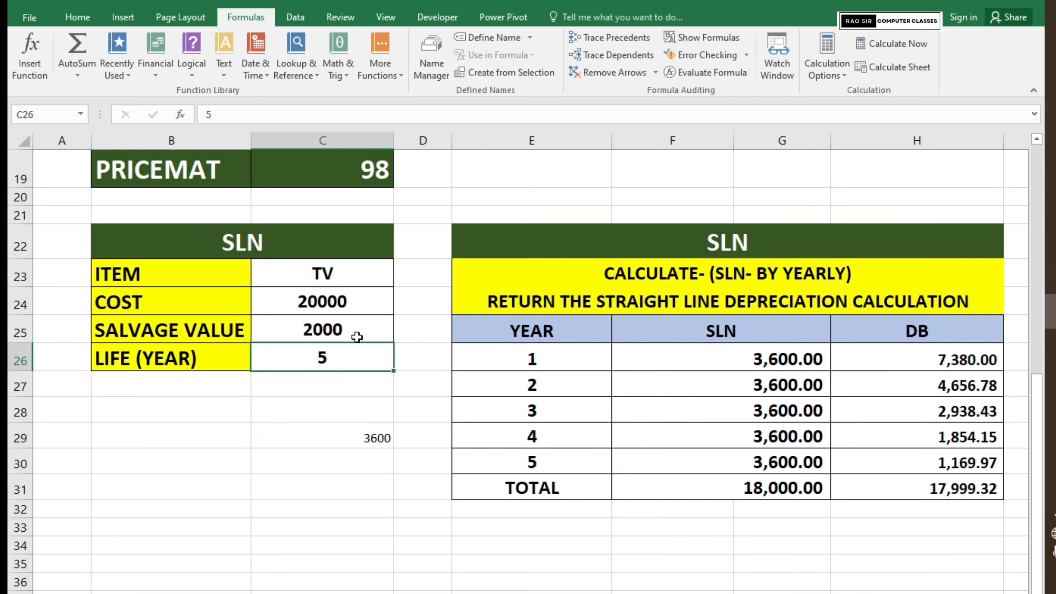
pyautogui.click(357, 337)
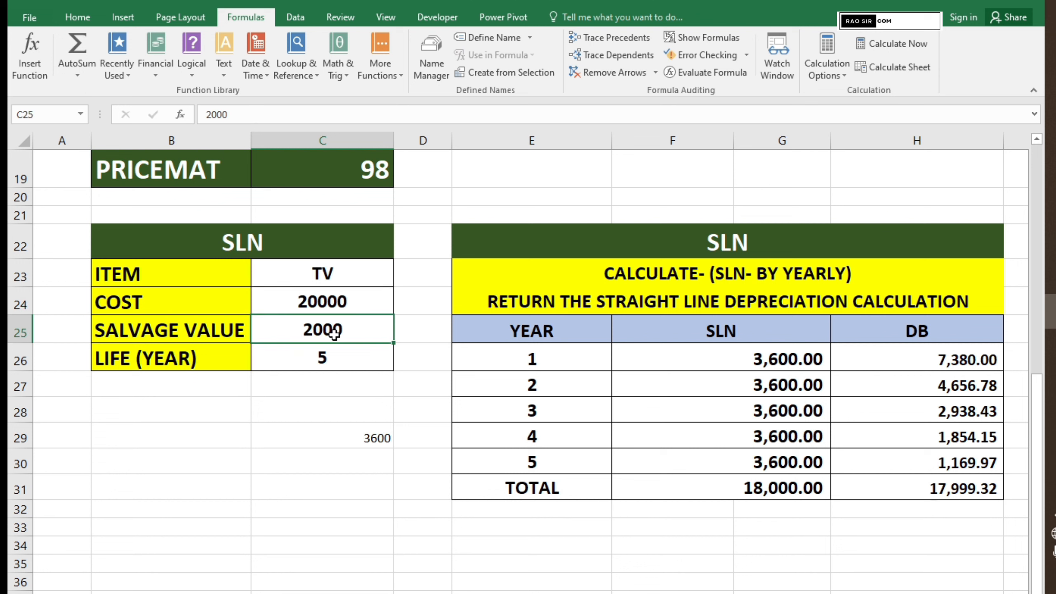
pyautogui.click(344, 358)
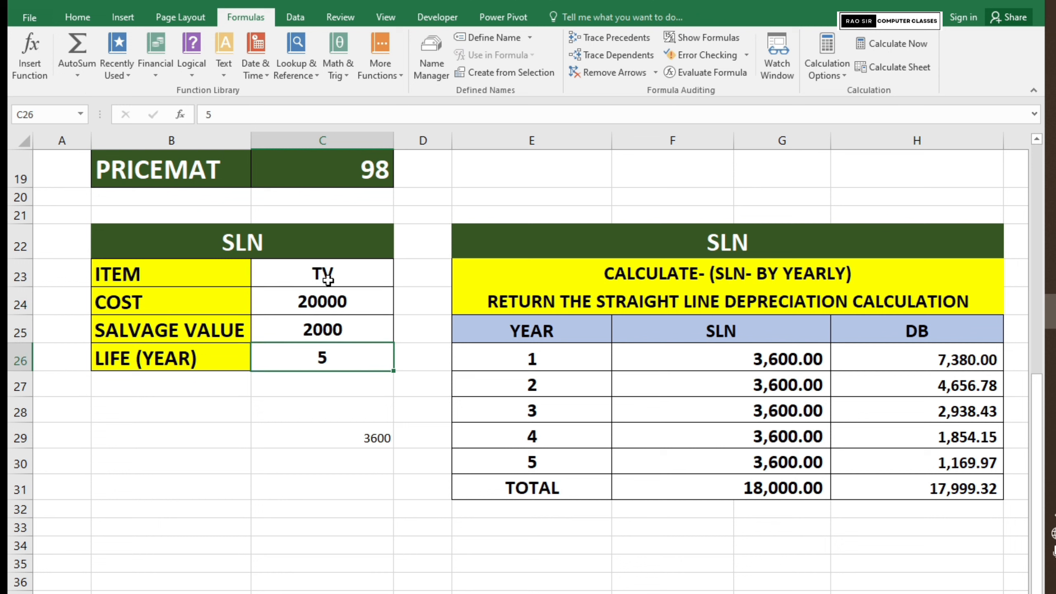
# Step: Clear the yearly results and totals from the SLN and DB columns, rows 26 to 31, of the depreciation table
pyautogui.moveTo(709, 347); pyautogui.dragTo(724, 485)
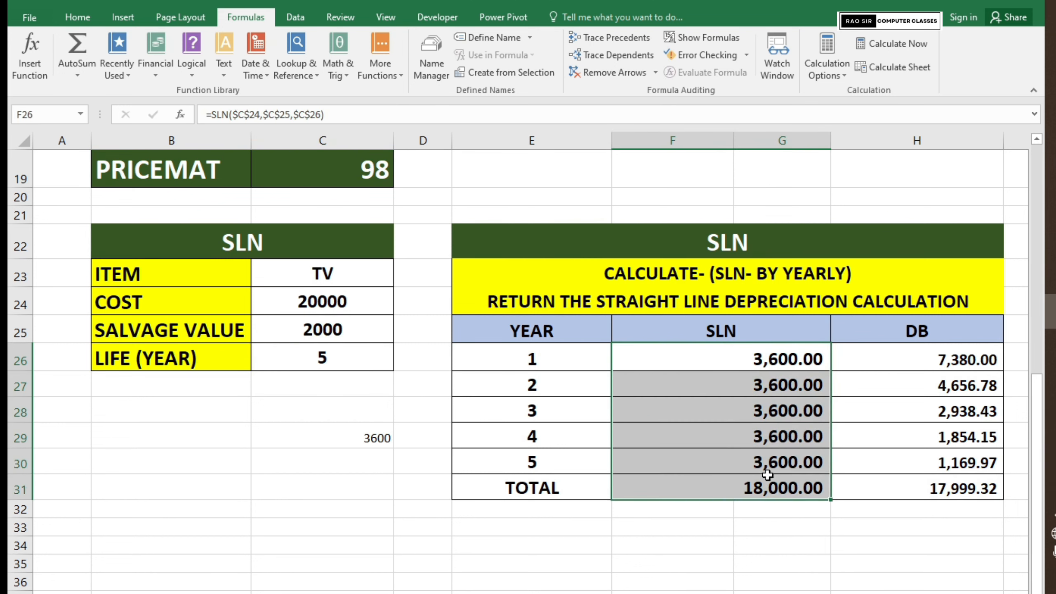
pyautogui.press('Delete')
pyautogui.moveTo(932, 364); pyautogui.dragTo(938, 476)
pyautogui.press('Delete')
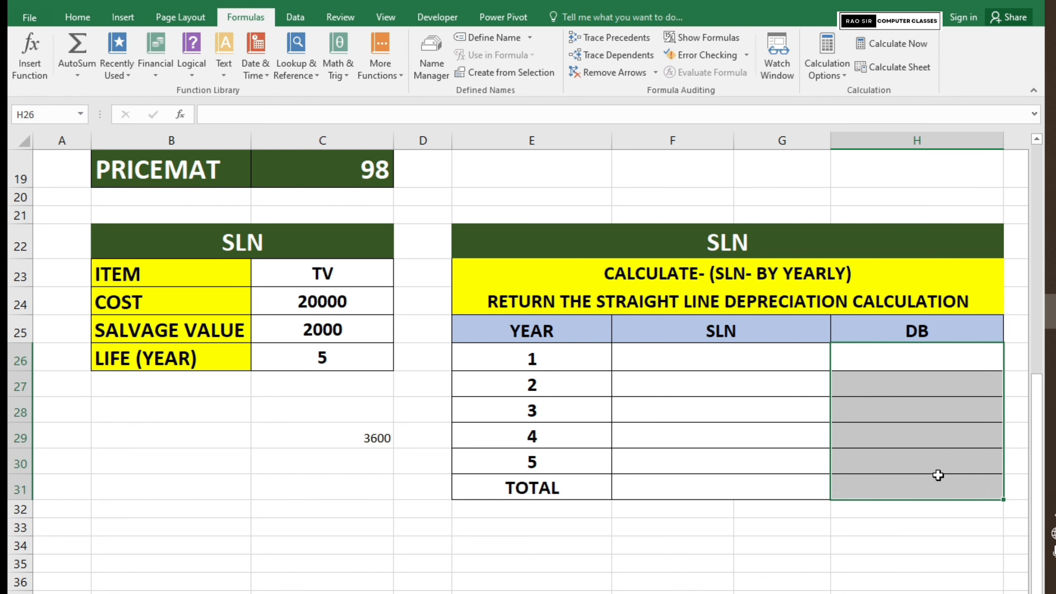
# Step: Examine the SLN and DB column headings in row 25 and the cost and salvage value inputs in C24:C25
pyautogui.hscroll(1, 936, 486)
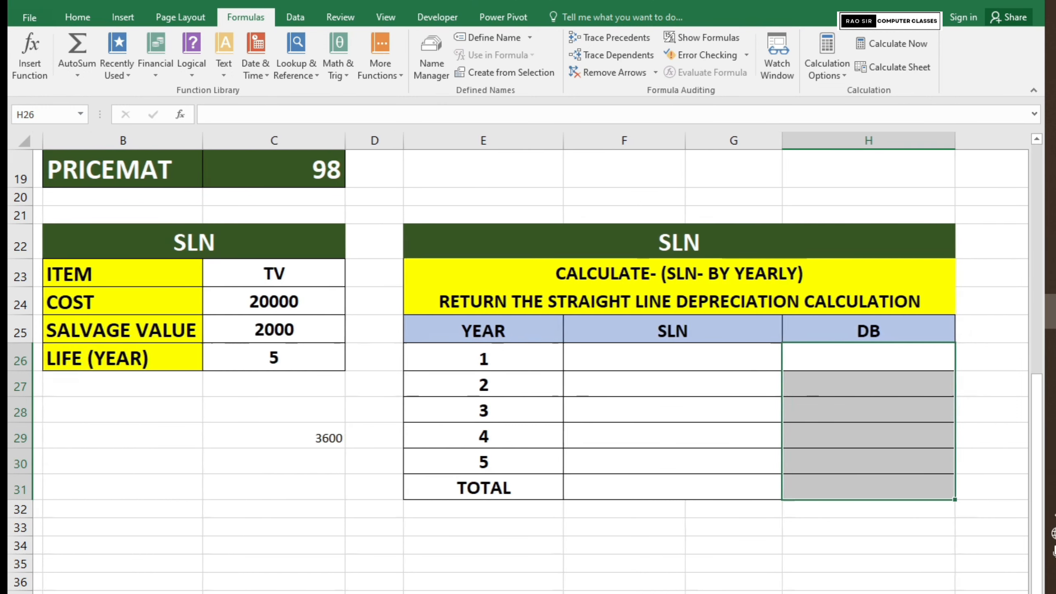
pyautogui.click(846, 337)
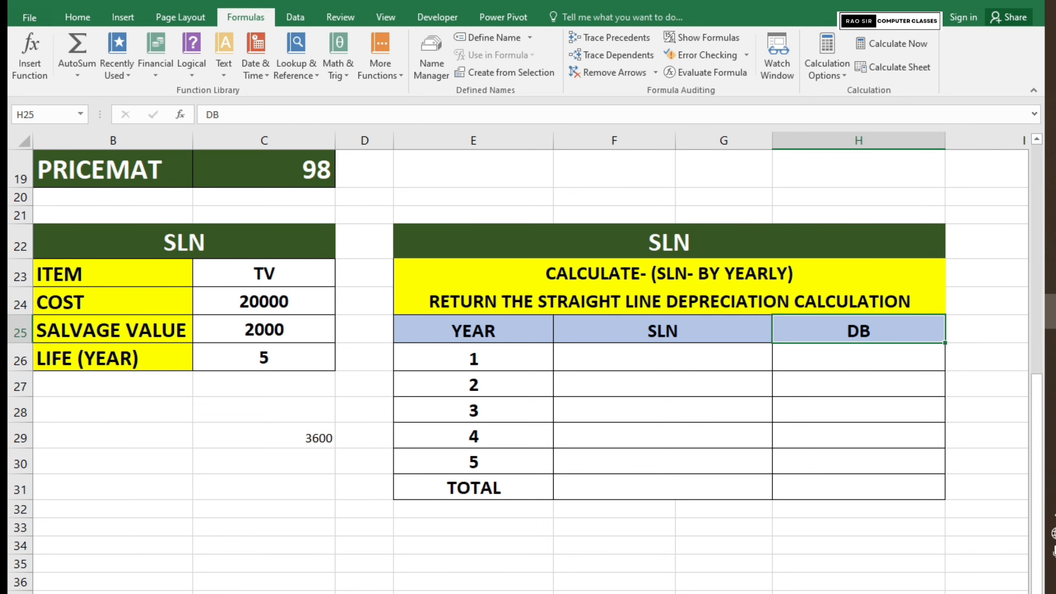
pyautogui.hscroll(-1, 529, 363)
pyautogui.click(673, 319)
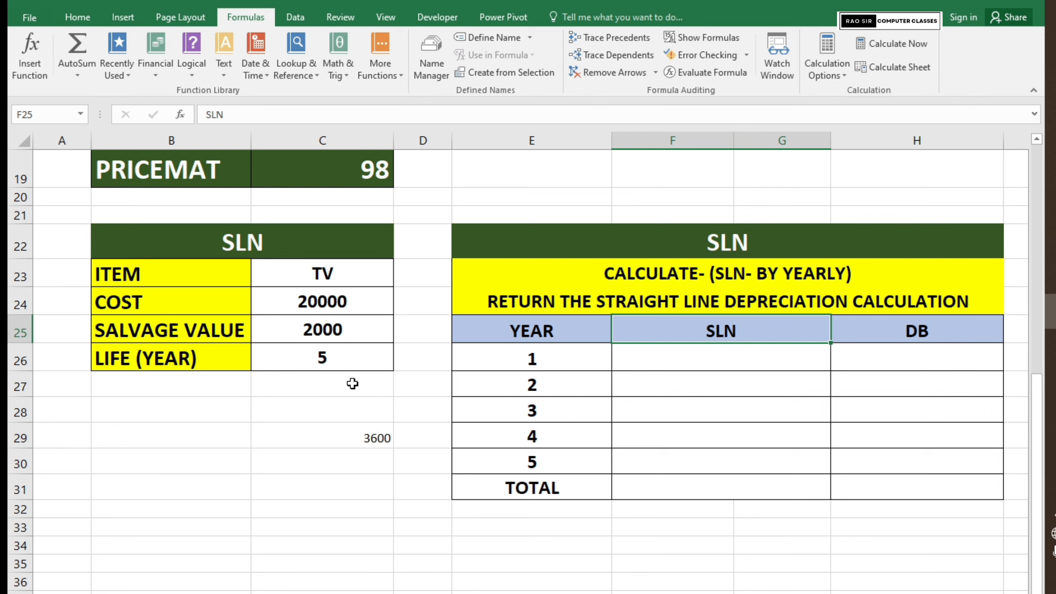
pyautogui.click(319, 308)
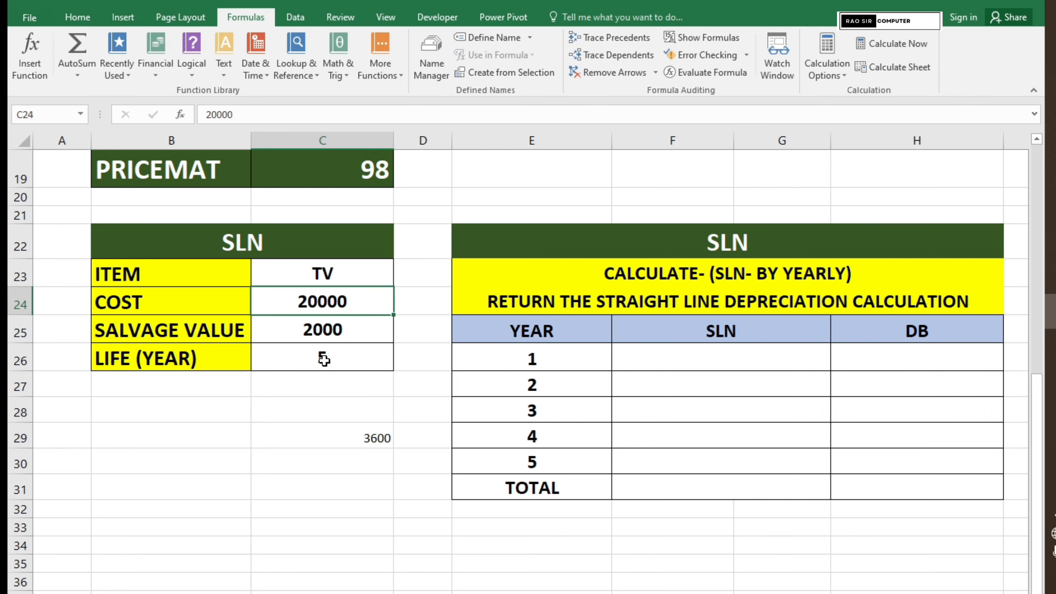
pyautogui.click(363, 327)
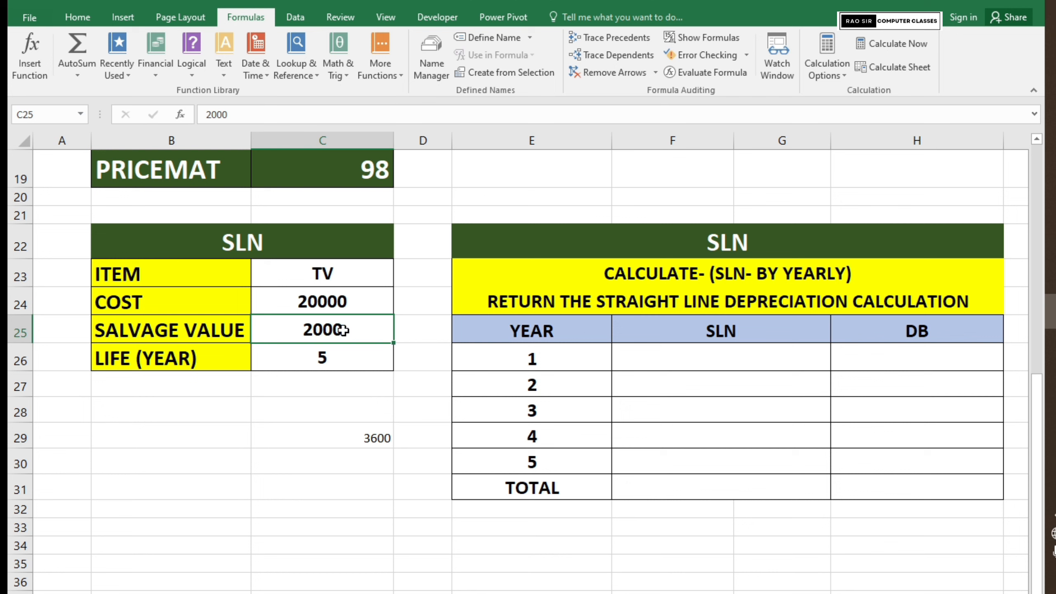
pyautogui.click(348, 303)
pyautogui.click(359, 330)
# Step: Replace the contents of C29 with the manual depreciation check =18000/C26
pyautogui.click(353, 438)
pyautogui.press('Delete')
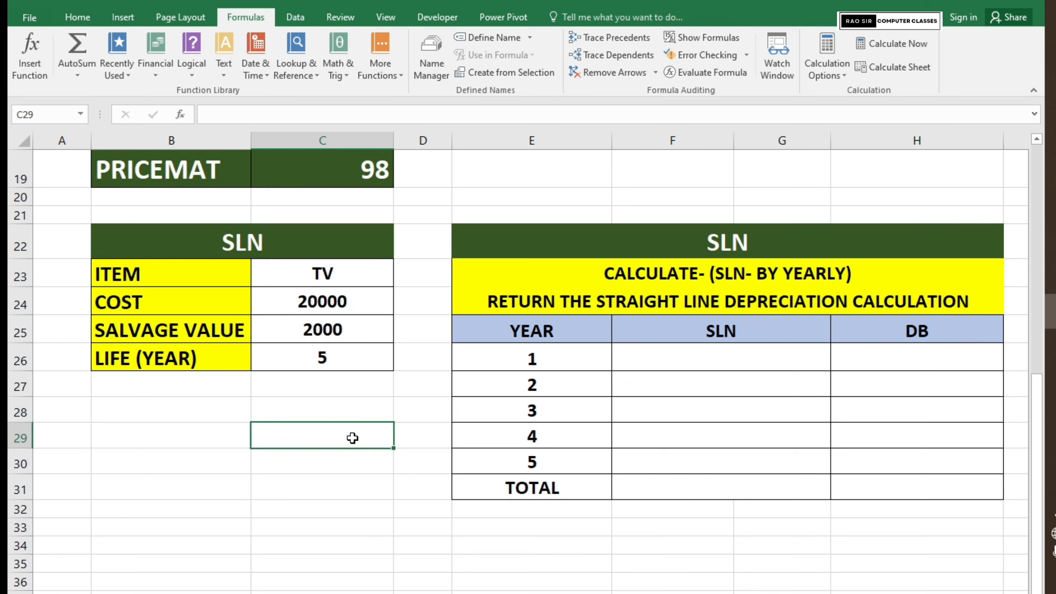
pyautogui.write('=')
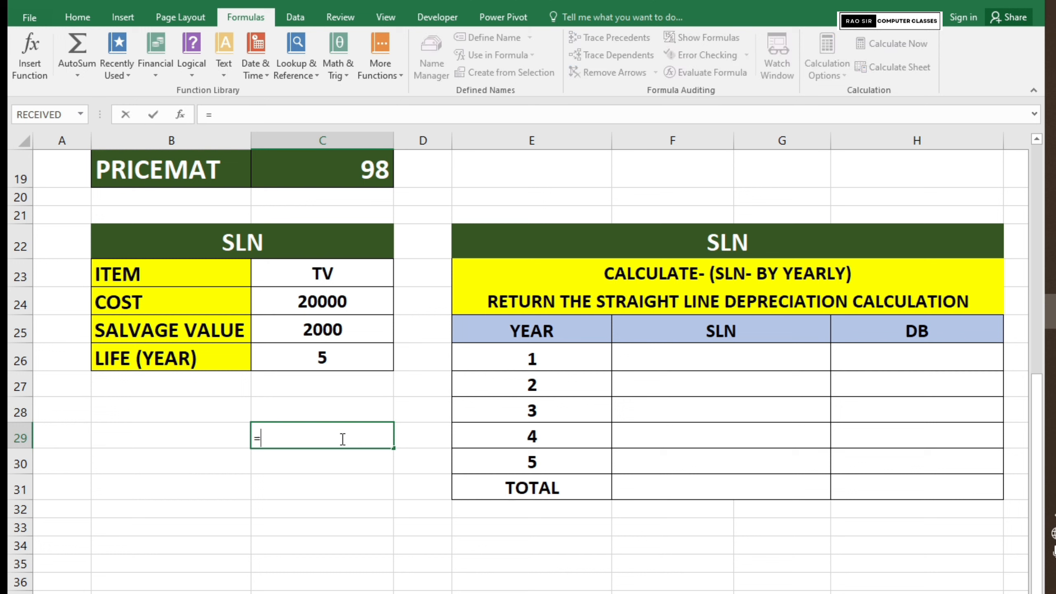
pyautogui.write('18000/')
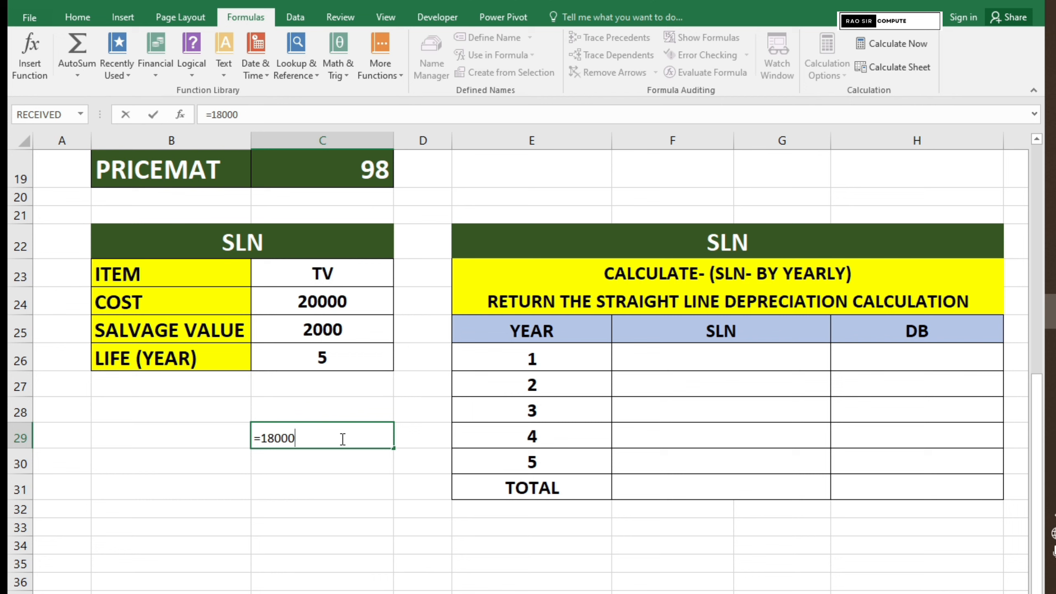
pyautogui.click(334, 360)
pyautogui.press('Return')
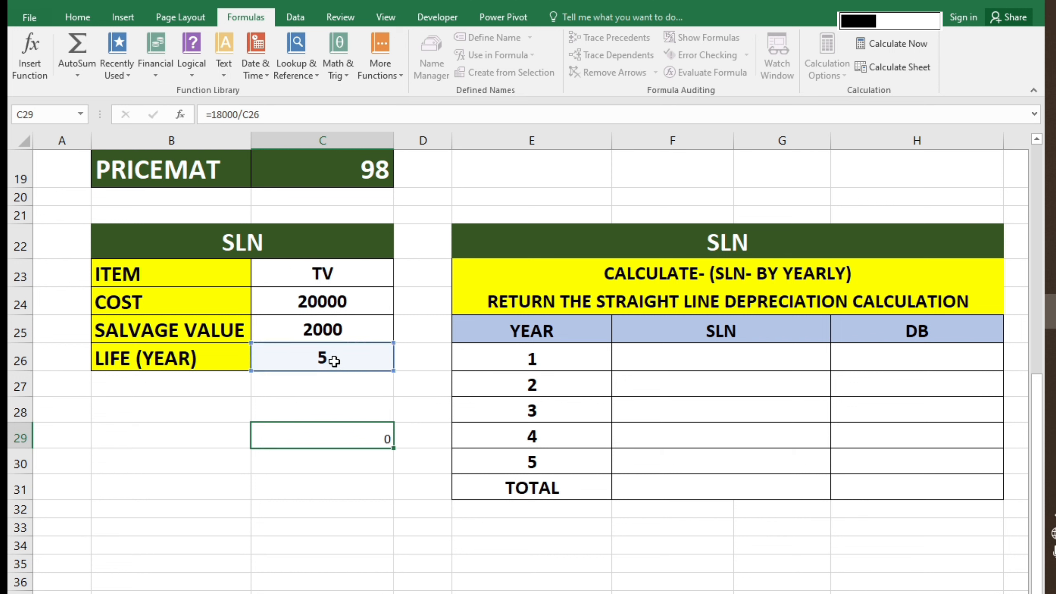
# Step: Enlarge the manual check result in C29 to font size 20 and make it bold
pyautogui.click(370, 438)
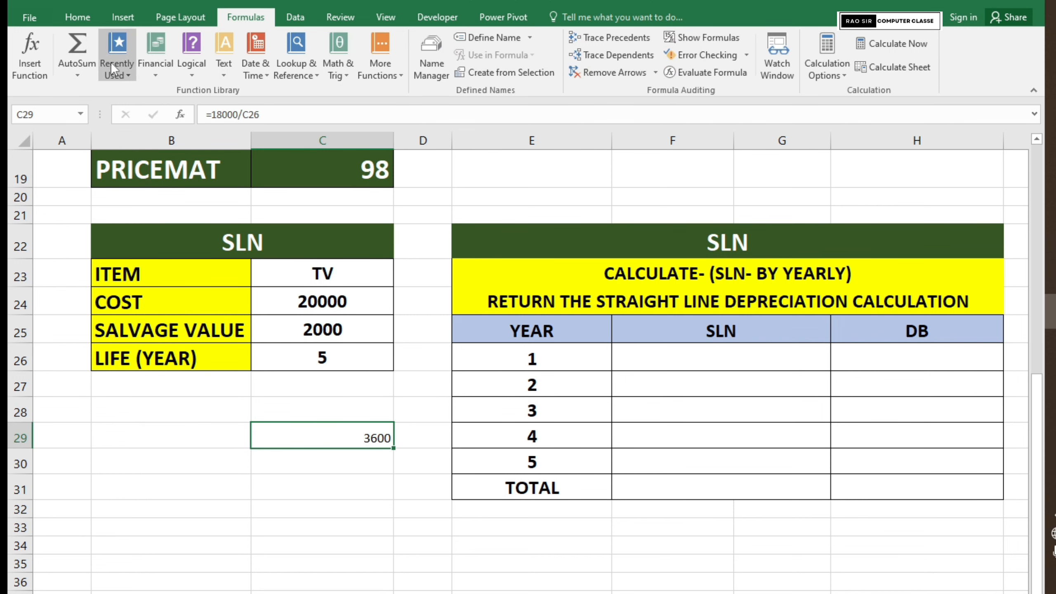
pyautogui.click(77, 16)
pyautogui.click(256, 44)
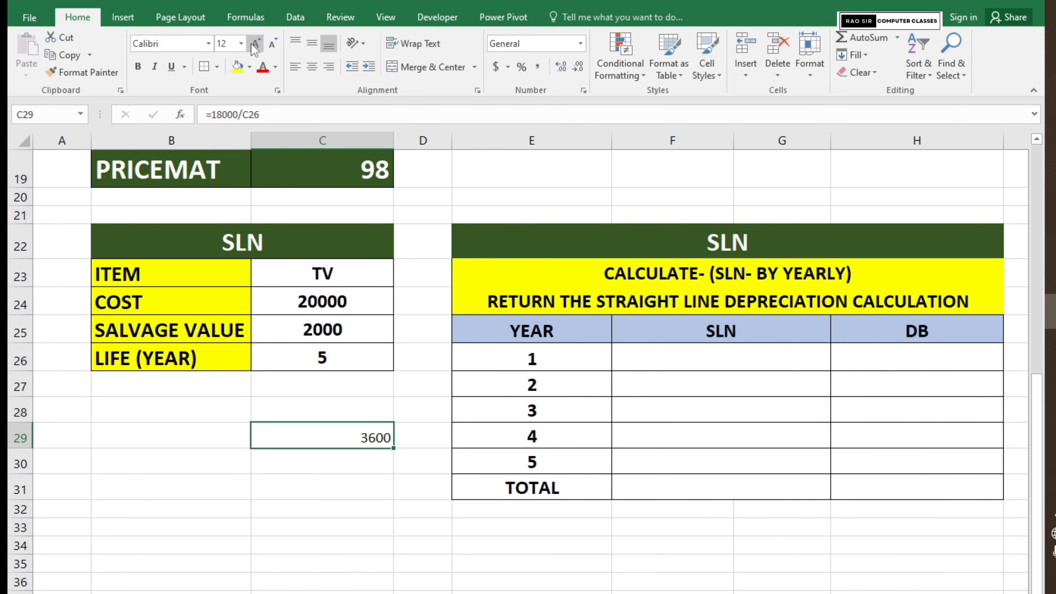
pyautogui.click(256, 44)
pyautogui.click(255, 44)
pyautogui.click(256, 44)
pyautogui.click(255, 44)
pyautogui.click(137, 66)
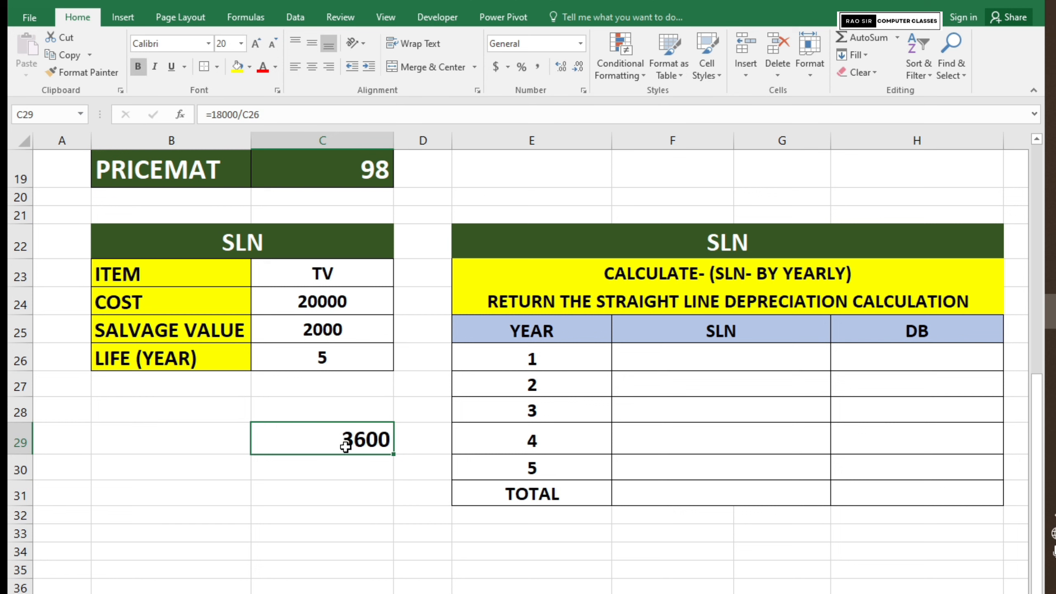
# Step: Calculate the year 1 straight-line depreciation in F26 with the formula =SLN(C24,C25,C26)
pyautogui.click(748, 366)
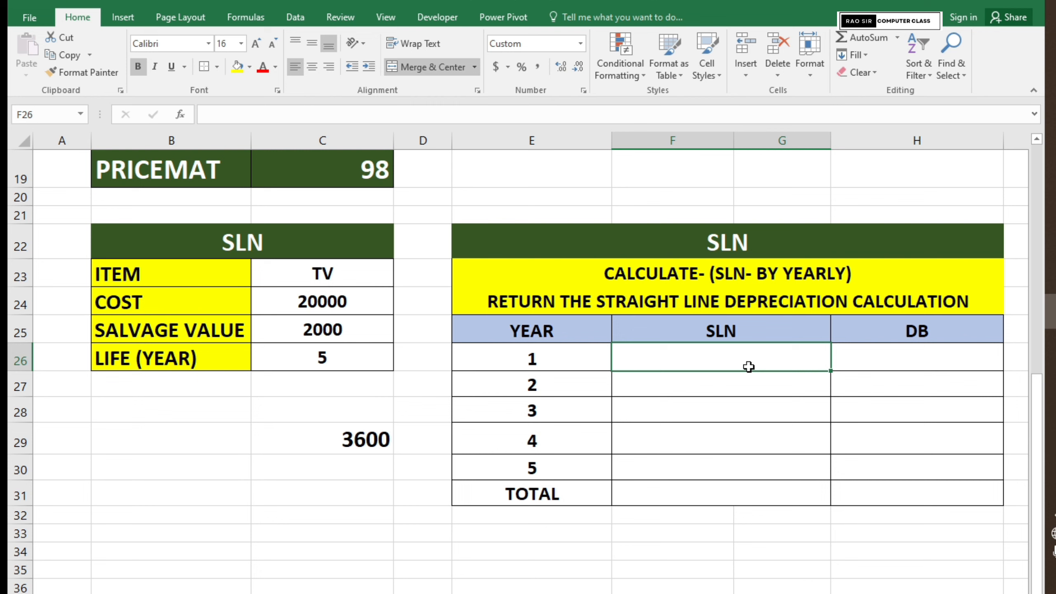
pyautogui.write('=')
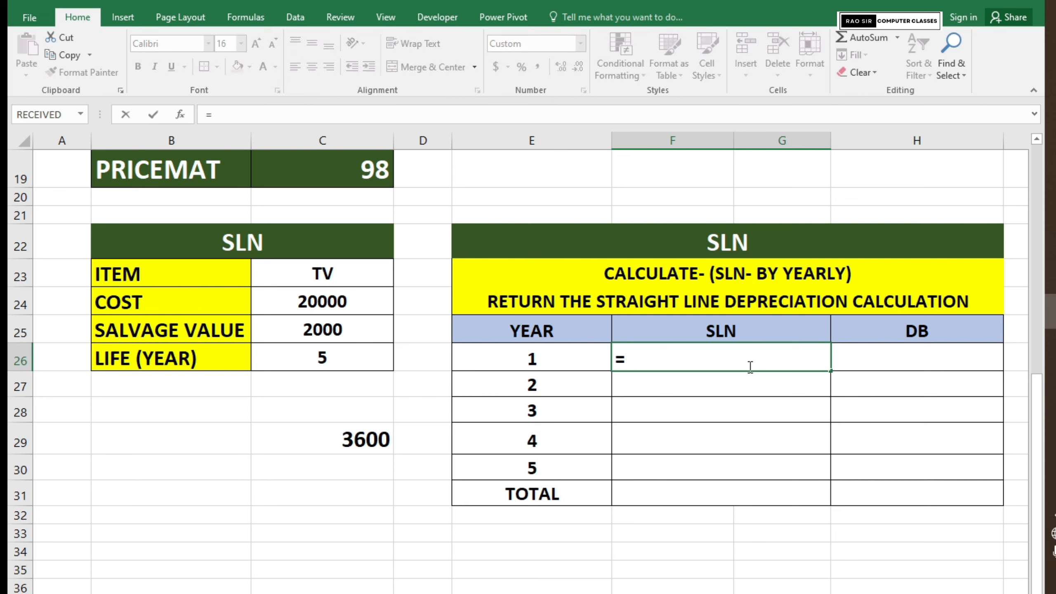
pyautogui.write('SLN')
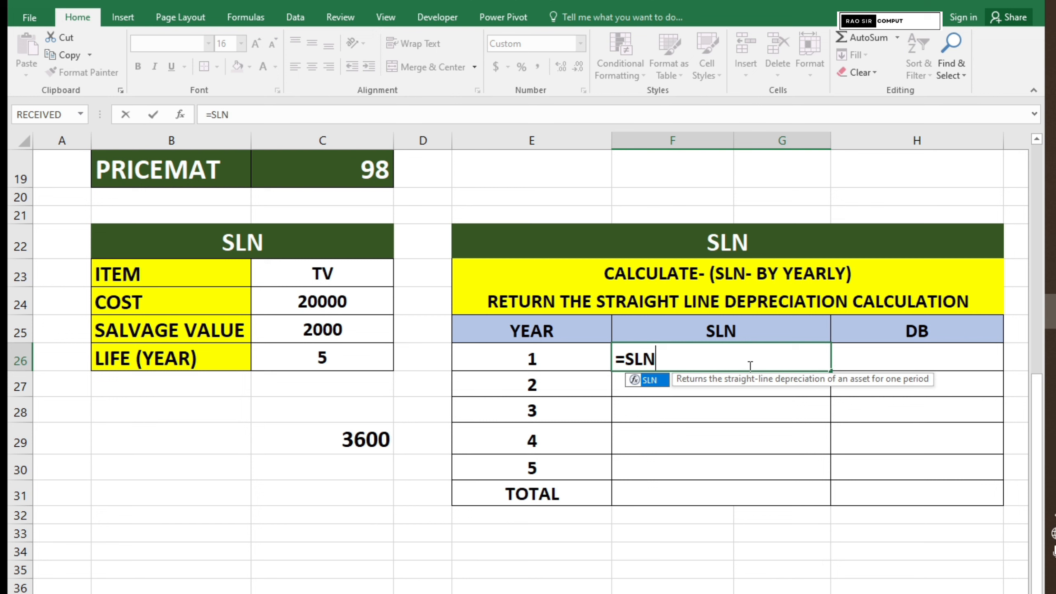
pyautogui.write('(')
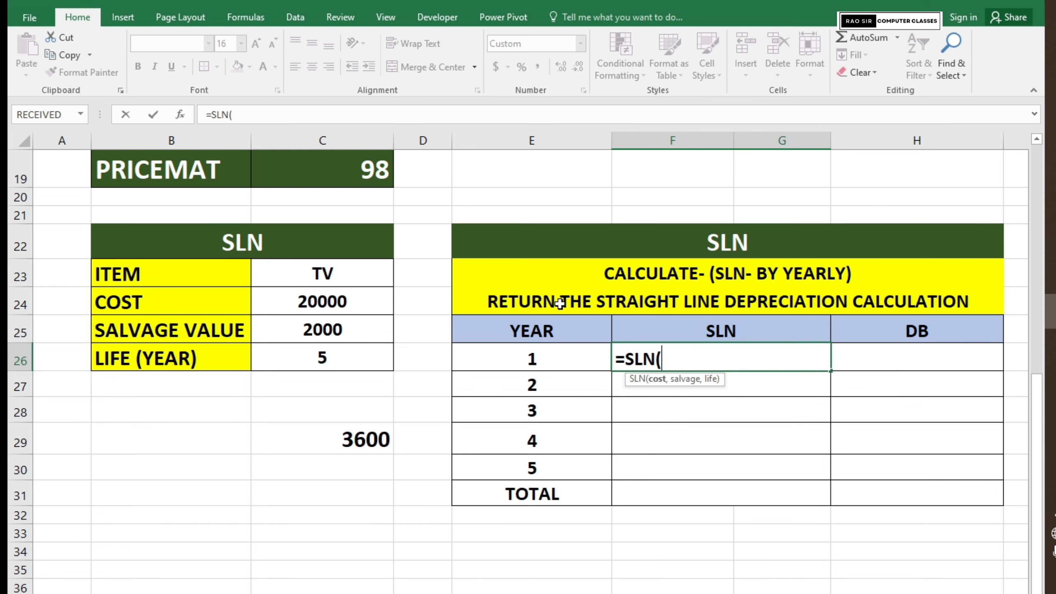
pyautogui.click(360, 308)
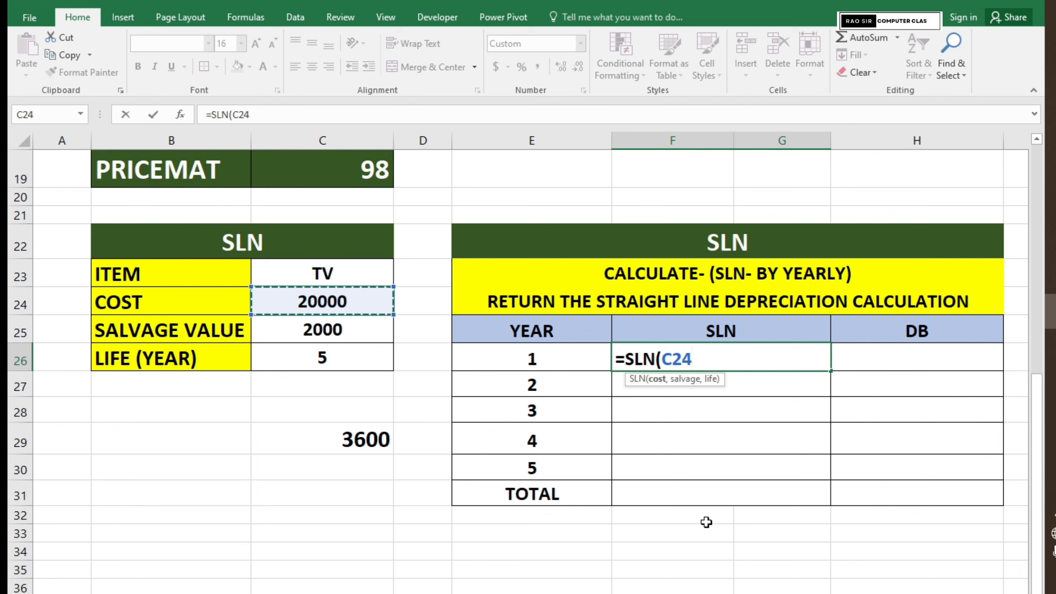
pyautogui.write(',')
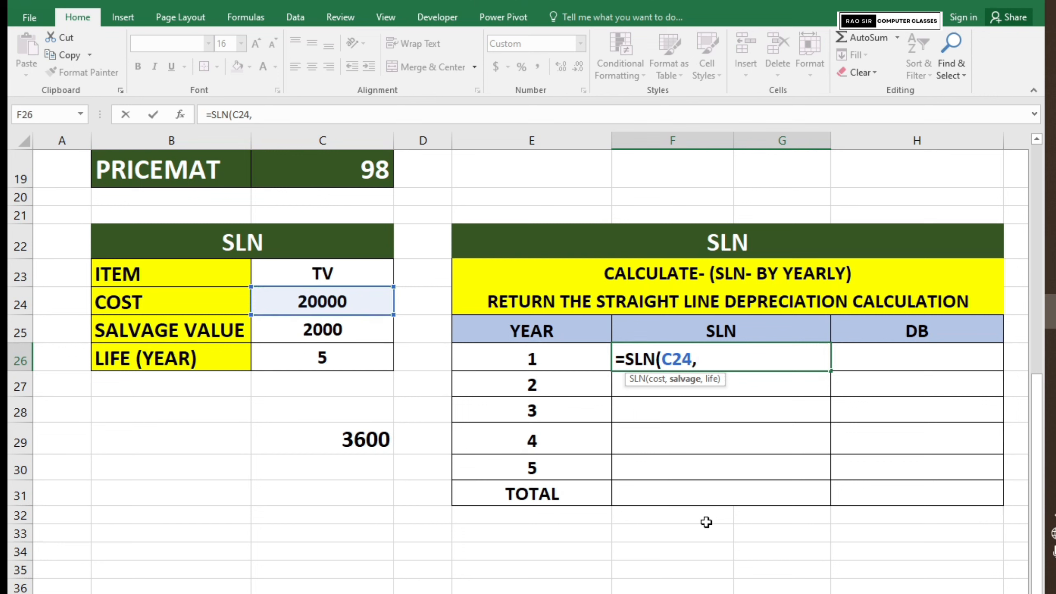
pyautogui.click(355, 331)
pyautogui.write(',')
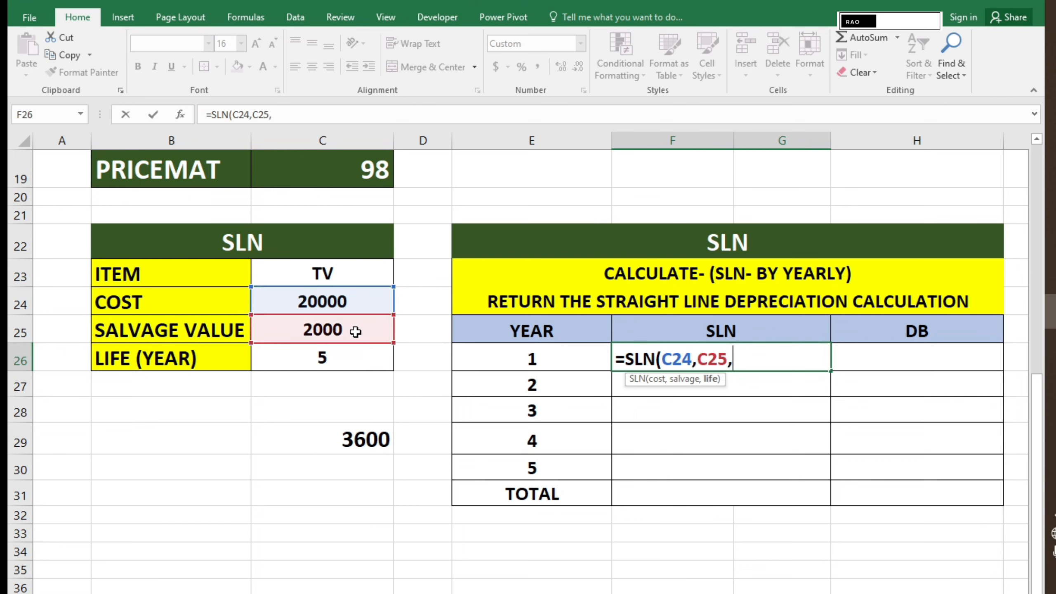
pyautogui.click(335, 360)
pyautogui.write(')')
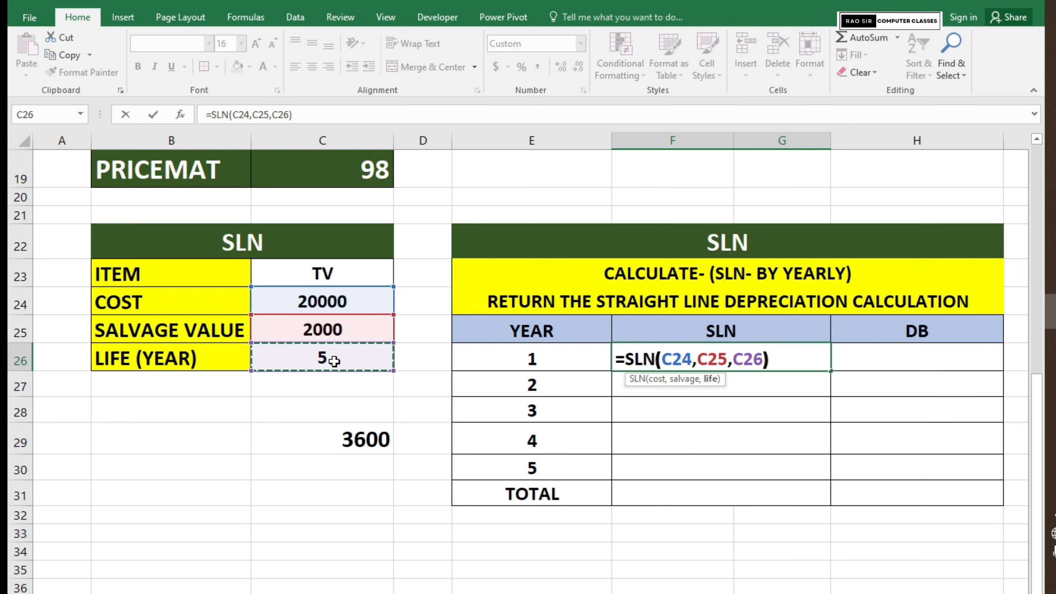
pyautogui.press('Return')
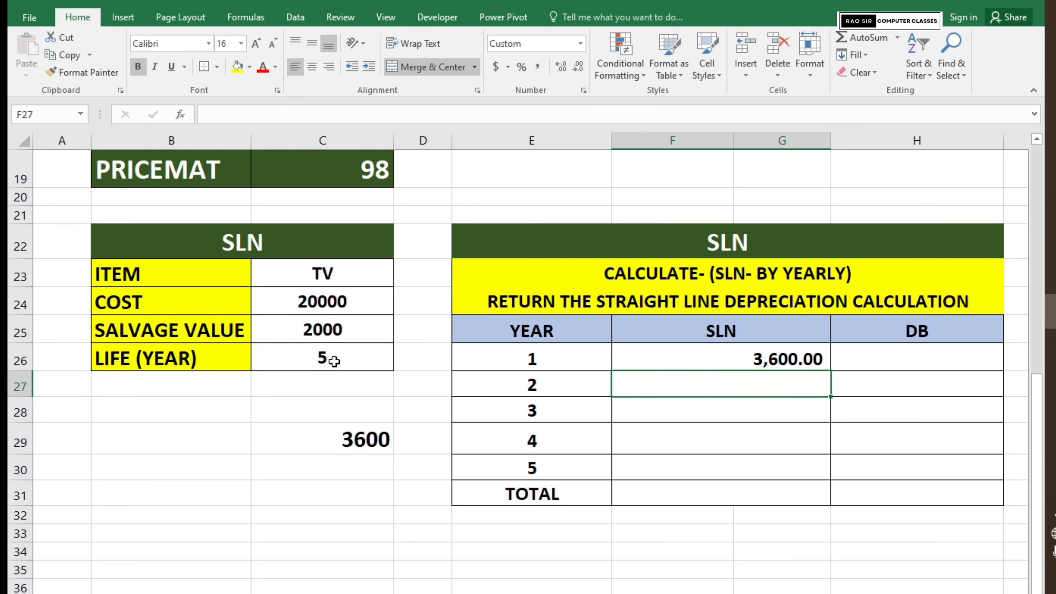
# Step: Compare the year 1 SLN result in F26 with the manual calculation in C29
pyautogui.click(391, 438)
pyautogui.click(698, 359)
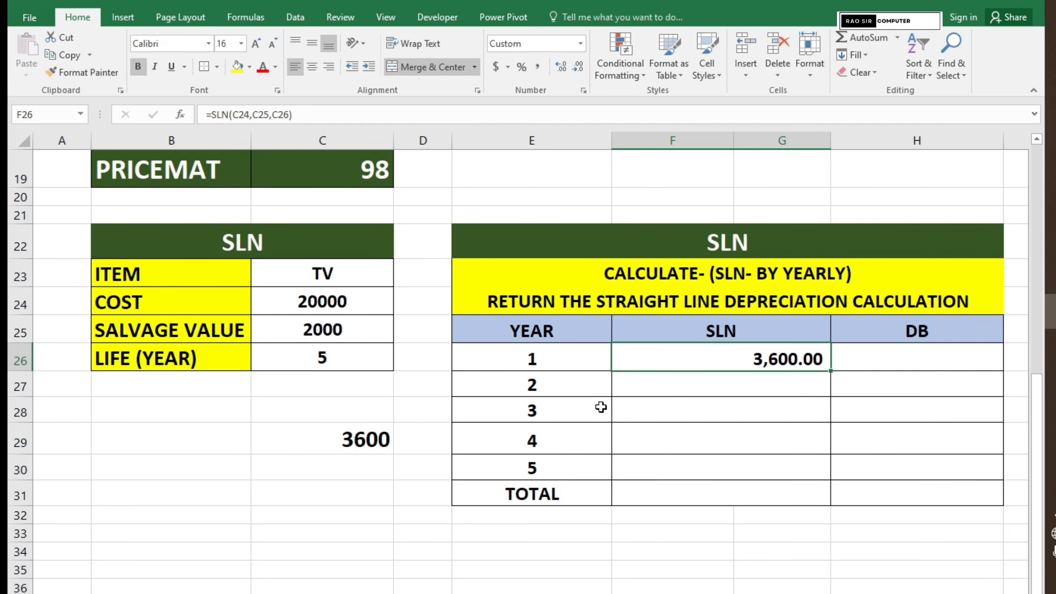
pyautogui.click(365, 438)
# Step: Try to fill the SLN formula from F26 down to F30, and undo both the fill and the formula entry
pyautogui.click(749, 361)
pyautogui.moveTo(833, 373); pyautogui.dragTo(818, 474)
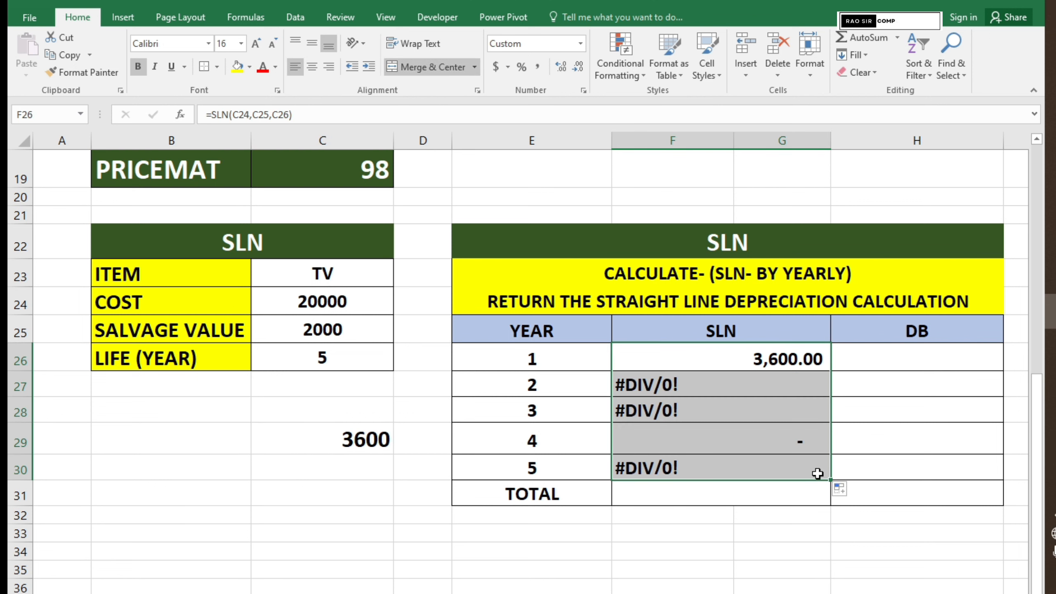
pyautogui.moveTo(726, 396); pyautogui.dragTo(710, 476)
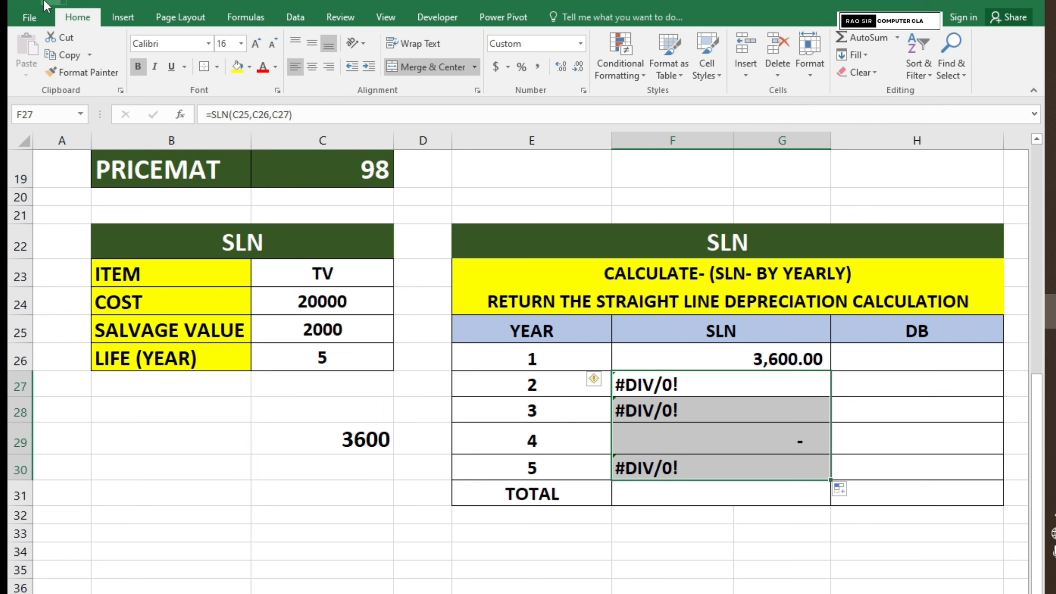
pyautogui.hotkey('ctrl', 'z')
pyautogui.hotkey('ctrl', 'z')
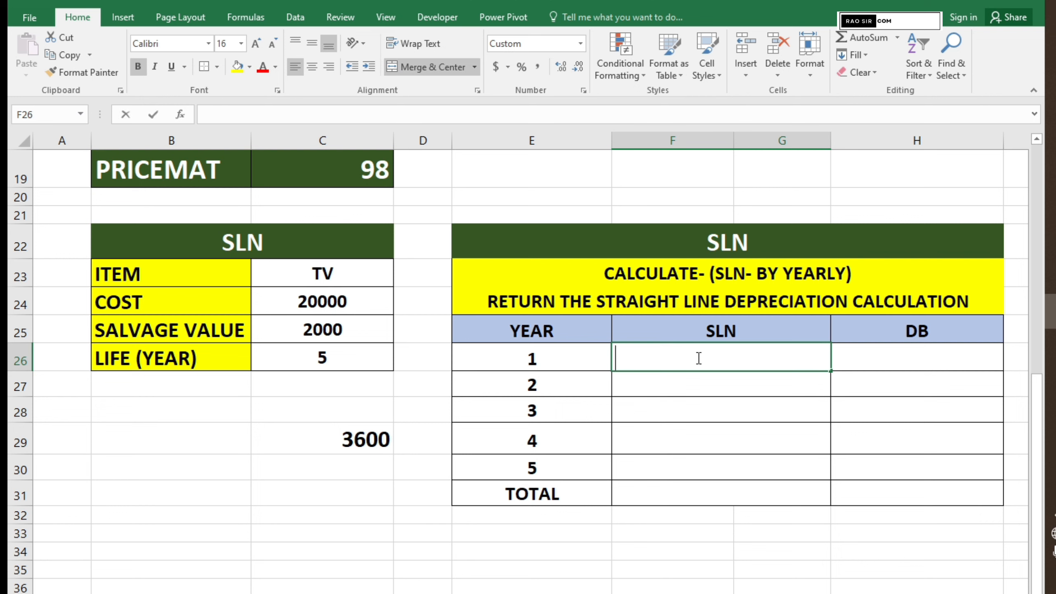
# Step: Calculate the year 1 straight-line depreciation in F26 with the absolute-reference formula =SLN($C$24,$C$25,$C$26)
pyautogui.write('=SLN')
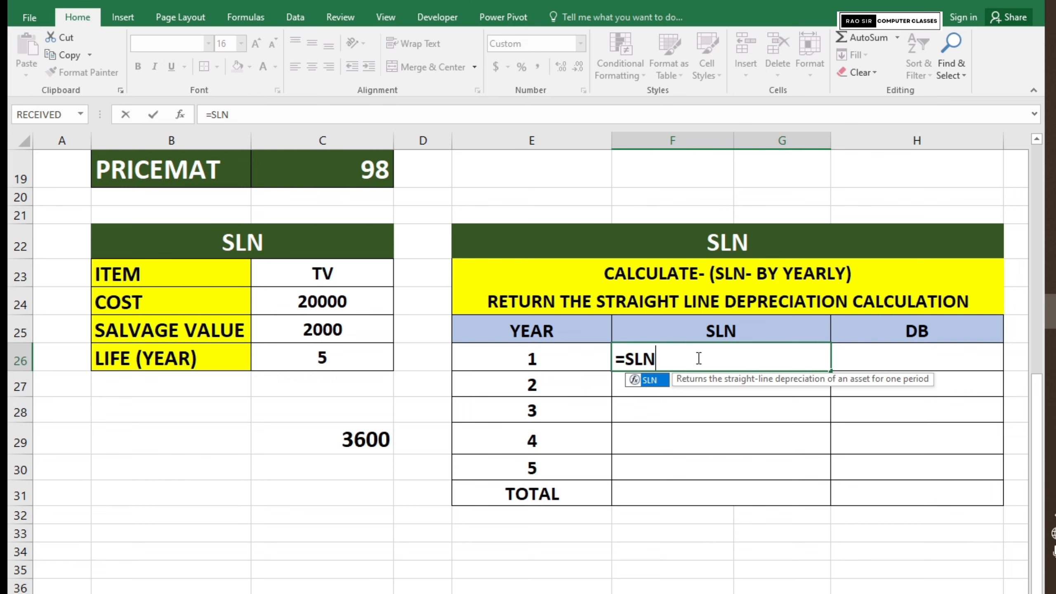
pyautogui.write('(')
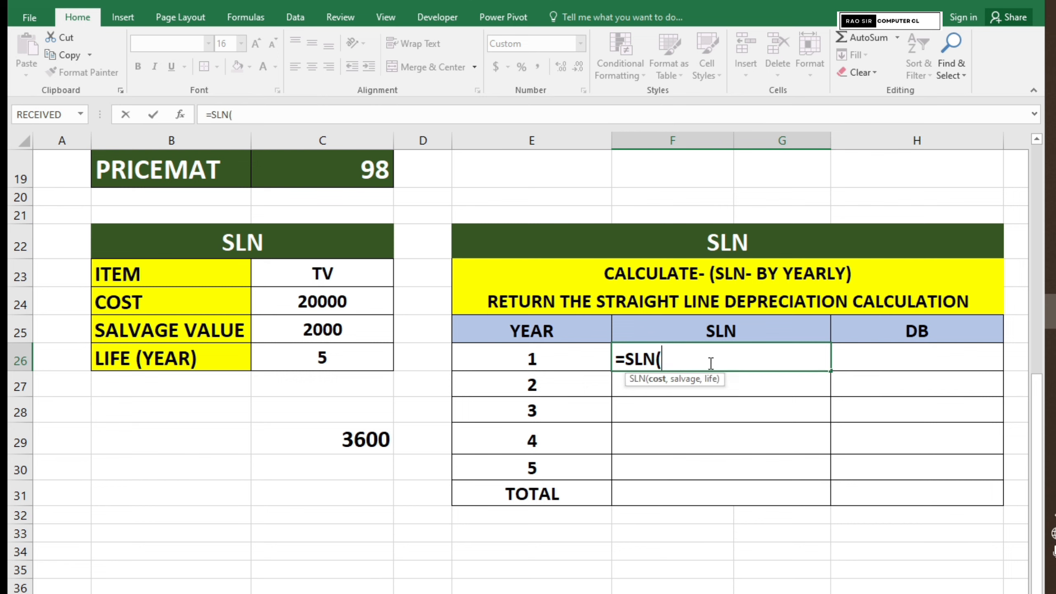
pyautogui.click(335, 298)
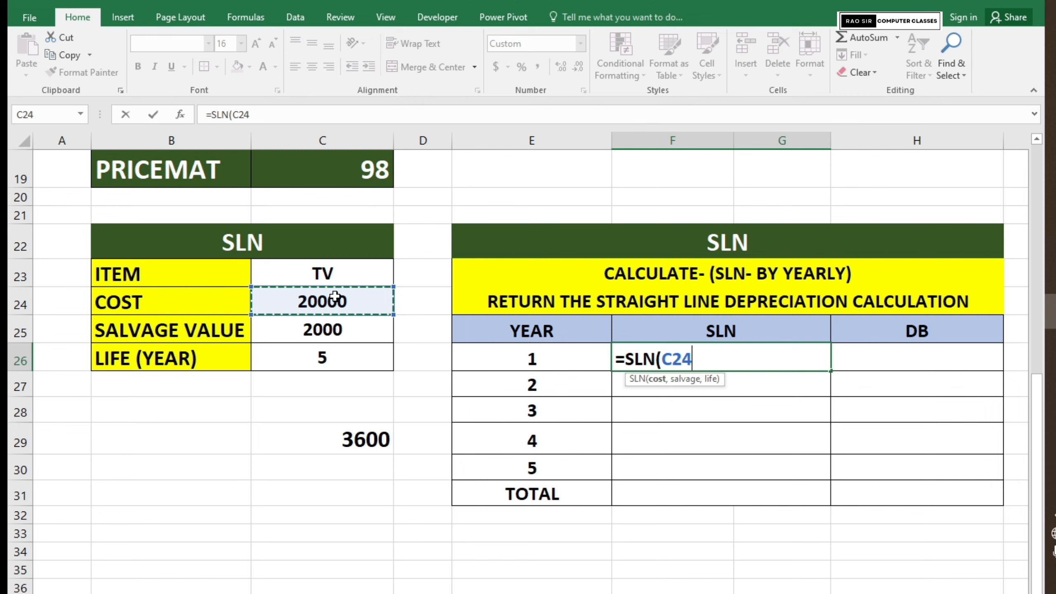
pyautogui.press('F4')
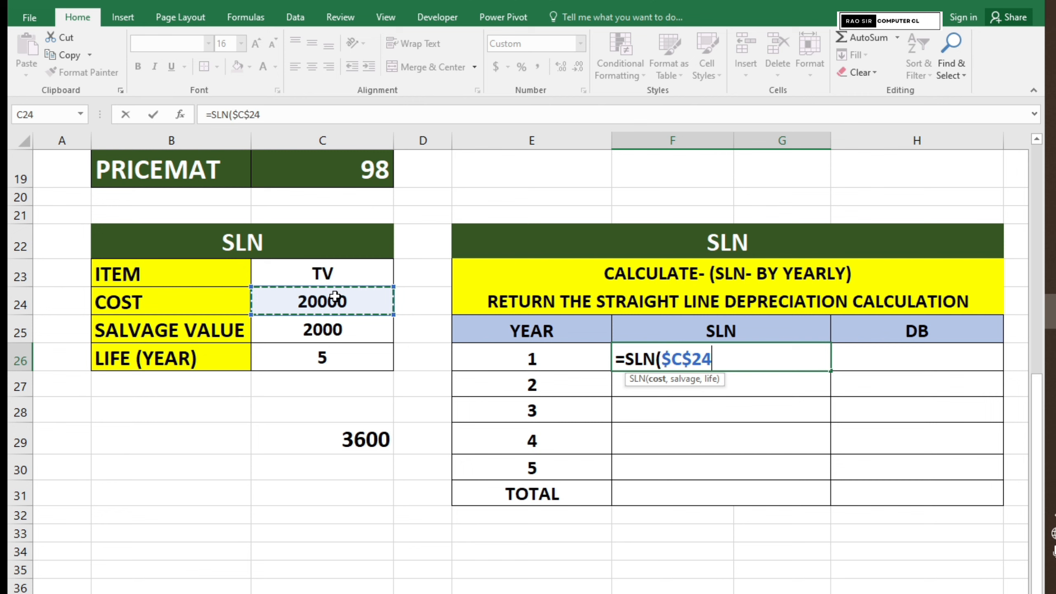
pyautogui.write(',')
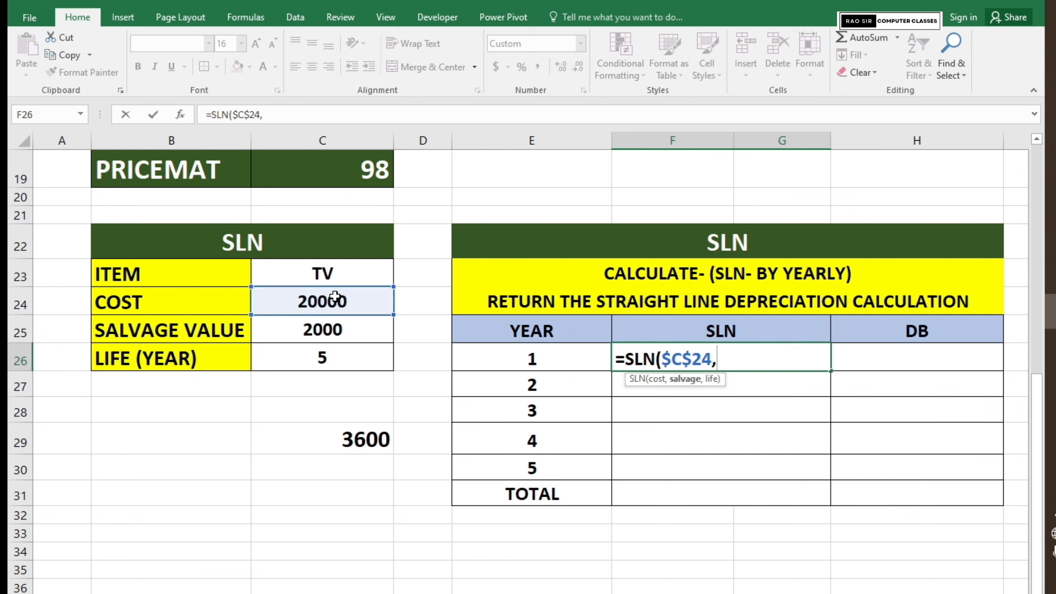
pyautogui.click(323, 328)
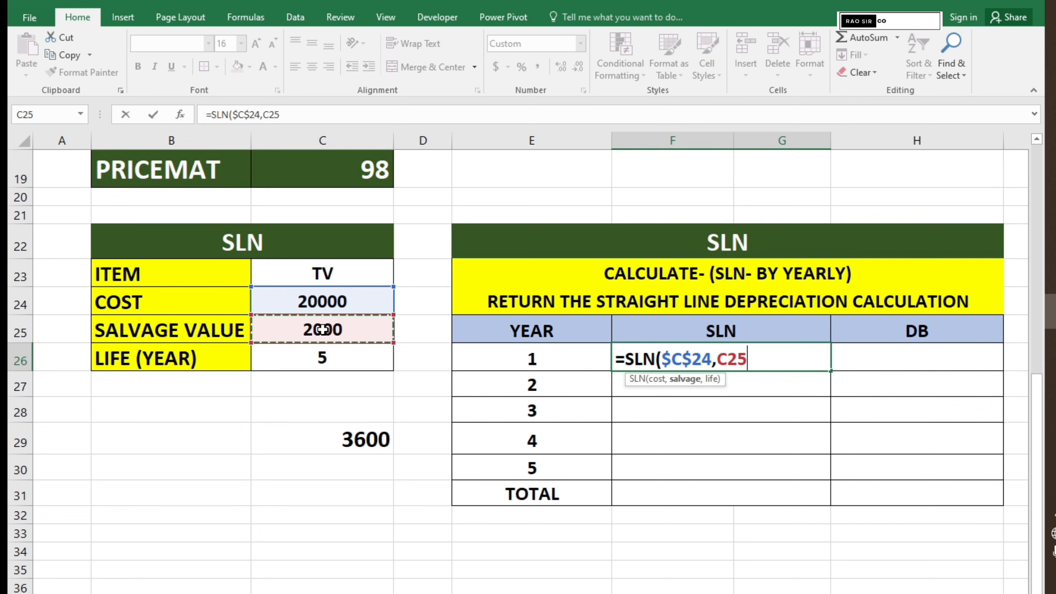
pyautogui.press('F4')
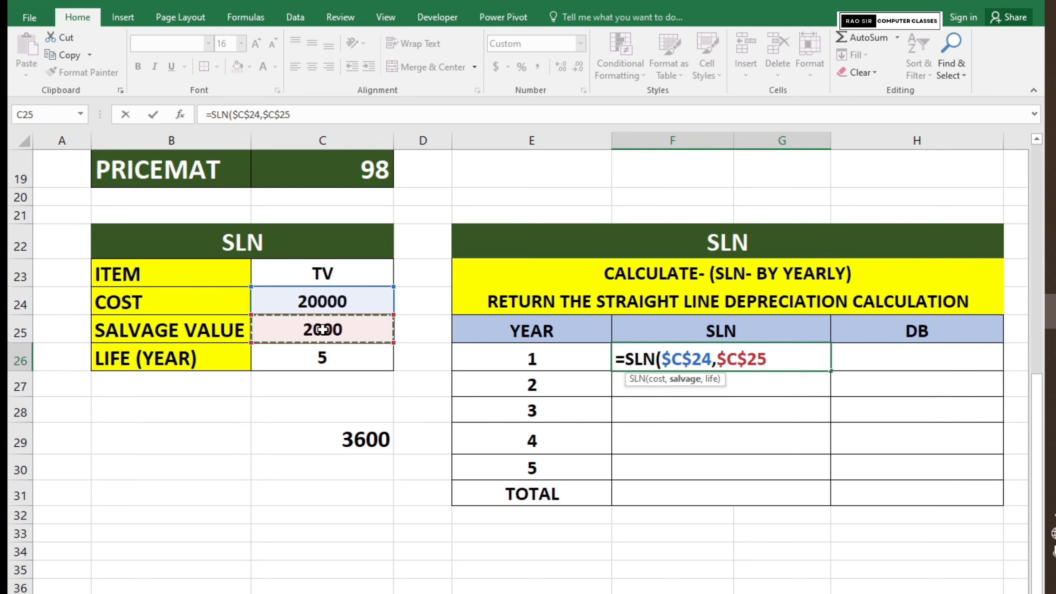
pyautogui.write(',')
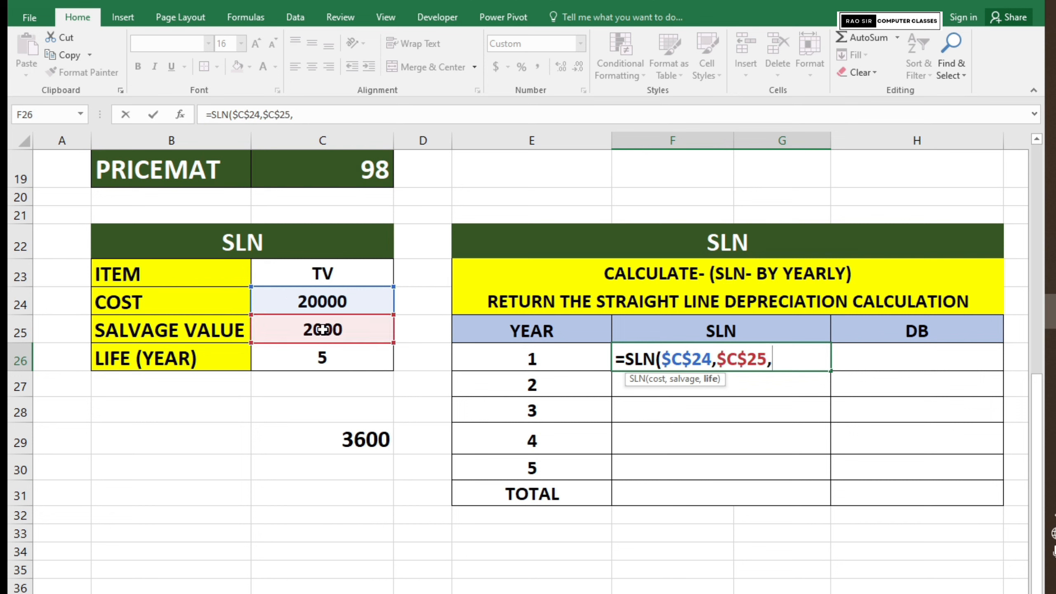
pyautogui.click(325, 362)
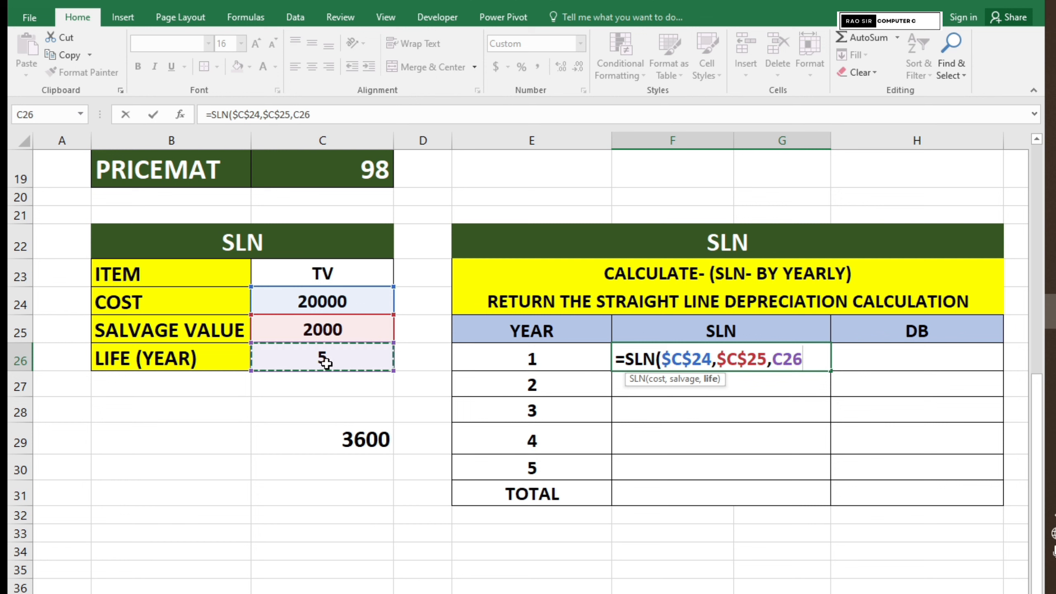
pyautogui.press('F4')
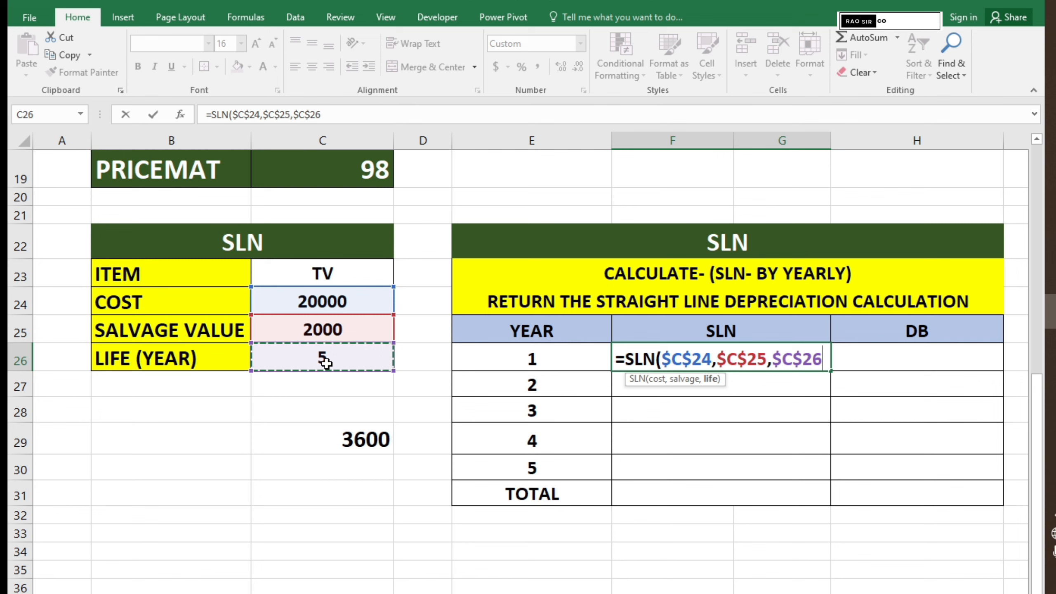
pyautogui.write(')')
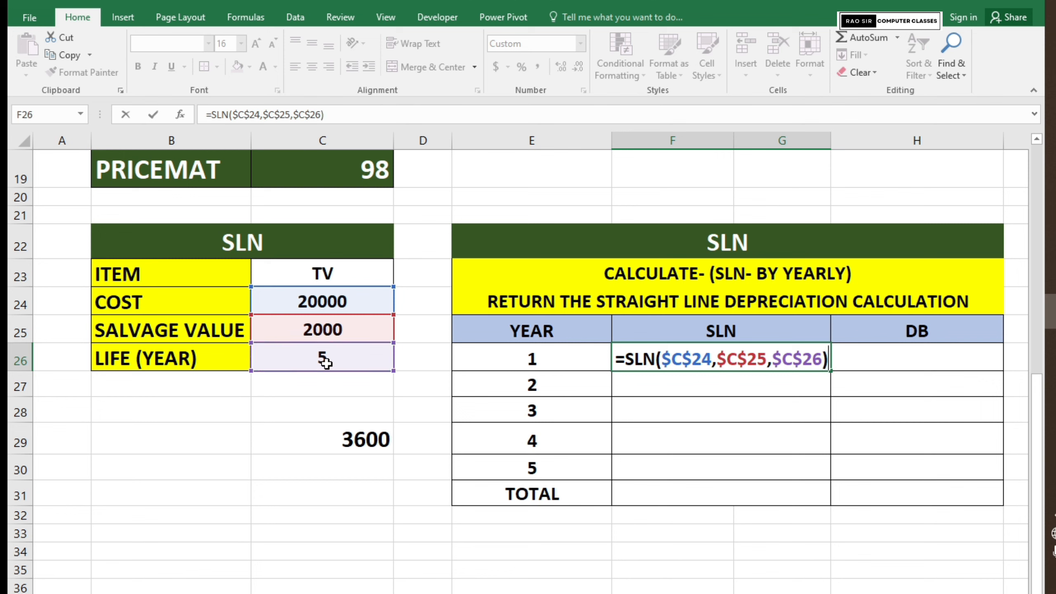
pyautogui.press('Return')
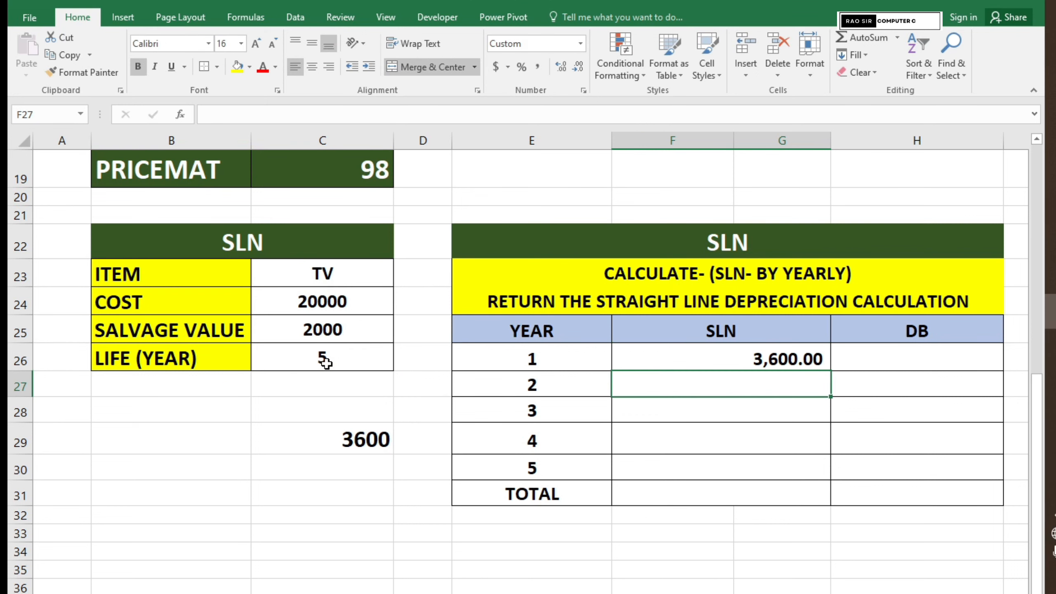
# Step: Fill the SLN formula from F26 down to F30 for years 2 to 5 and check the copied formulas
pyautogui.click(728, 361)
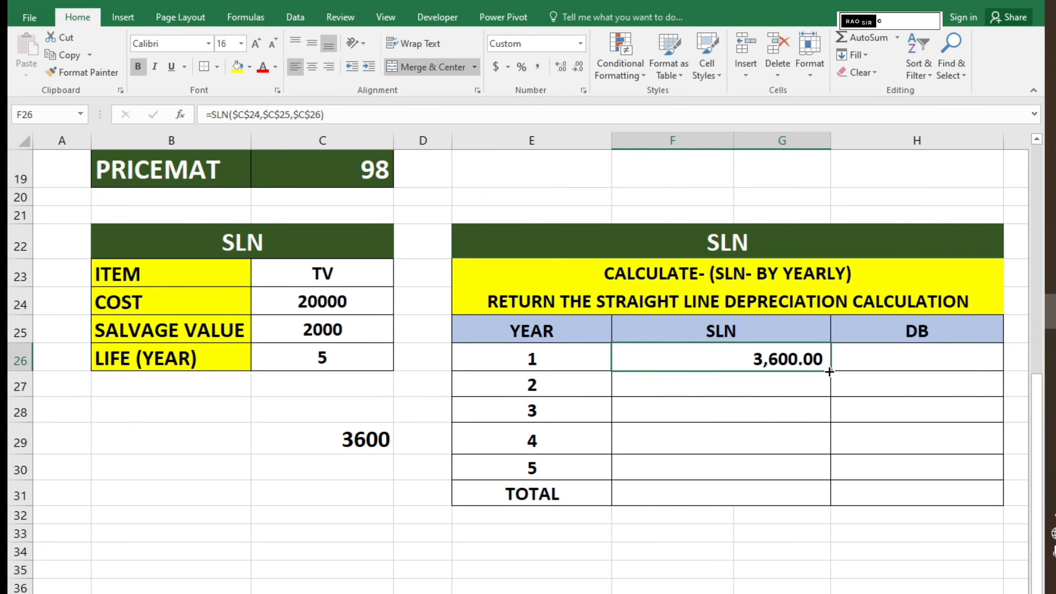
pyautogui.moveTo(830, 370); pyautogui.dragTo(811, 470)
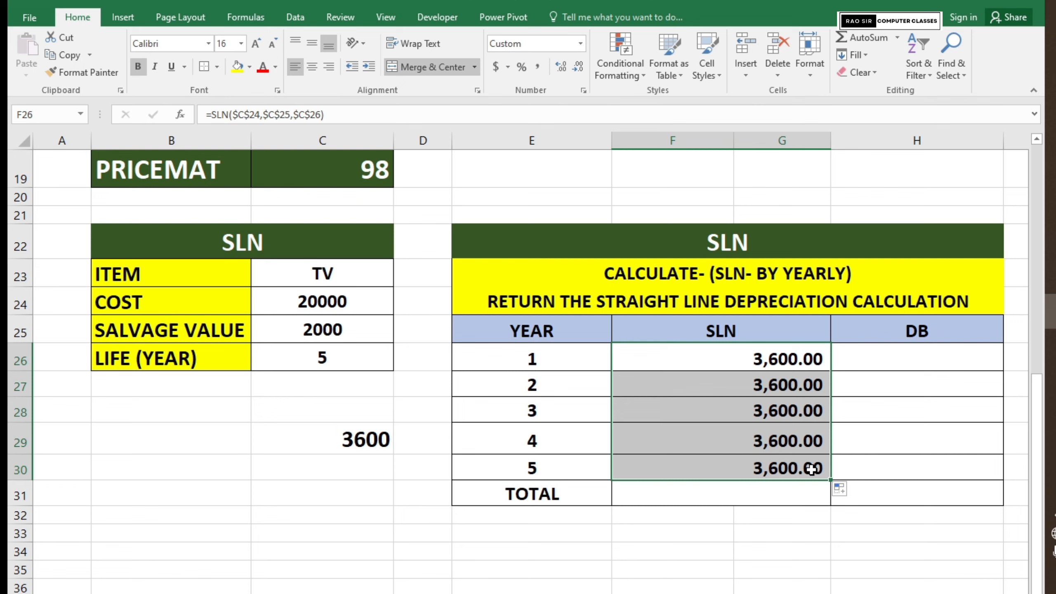
pyautogui.click(648, 375)
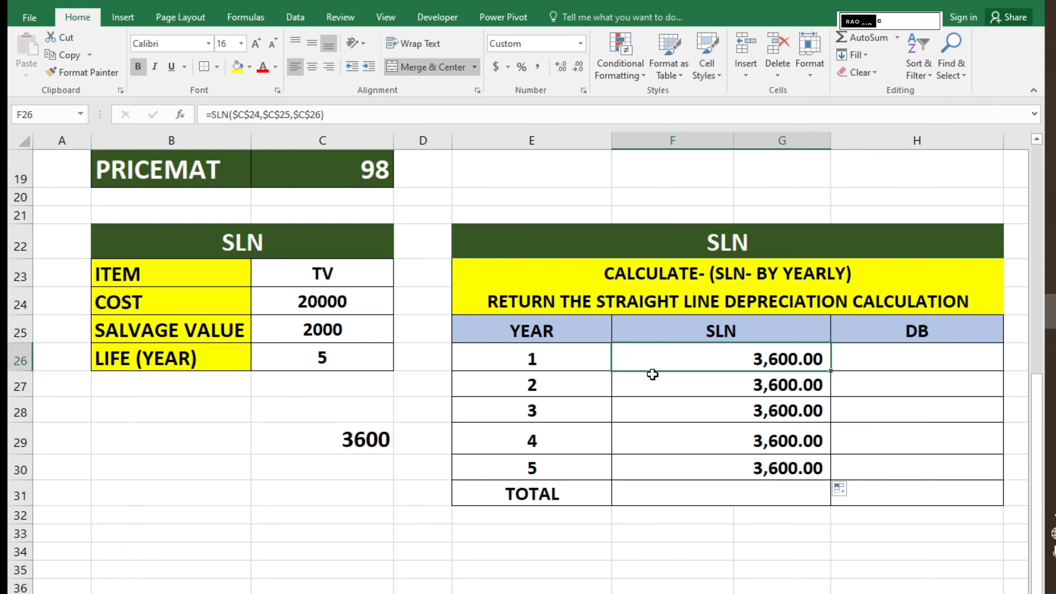
pyautogui.click(711, 410)
pyautogui.click(720, 435)
pyautogui.click(723, 462)
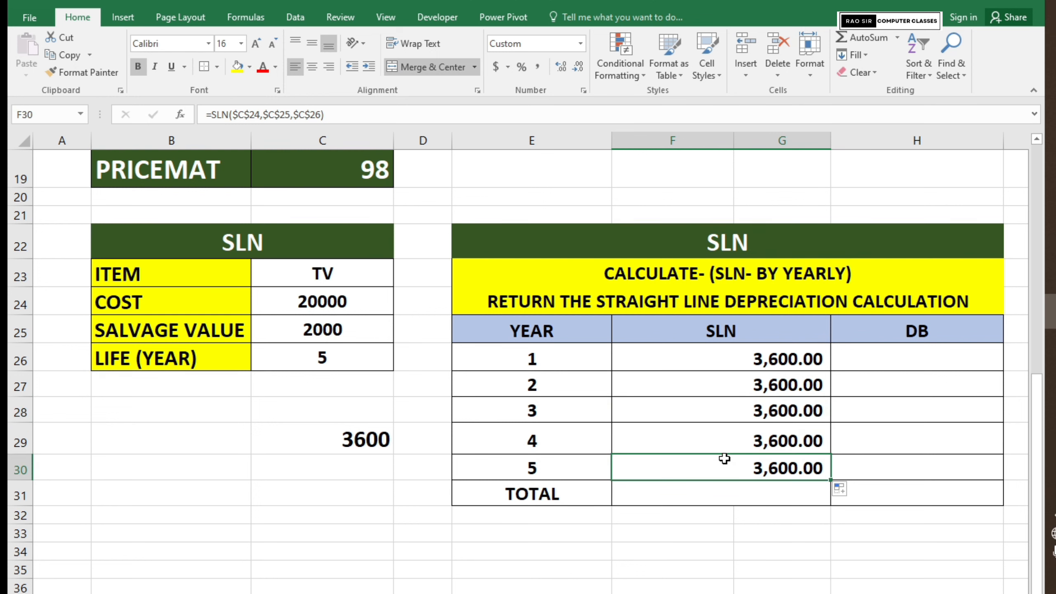
# Step: Add up the yearly SLN values F26:F30 in the TOTAL cell F31 with AutoSum
pyautogui.click(734, 495)
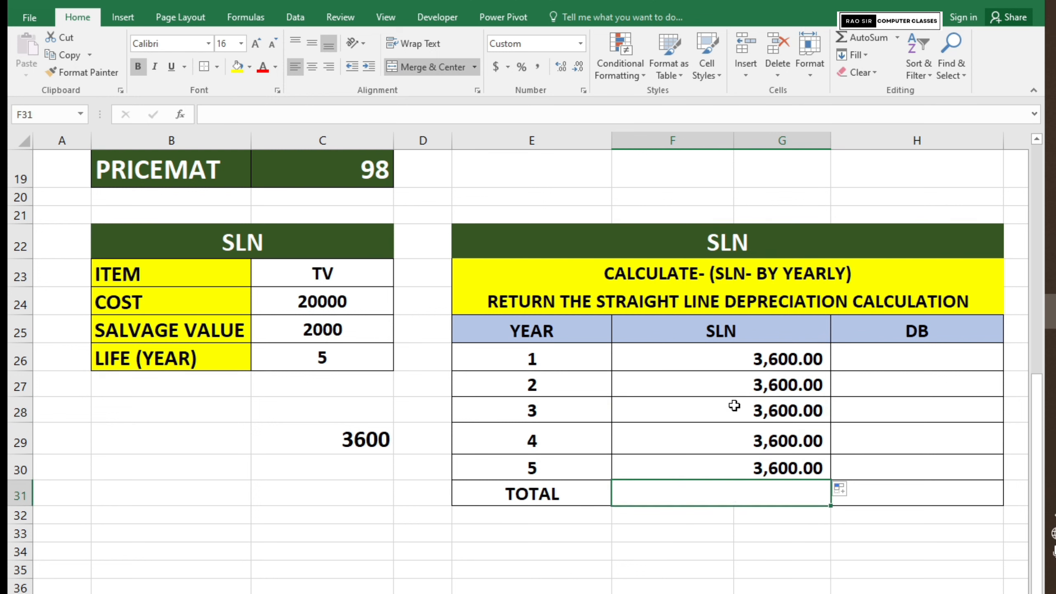
pyautogui.moveTo(729, 360); pyautogui.dragTo(733, 493)
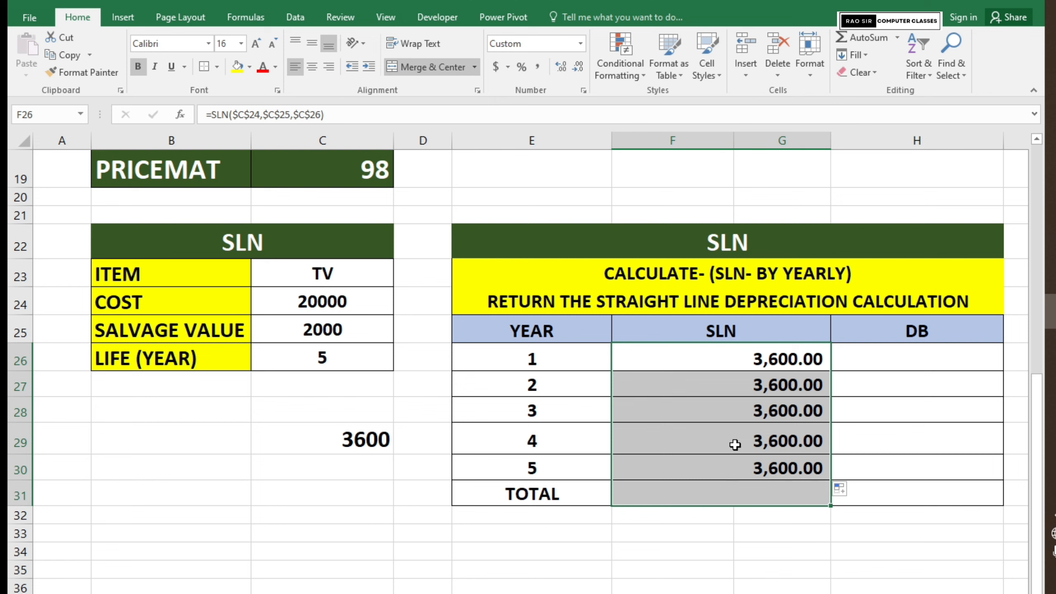
pyautogui.click(736, 367)
pyautogui.moveTo(736, 367); pyautogui.dragTo(741, 489)
pyautogui.press('alt')
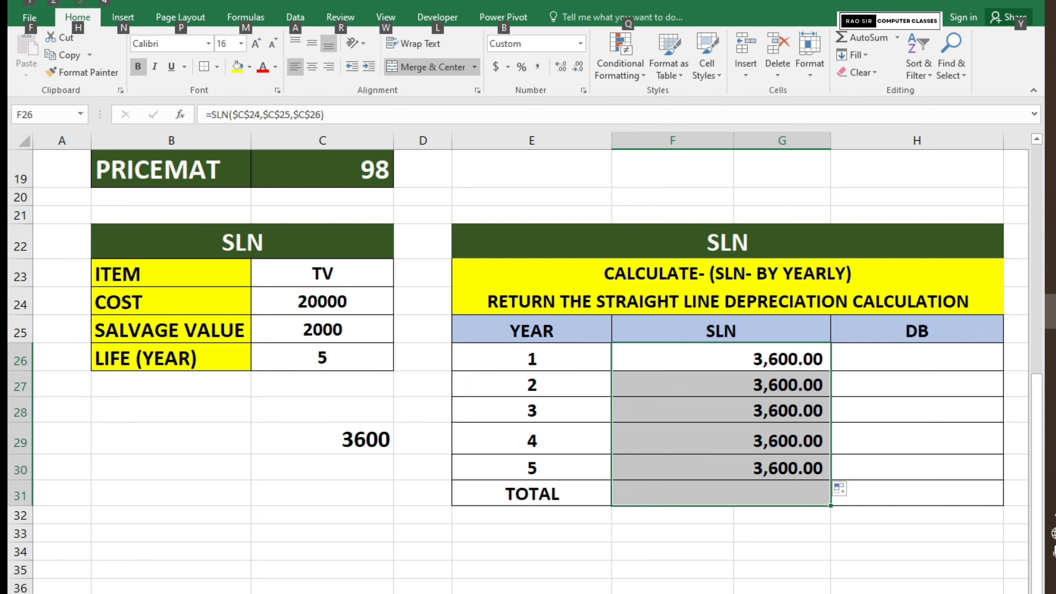
pyautogui.hotkey('alt', '=')
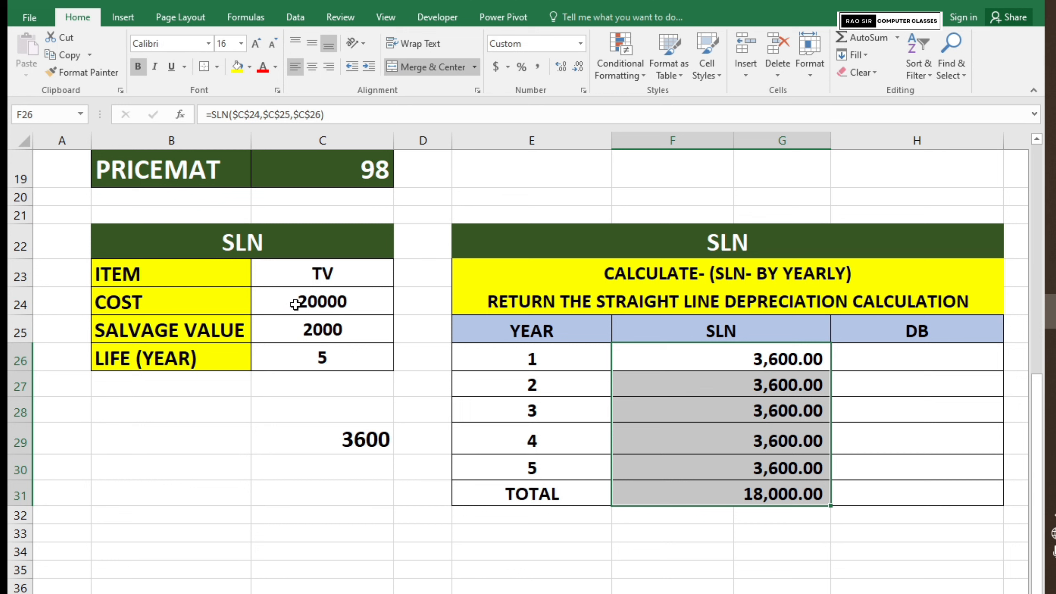
# Step: Compare the SLN total in F31 and its yearly values with the cost in C24 and salvage value in C25
pyautogui.click(321, 302)
pyautogui.click(336, 326)
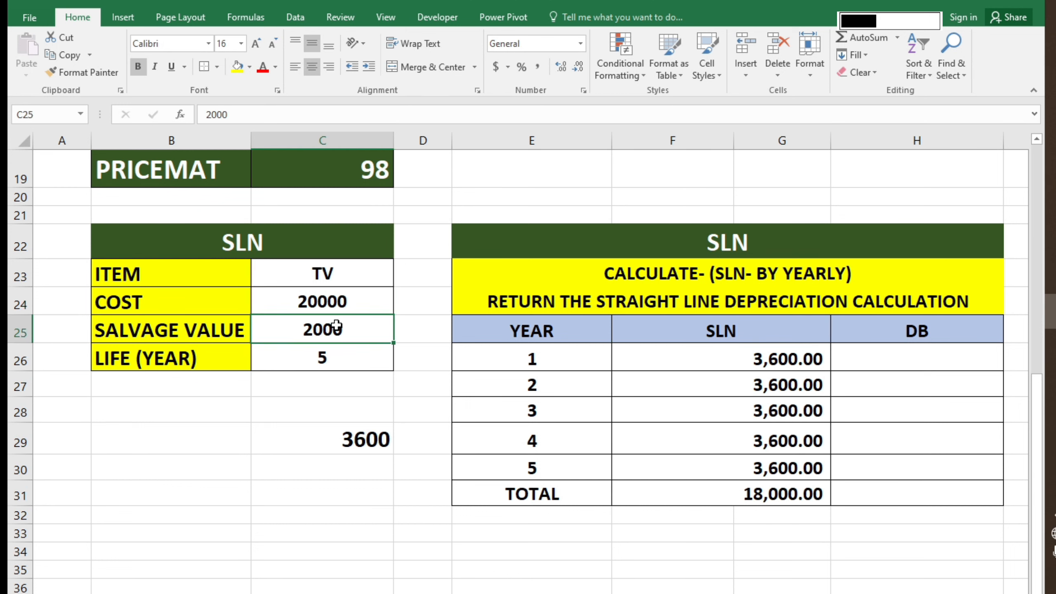
pyautogui.click(759, 487)
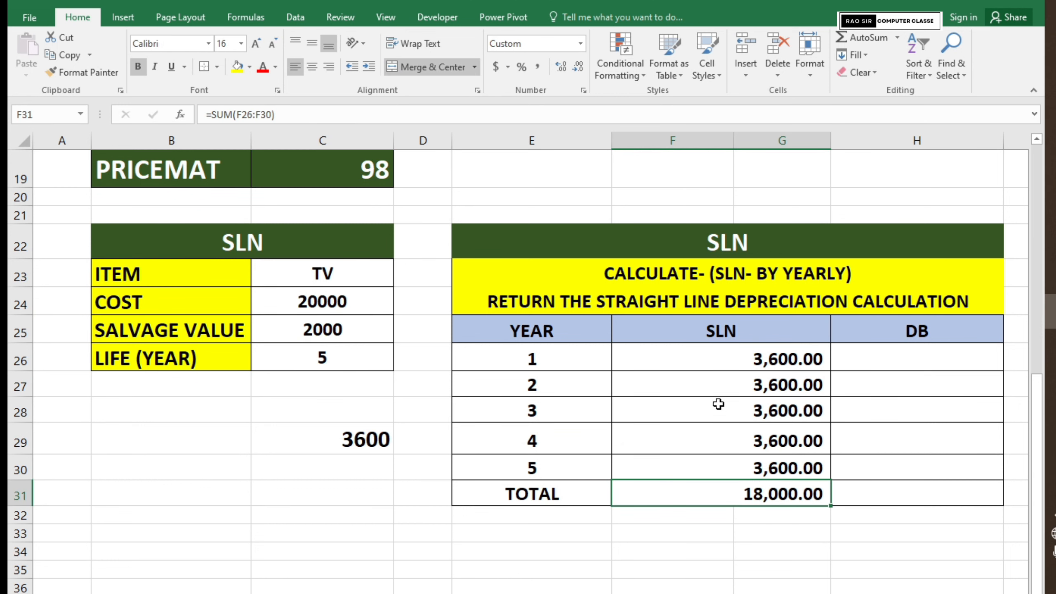
pyautogui.moveTo(719, 361); pyautogui.dragTo(720, 460)
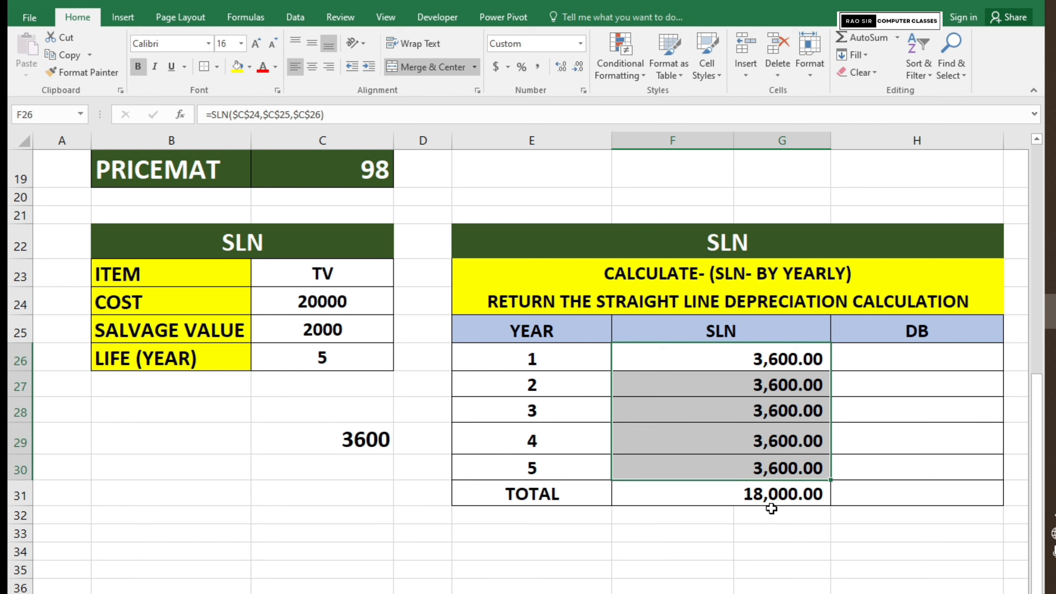
# Step: Calculate the year 1 declining-balance depreciation in H26 with the formula =DB($C$24,$C$25,$C$26,E26)
pyautogui.click(917, 359)
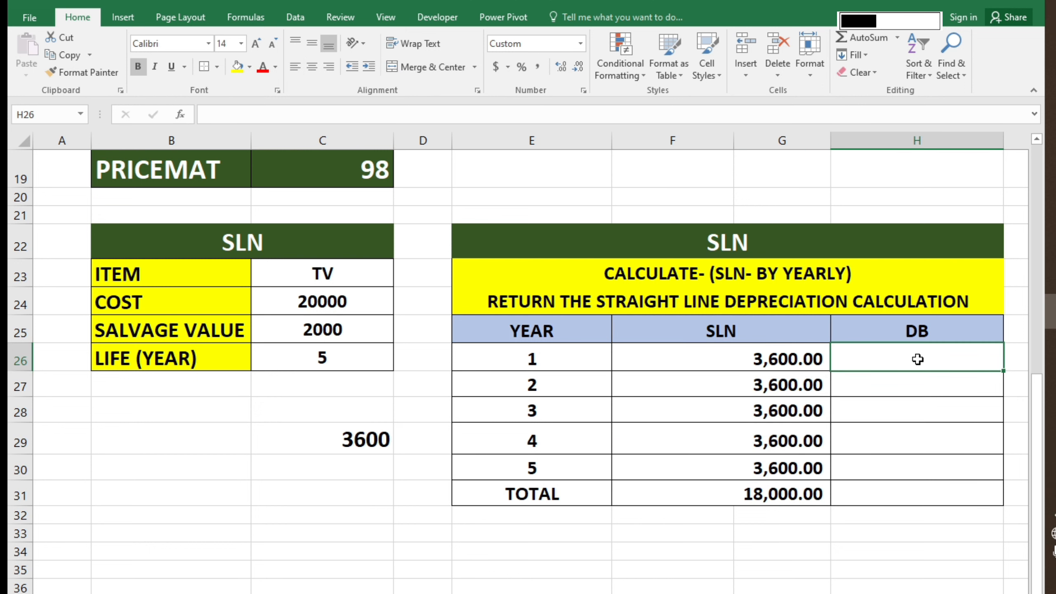
pyautogui.write('=DB(')
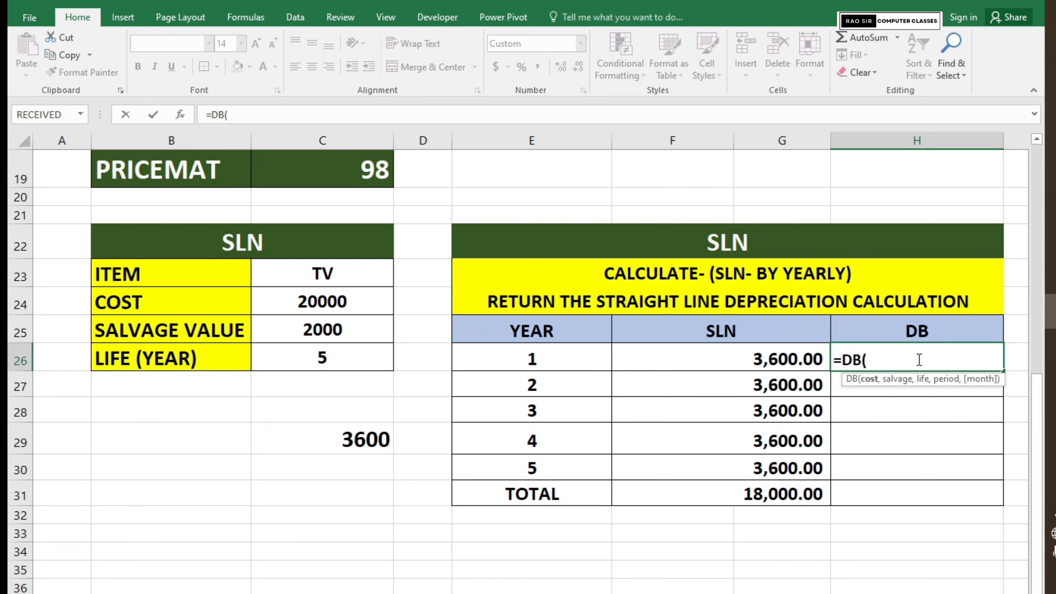
pyautogui.click(347, 300)
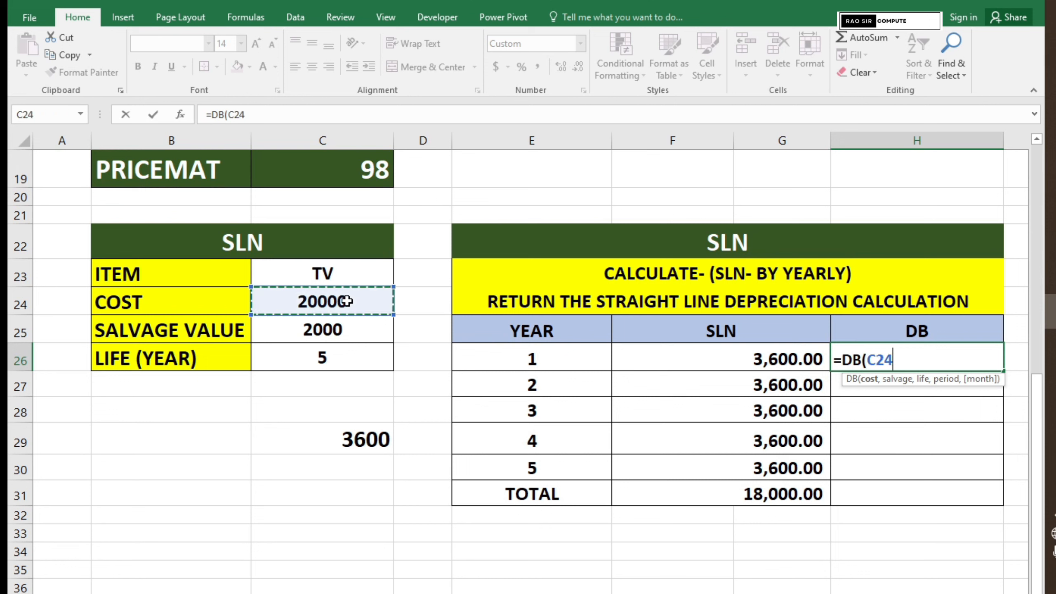
pyautogui.press('F4')
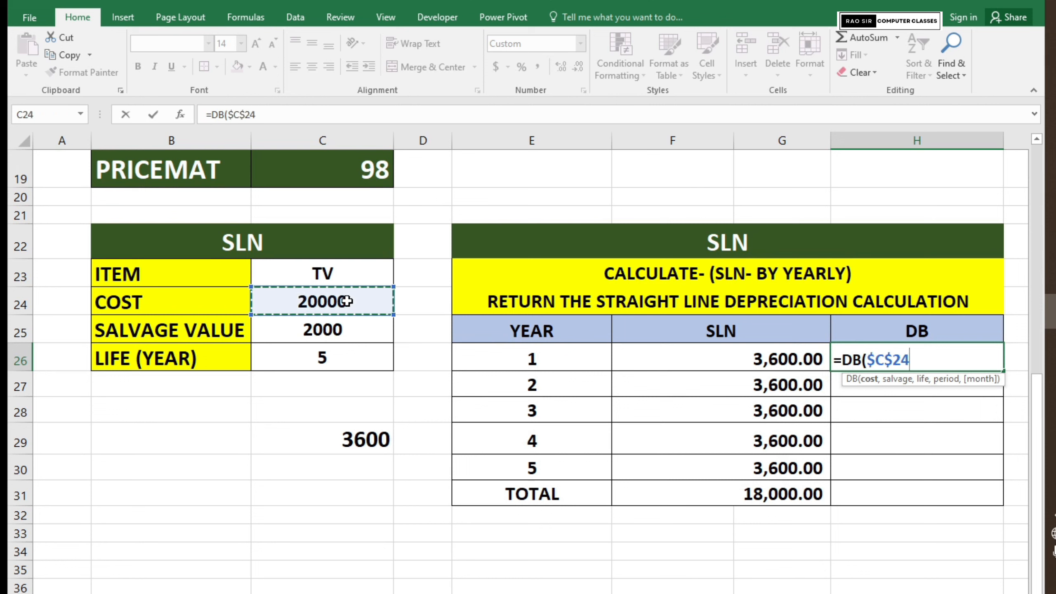
pyautogui.write(',')
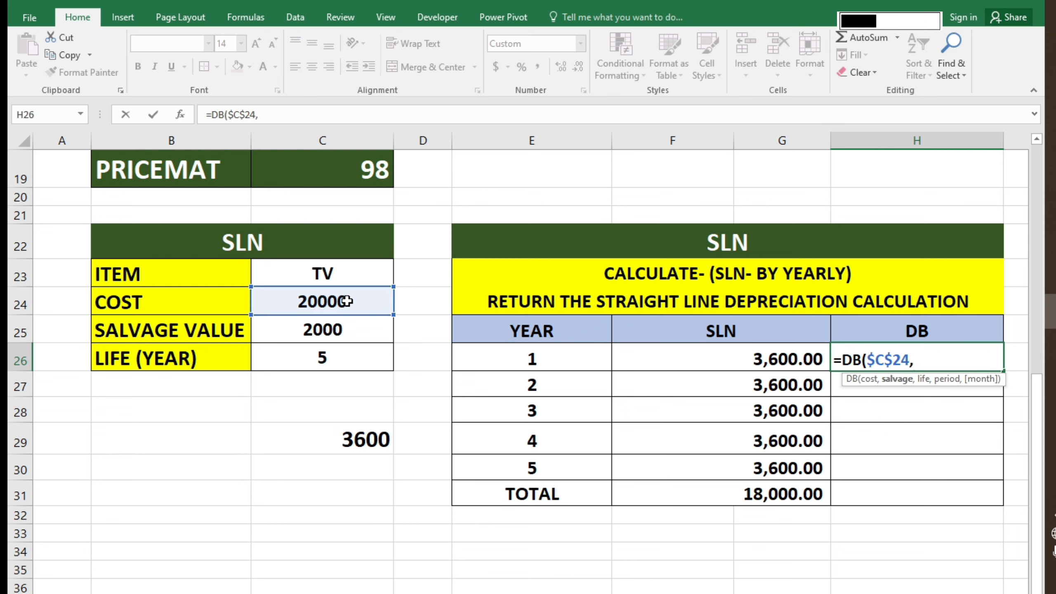
pyautogui.click(334, 329)
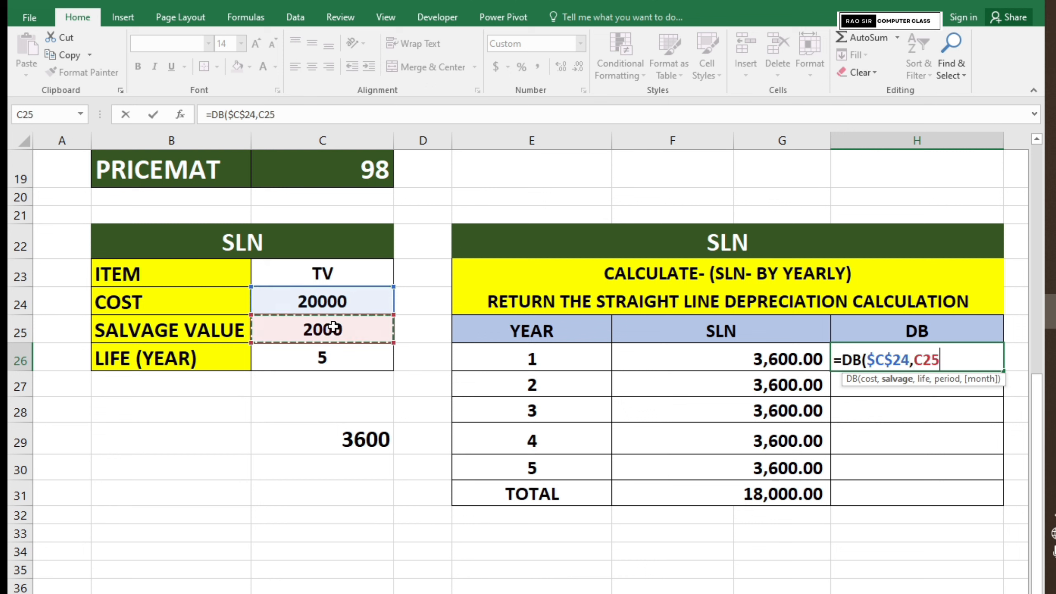
pyautogui.press('F4')
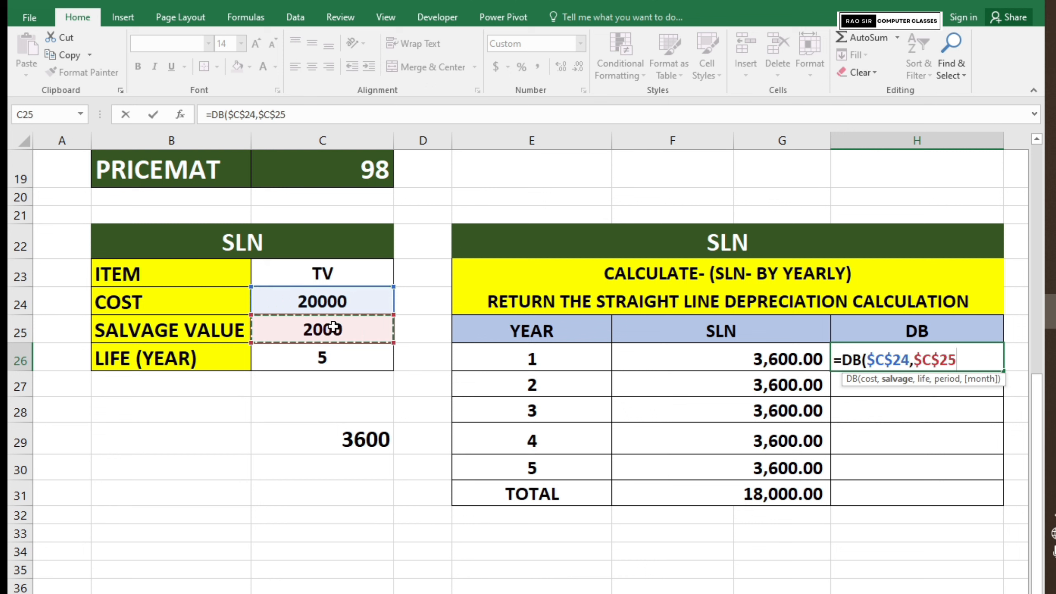
pyautogui.write(',')
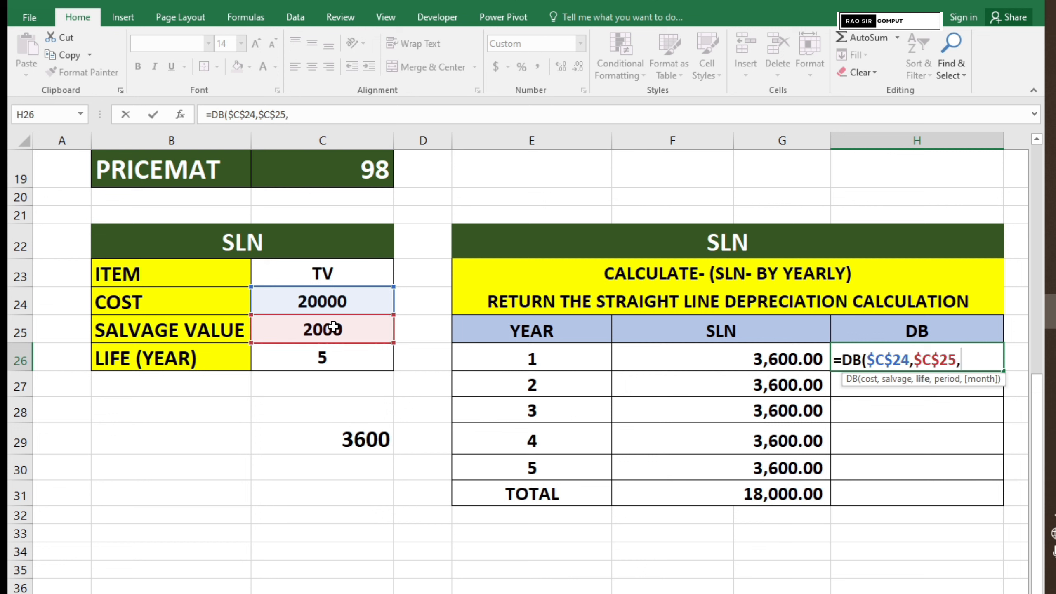
pyautogui.click(310, 360)
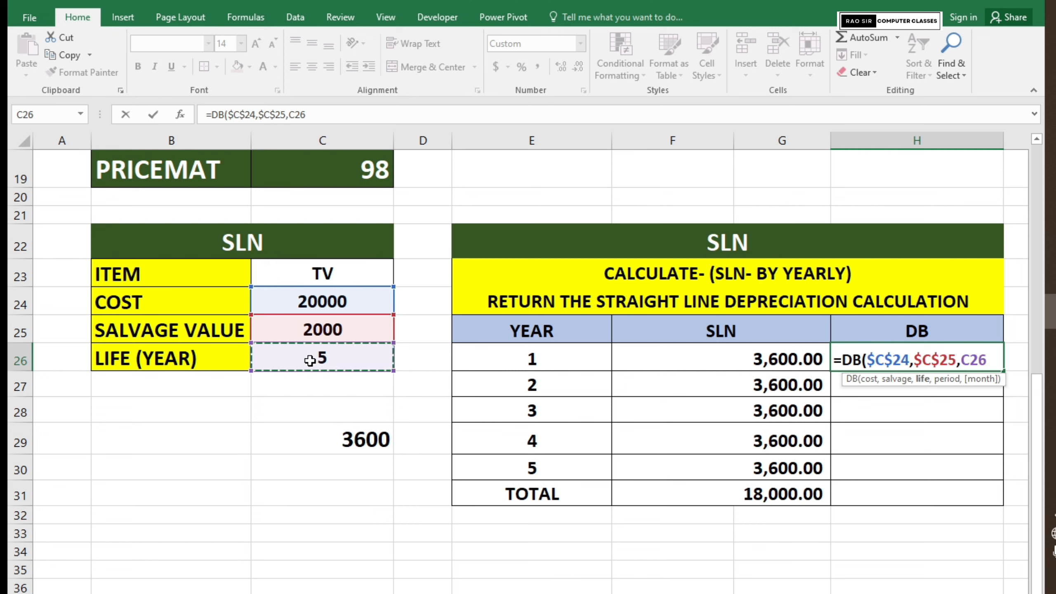
pyautogui.press('F4')
pyautogui.write(',')
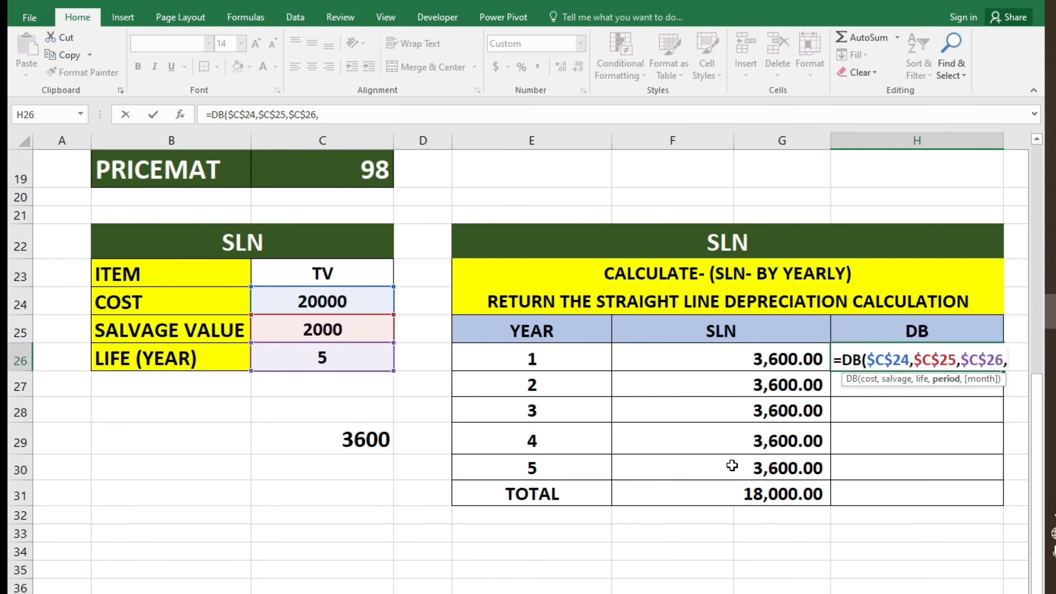
pyautogui.hscroll(1, 532, 363)
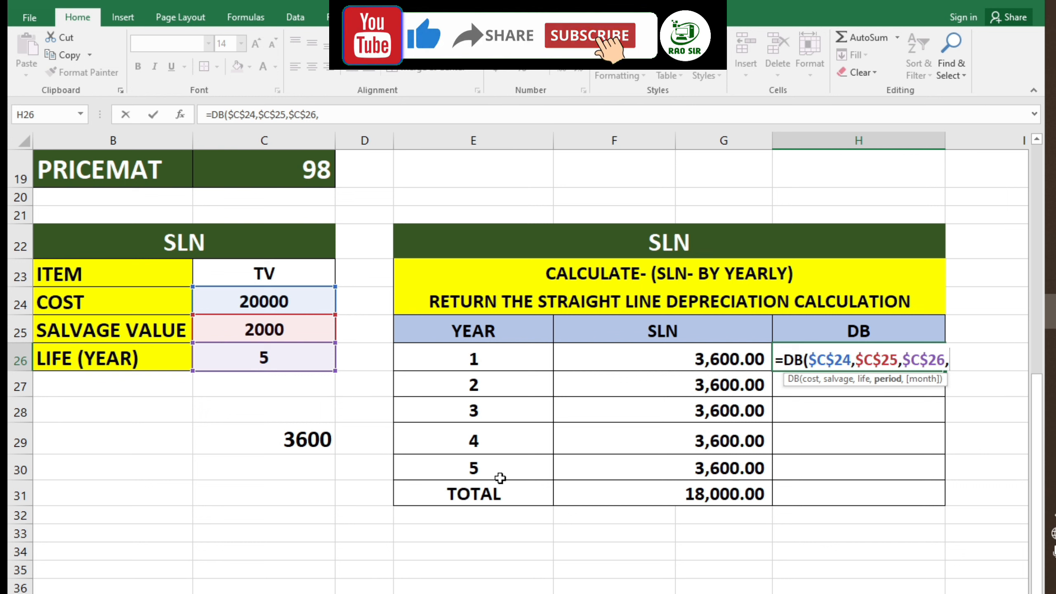
pyautogui.click(507, 364)
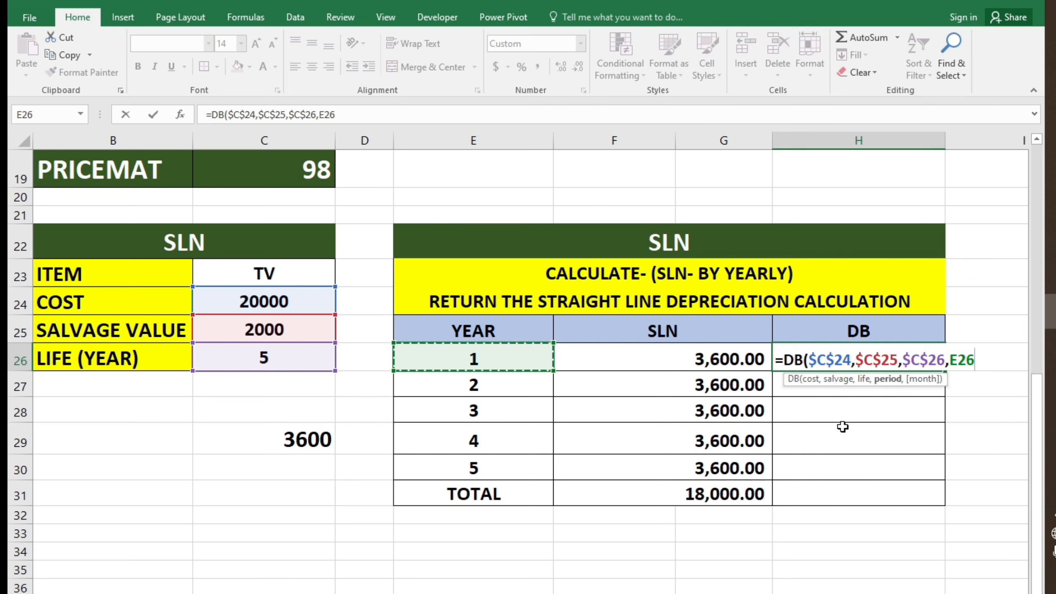
pyautogui.write(')')
pyautogui.press('Return')
# Step: Fill the DB formula from H26 down to H30 for years 2 to 5 and total H26:H30 in H31 with AutoSum
pyautogui.click(896, 361)
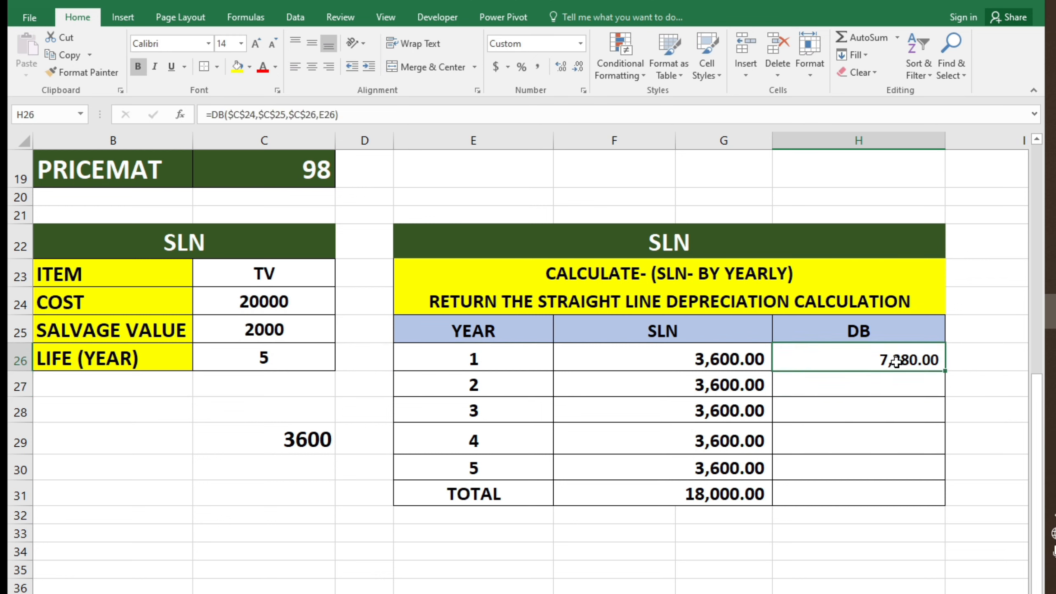
pyautogui.moveTo(946, 375); pyautogui.dragTo(940, 474)
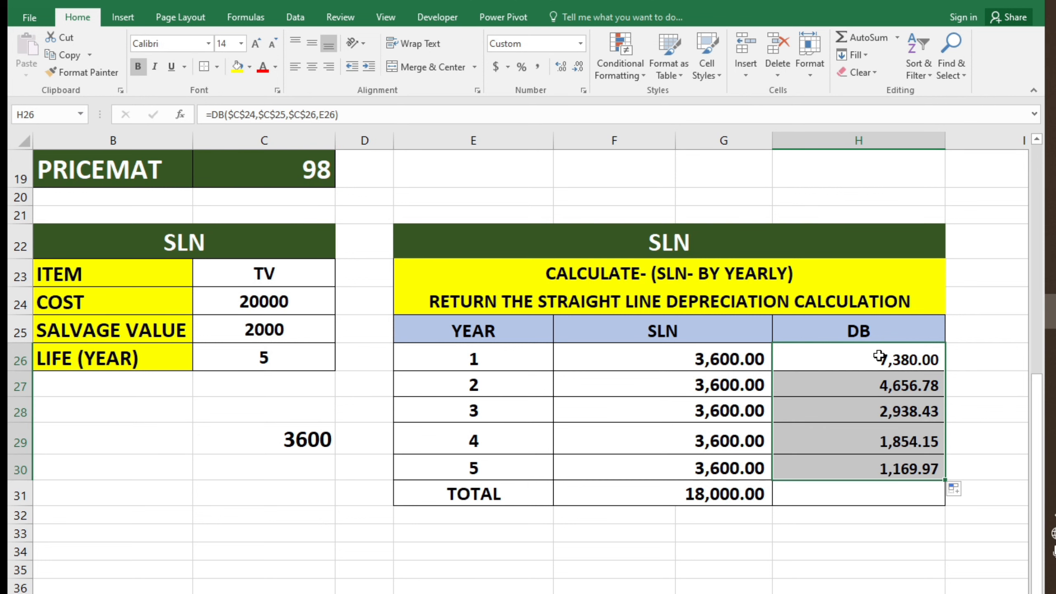
pyautogui.moveTo(879, 357); pyautogui.dragTo(877, 491)
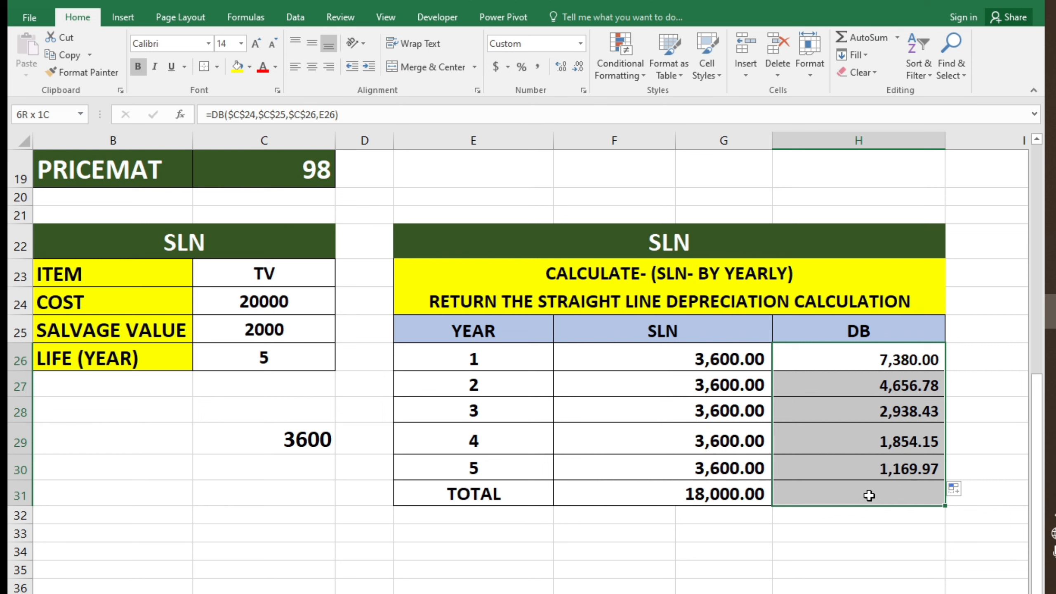
pyautogui.moveTo(902, 496); pyautogui.dragTo(902, 496)
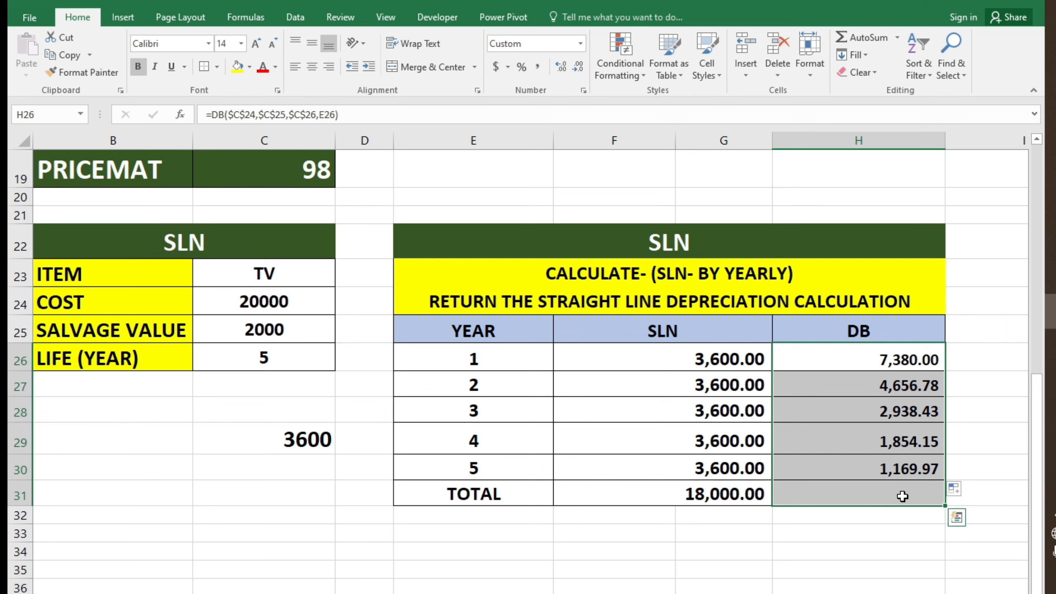
pyautogui.hotkey('alt', '=')
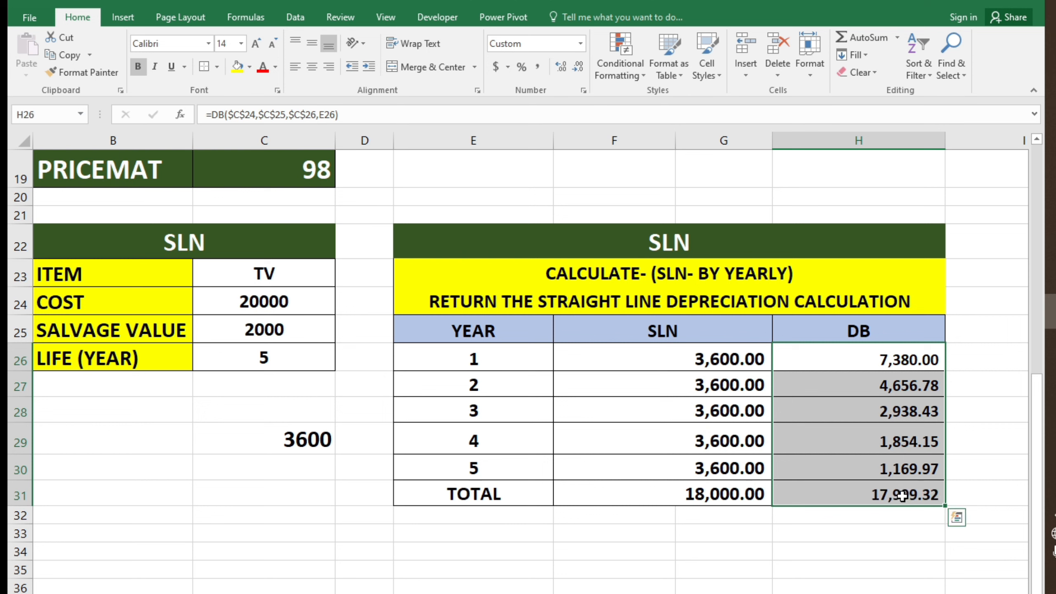
# Step: Compare the DB total in H31 with the SLN total in F31
pyautogui.click(902, 496)
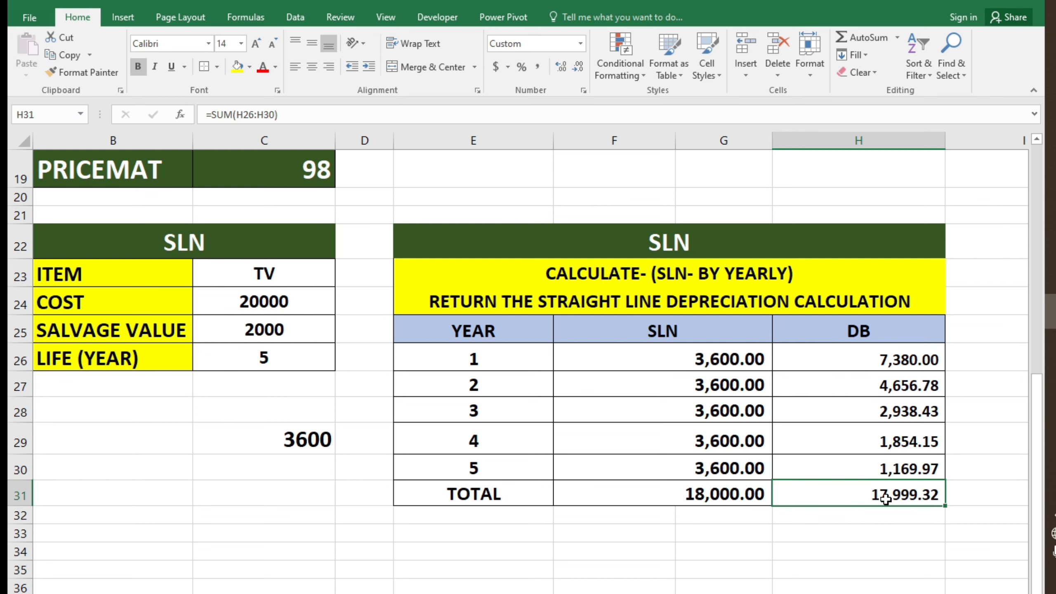
pyautogui.click(718, 499)
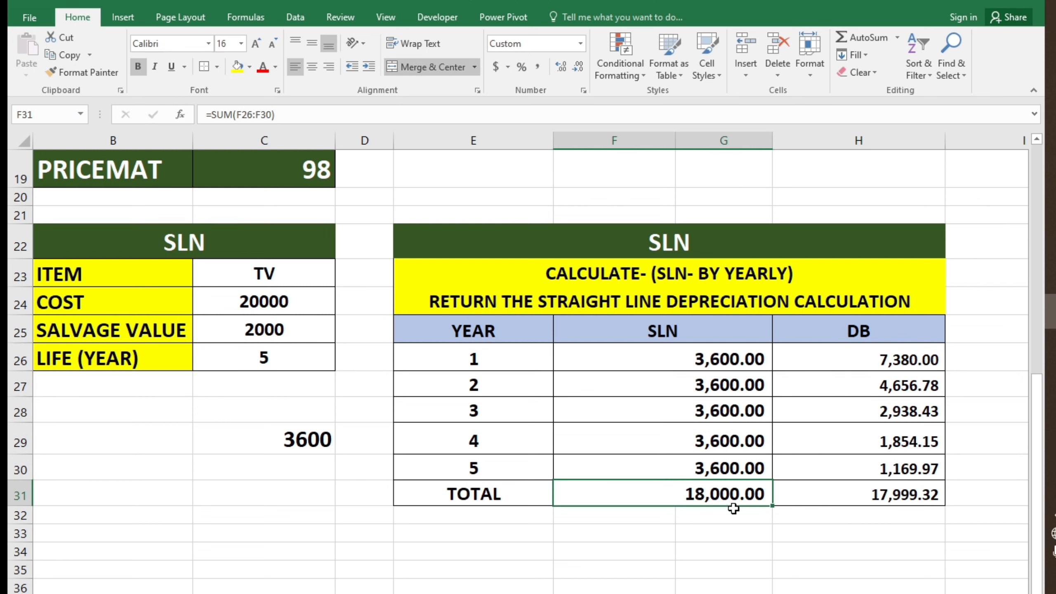
pyautogui.click(828, 495)
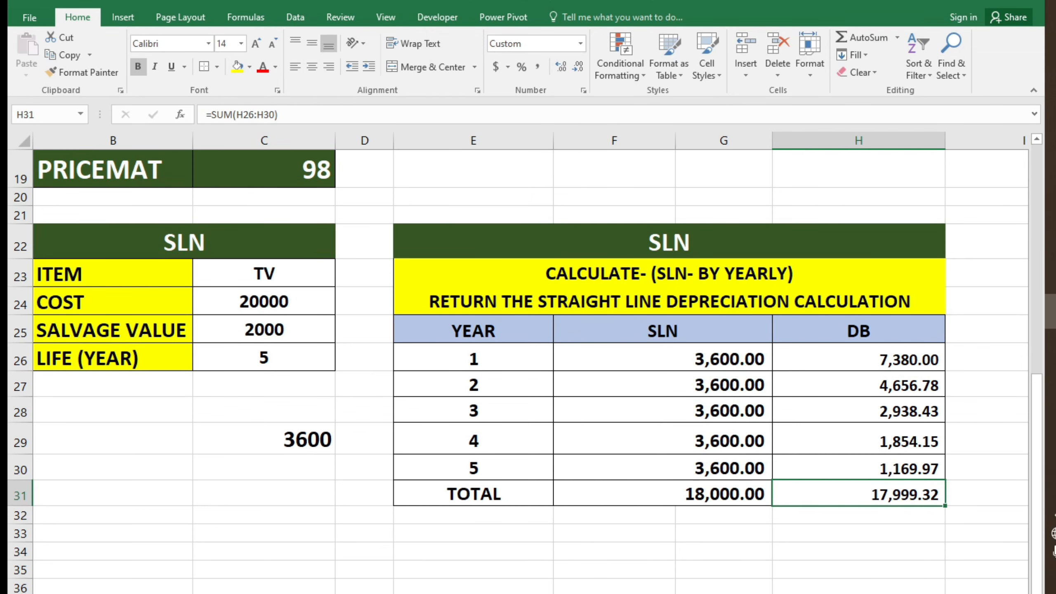
# Step: Review the finished PRICEDISC, PRICEMAT, RATE, RECEIVED, RRI and SLN tables and the yearly SLN/DB depreciation table across the sheet
pyautogui.hscroll(-1, 448, 504)
pyautogui.scroll(3, 448, 504)
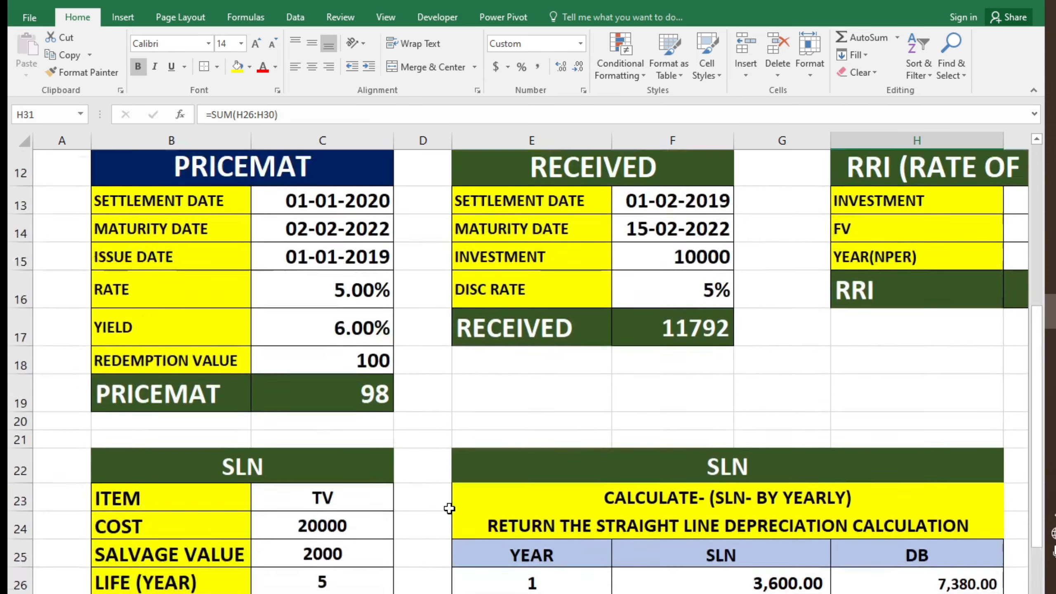
pyautogui.scroll(4, 449, 508)
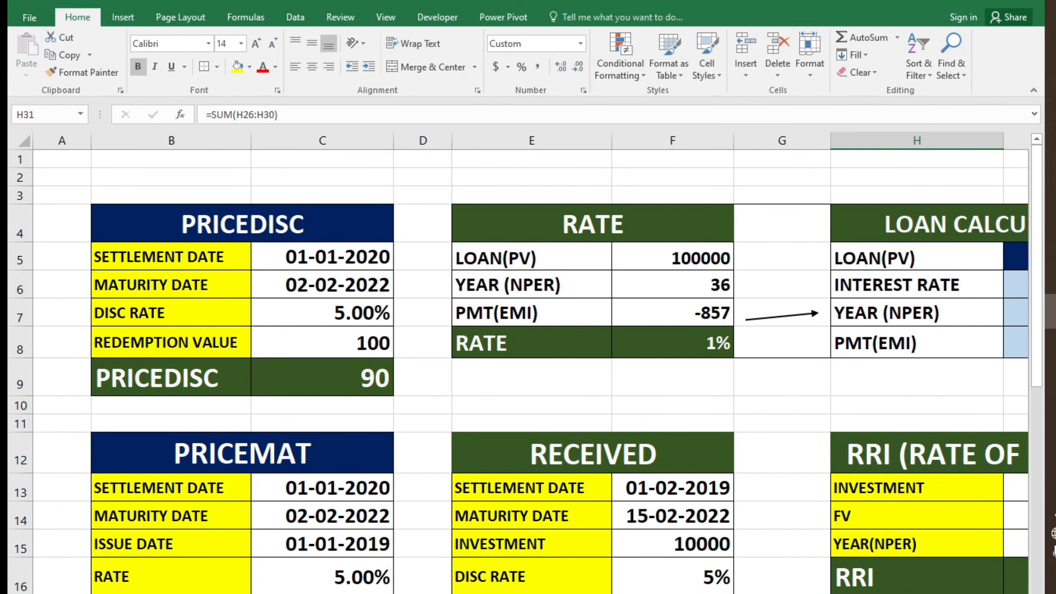
pyautogui.scroll(-2, 350, 240)
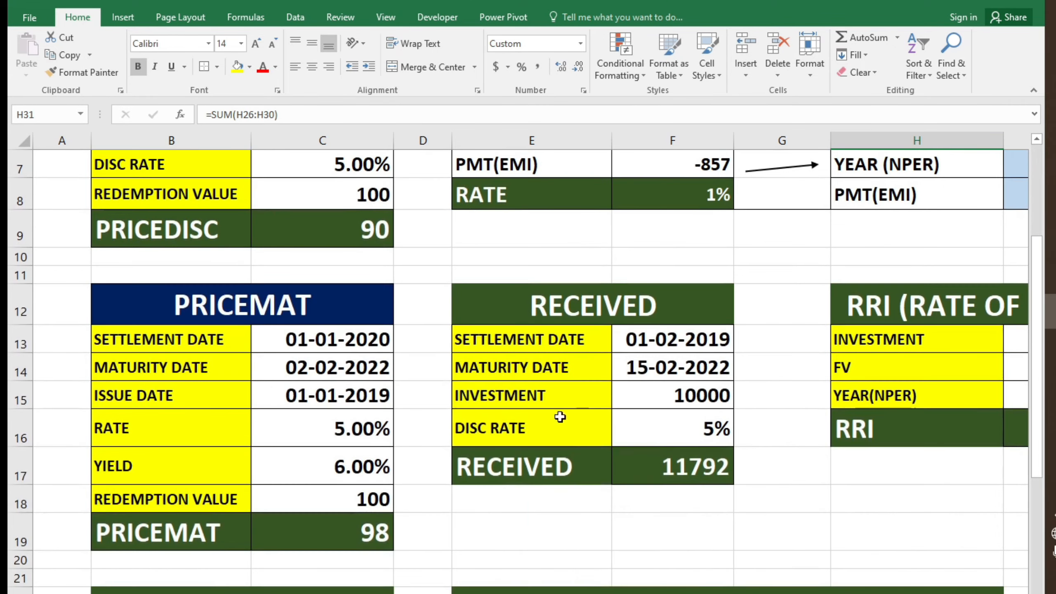
pyautogui.scroll(2, 619, 338)
pyautogui.click(548, 220)
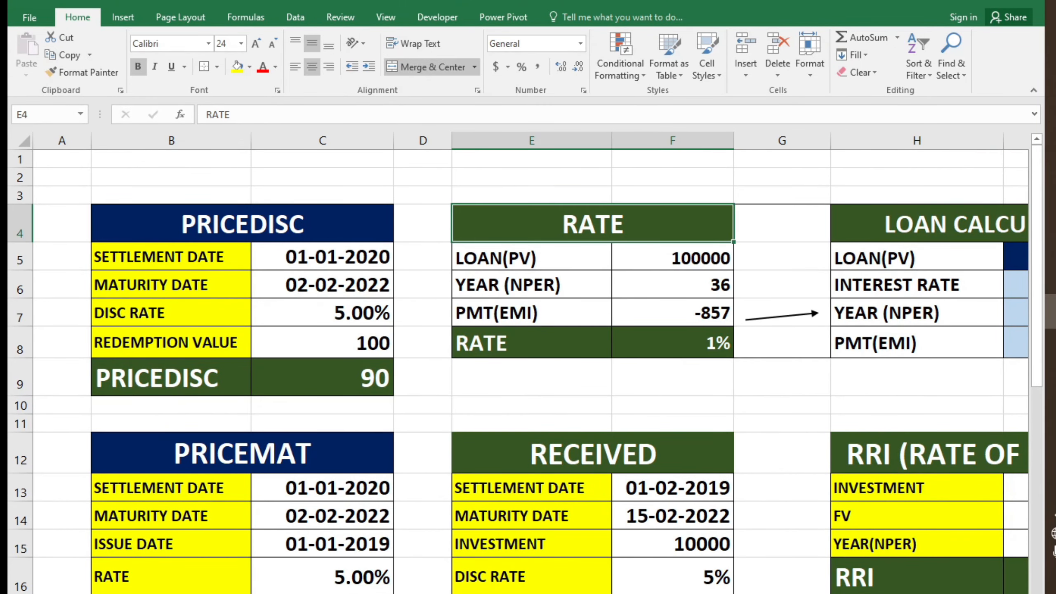
pyautogui.hscroll(3, 528, 362)
pyautogui.hscroll(-3, 511, 475)
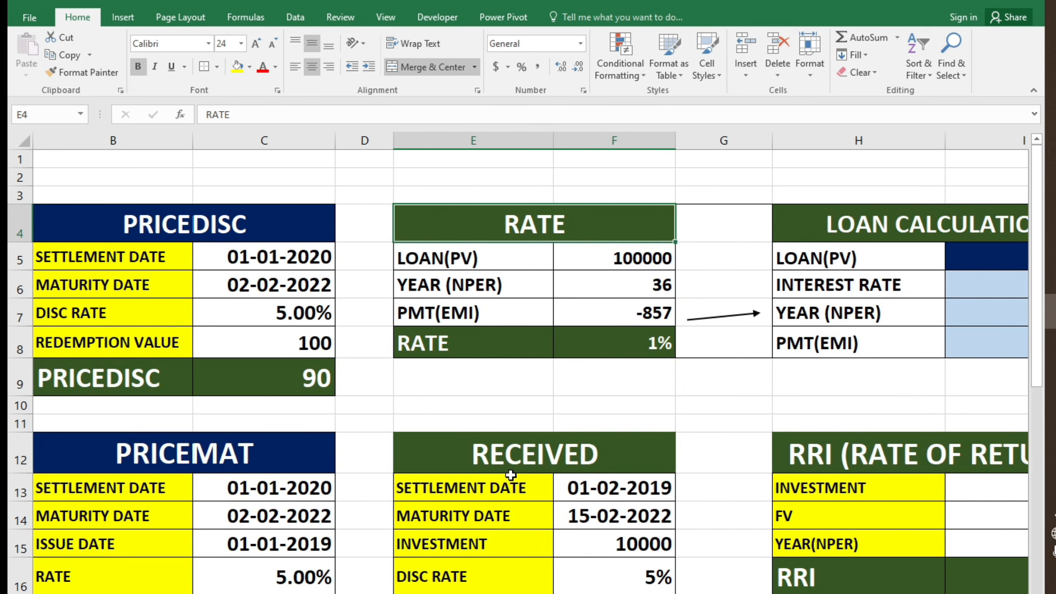
pyautogui.click(814, 464)
pyautogui.hscroll(3, 288, 412)
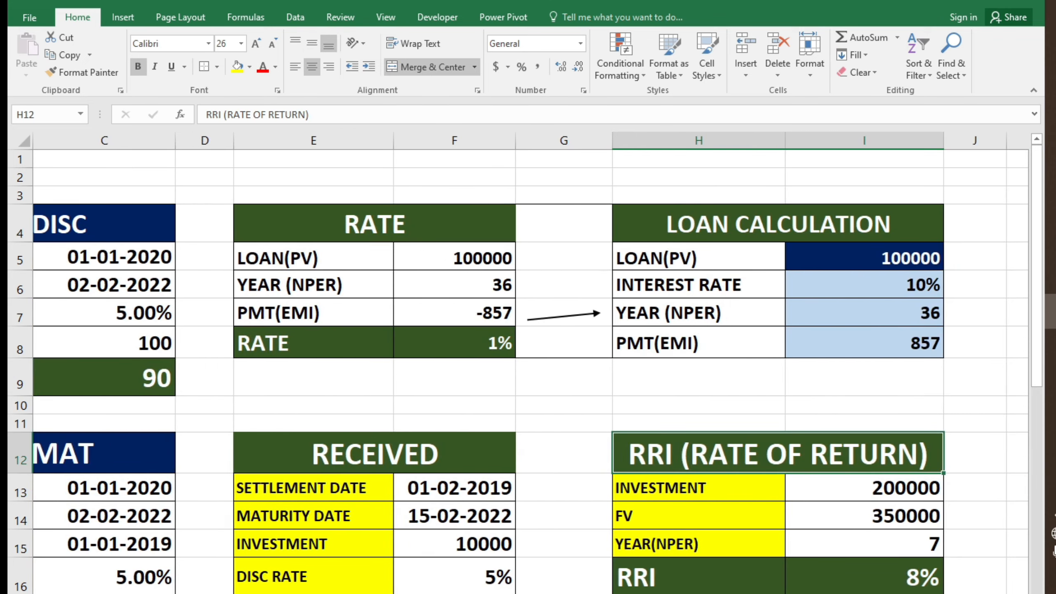
pyautogui.scroll(-4, 287, 413)
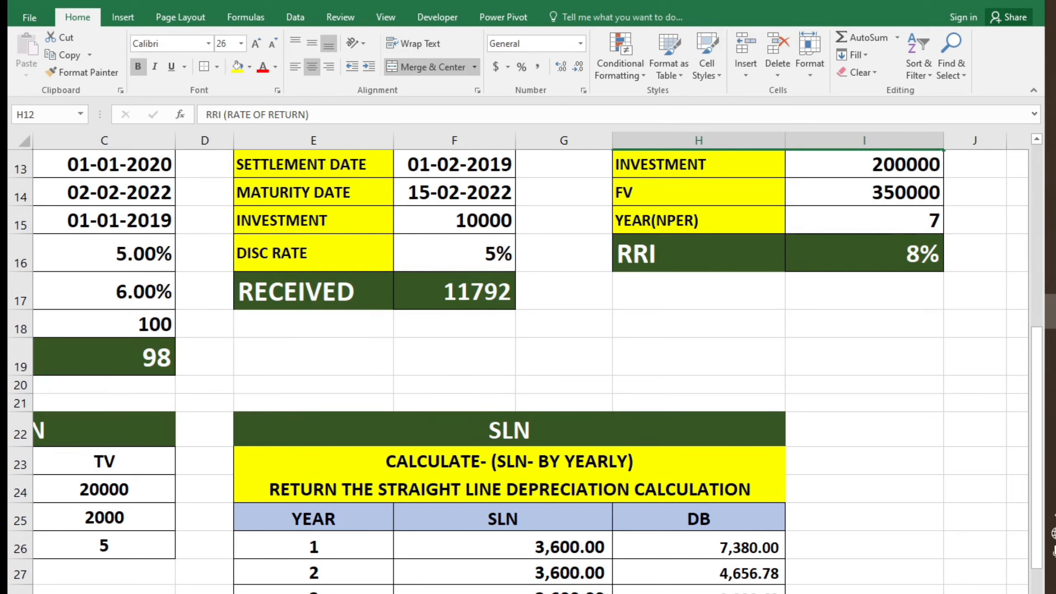
pyautogui.hscroll(-3, 287, 412)
pyautogui.click(281, 422)
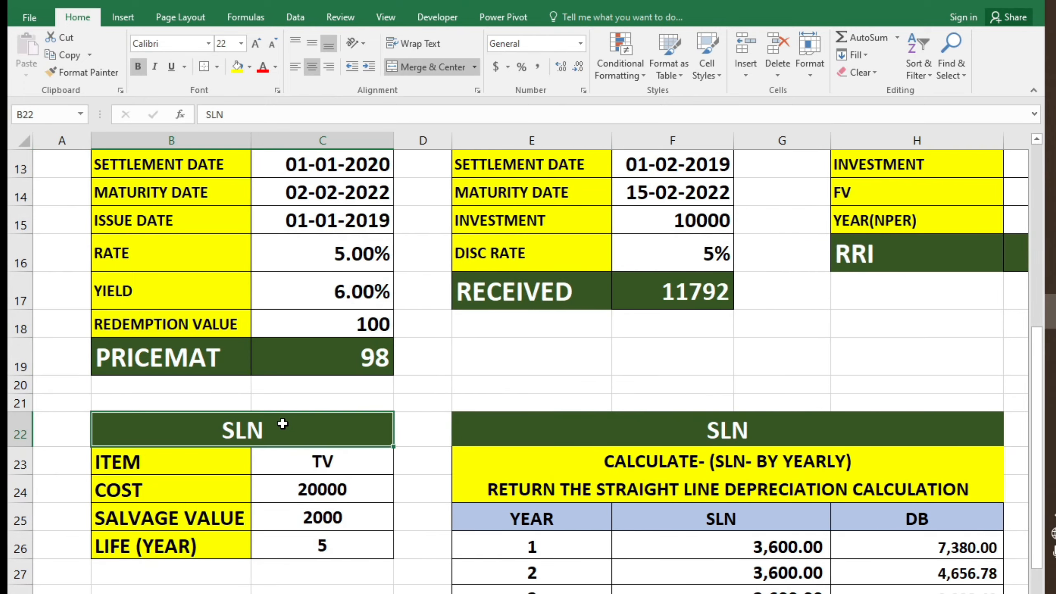
pyautogui.click(634, 450)
pyautogui.click(906, 516)
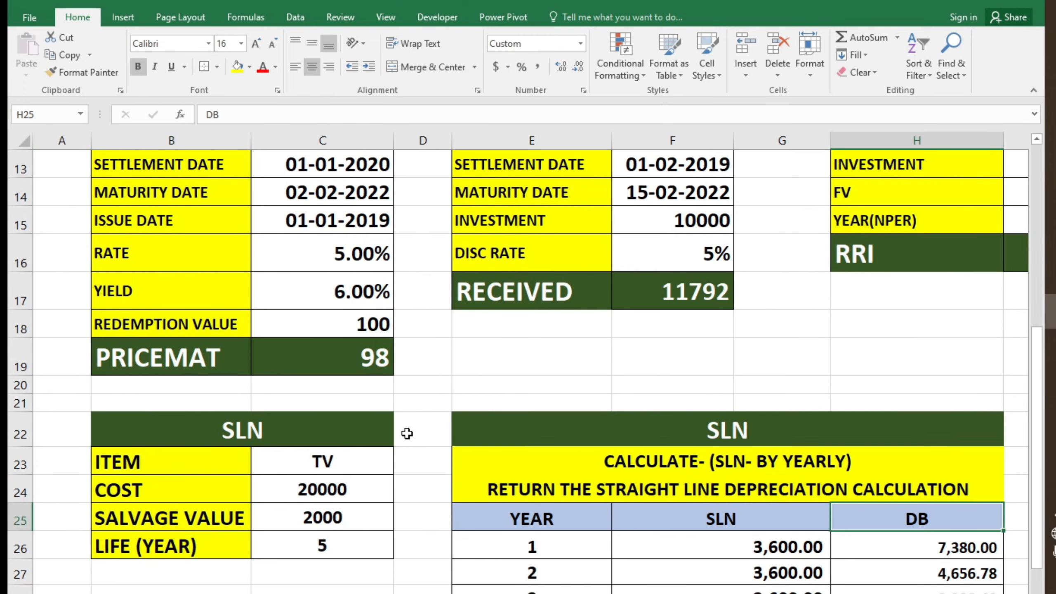
pyautogui.scroll(4, 407, 433)
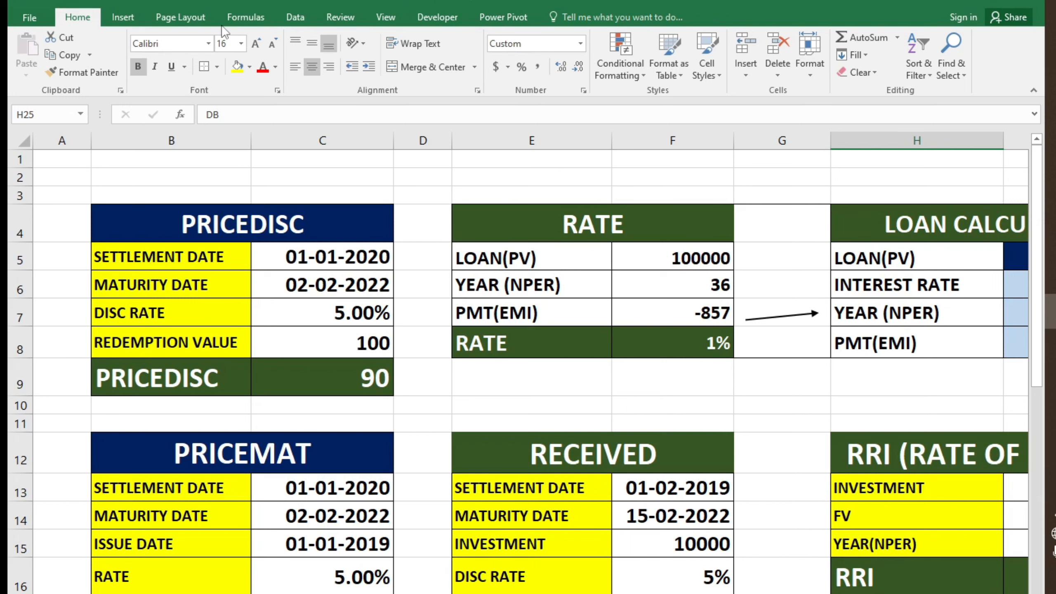
# Step: Look through the list of built-in financial functions from ACCRINT to YIELDMAT without inserting any
pyautogui.click(246, 18)
pyautogui.click(151, 72)
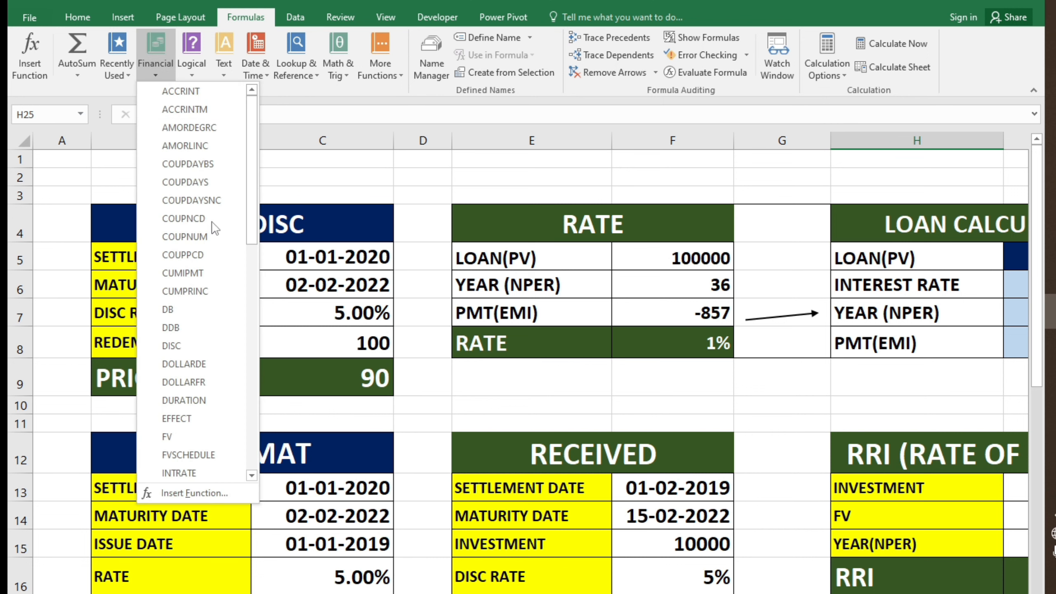
pyautogui.scroll(-8, 216, 332)
pyautogui.scroll(-3, 217, 335)
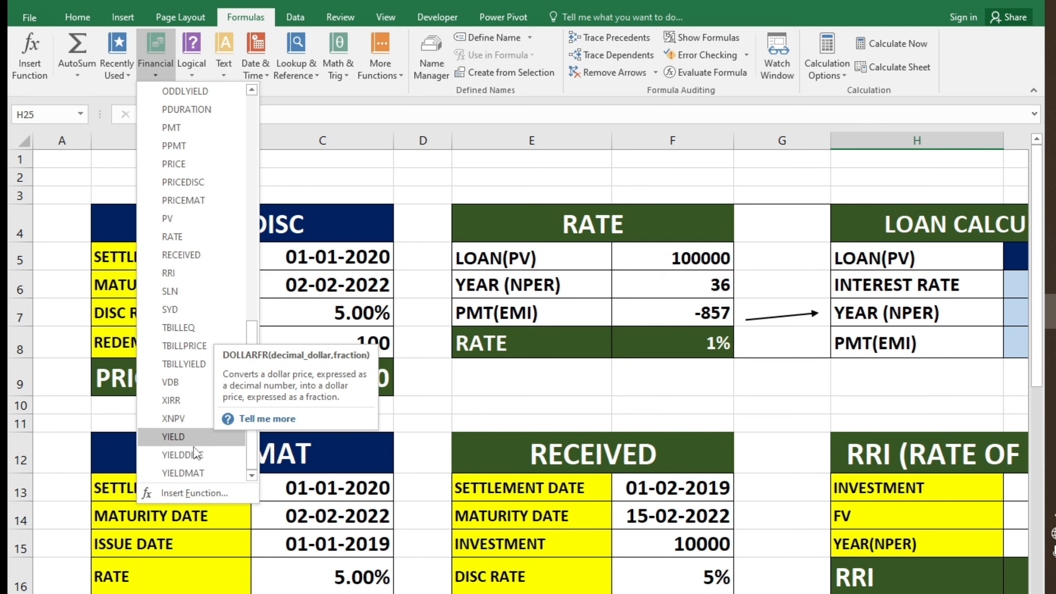
pyautogui.click(359, 184)
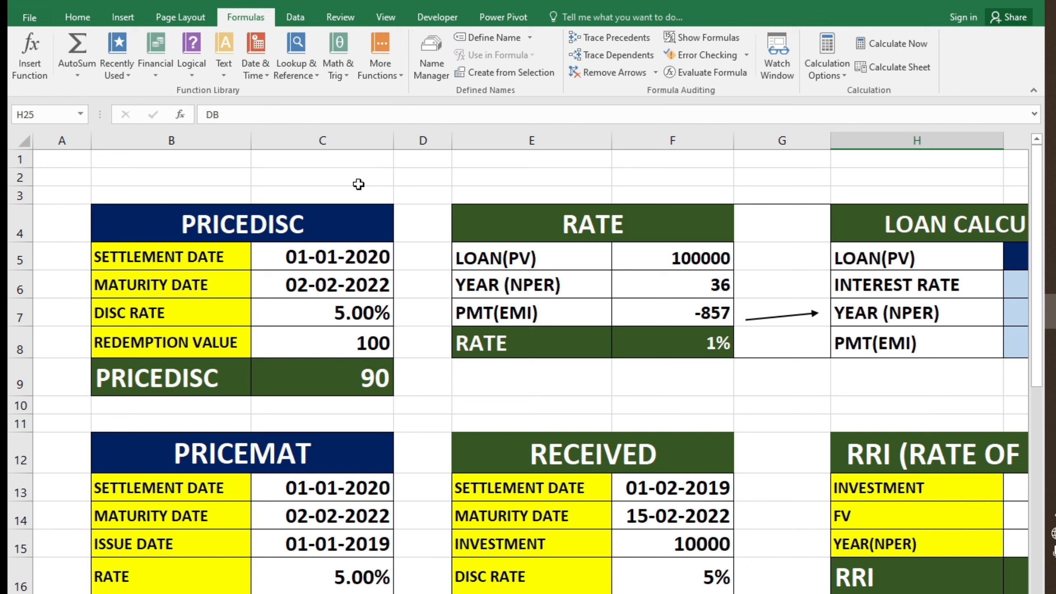
pyautogui.click(156, 52)
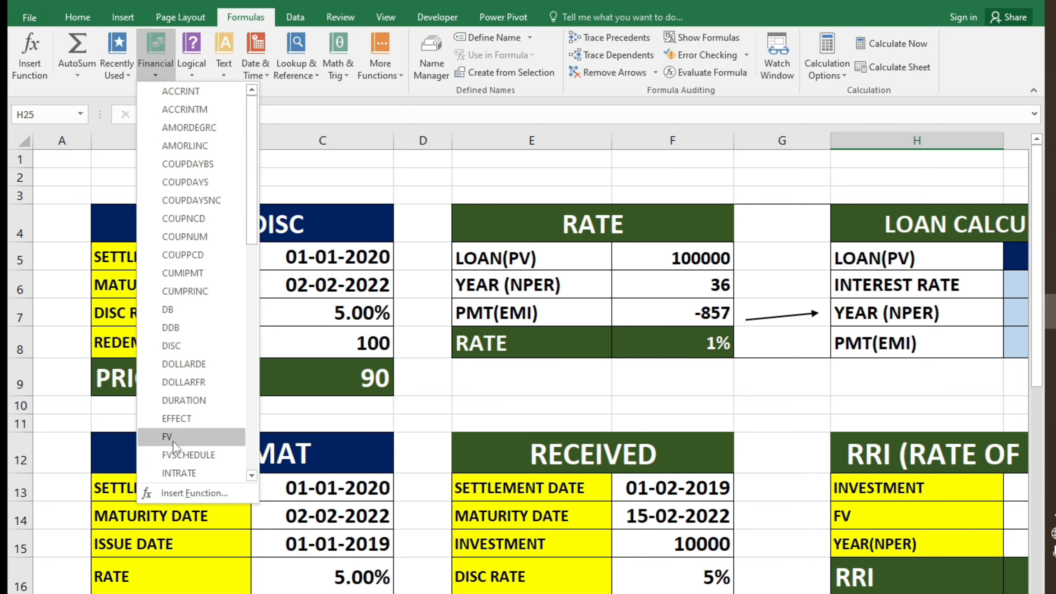
pyautogui.click(408, 196)
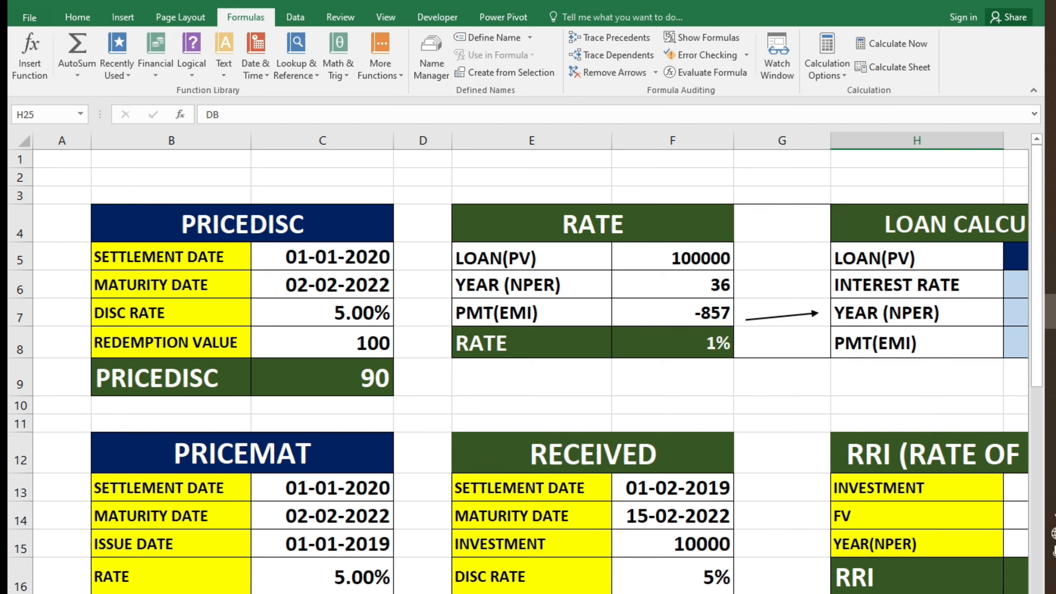
pyautogui.hscroll(1, 535, 363)
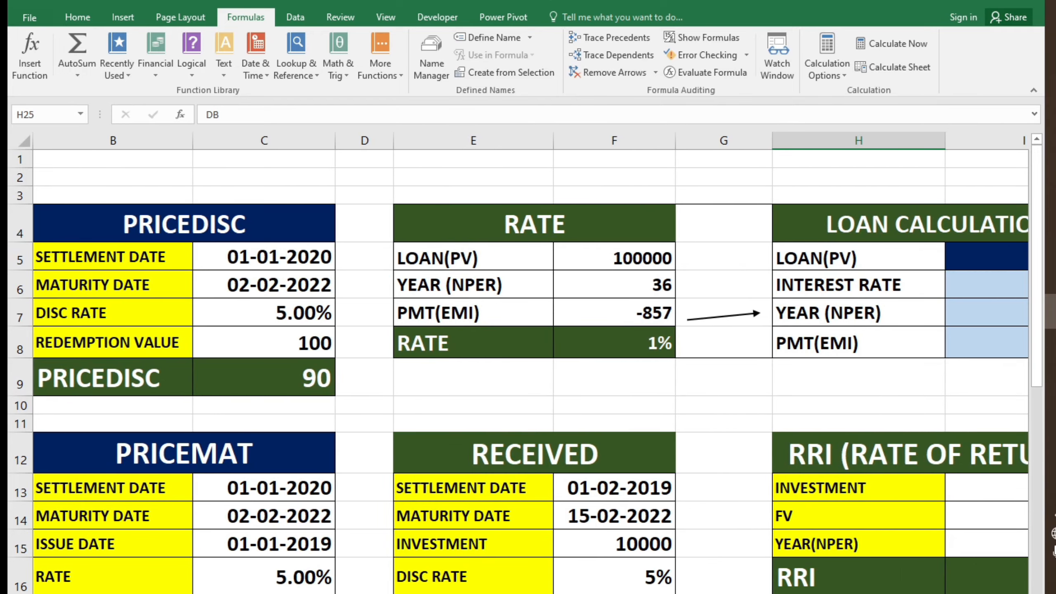
pyautogui.hscroll(-1, 540, 537)
pyautogui.scroll(-6, 318, 324)
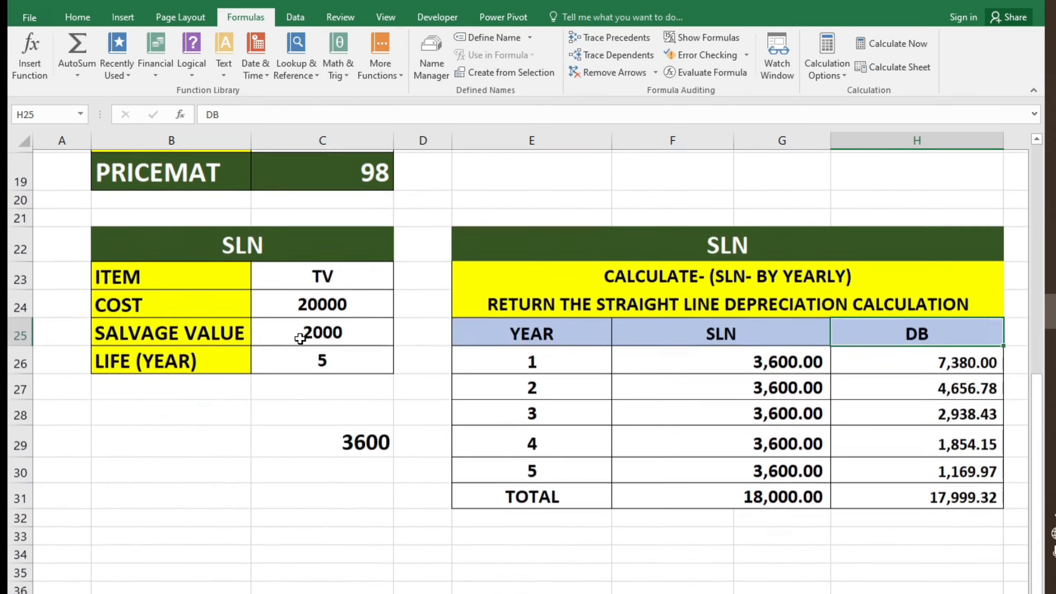
pyautogui.scroll(-2, 300, 339)
pyautogui.scroll(8, 301, 339)
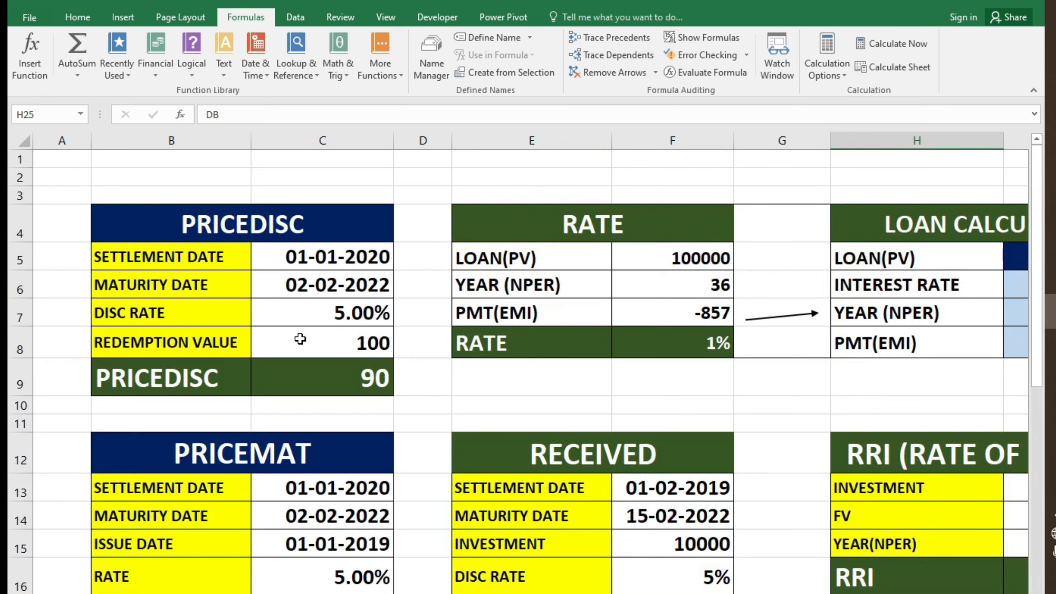